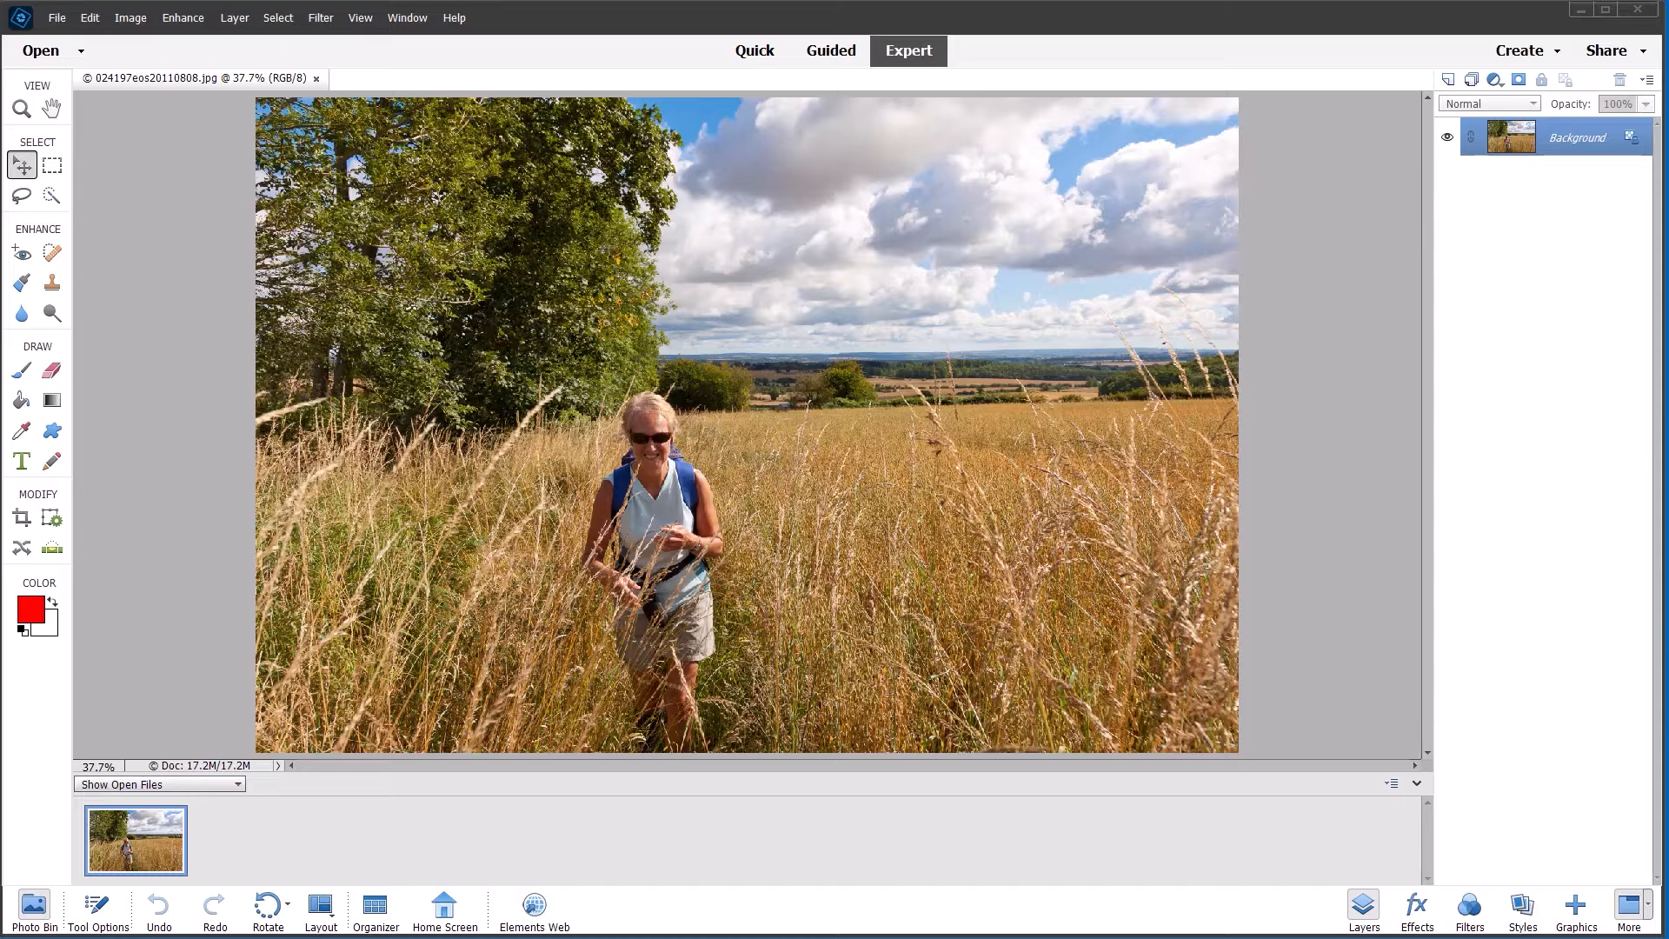
Open the Peek-through Overlay guided edit from the Fun Edits category for the wheat field photo
{"action": "left_click", "coordinate": [830, 56]}
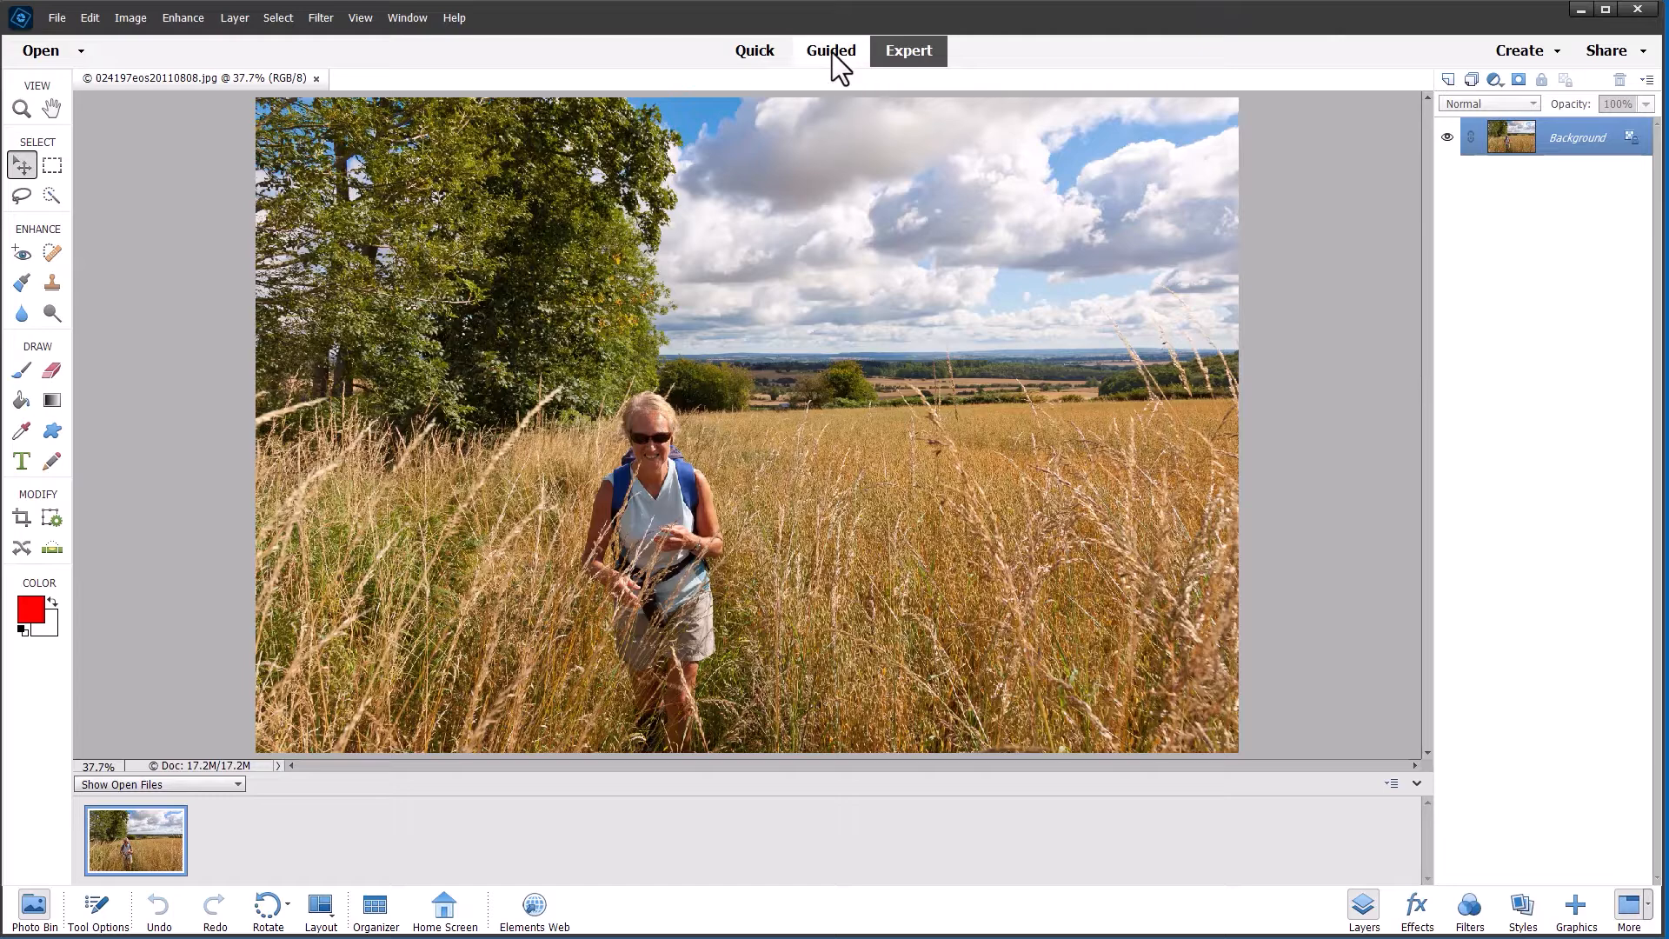
{"action": "left_click", "coordinate": [832, 52]}
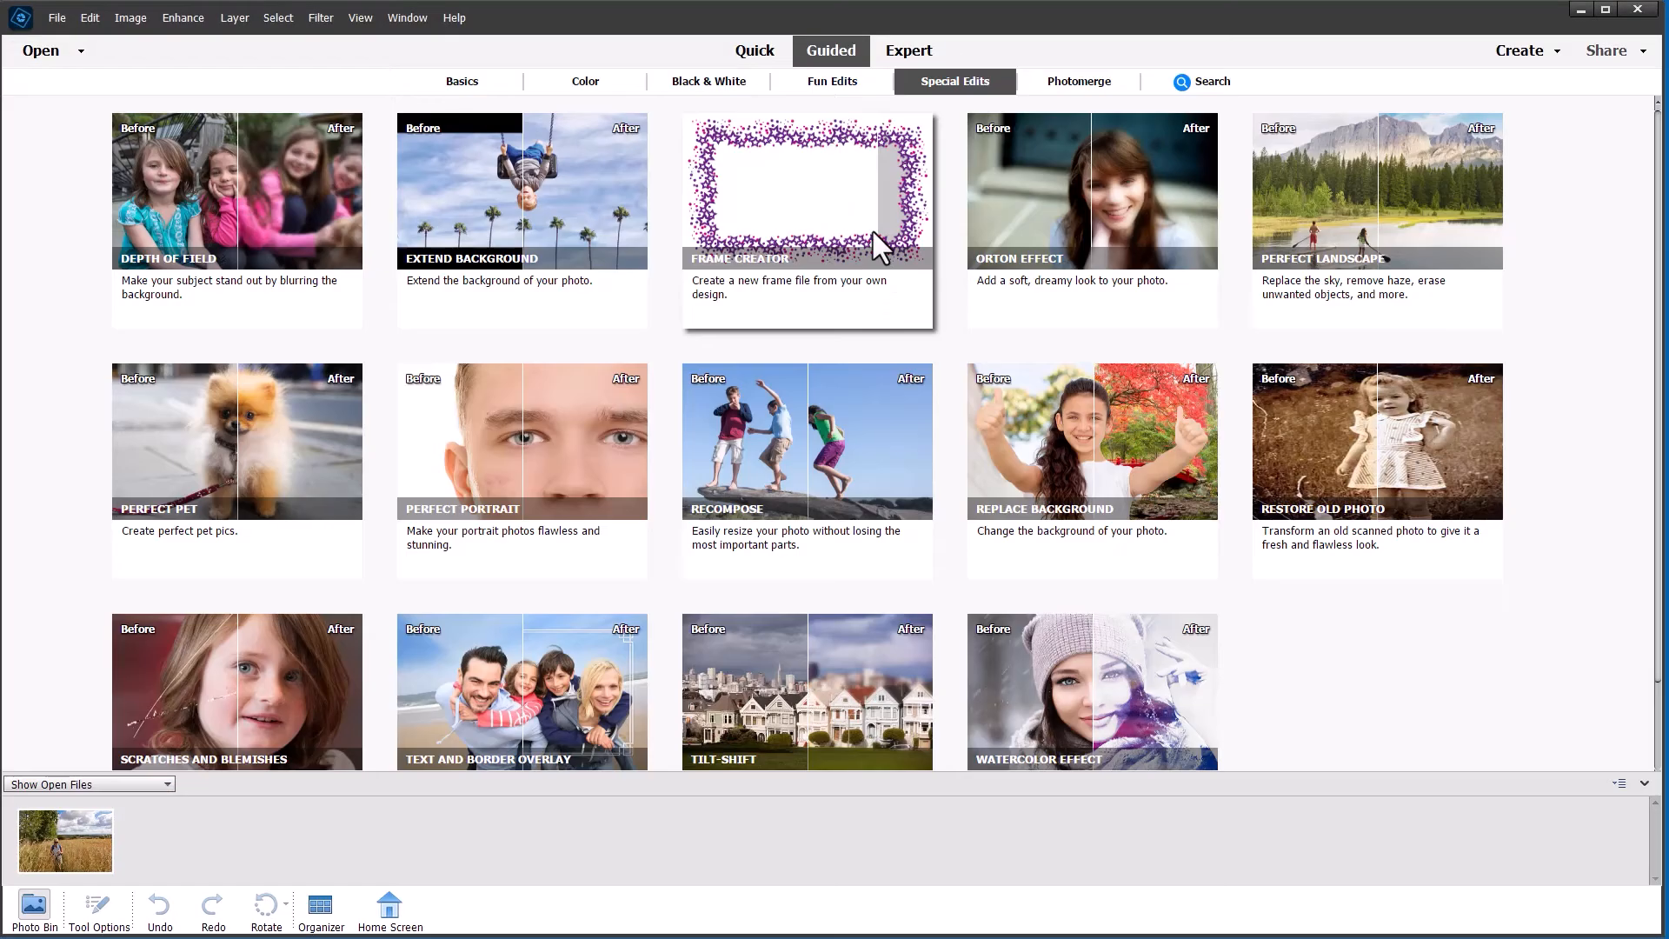
{"action": "left_click", "coordinate": [842, 87]}
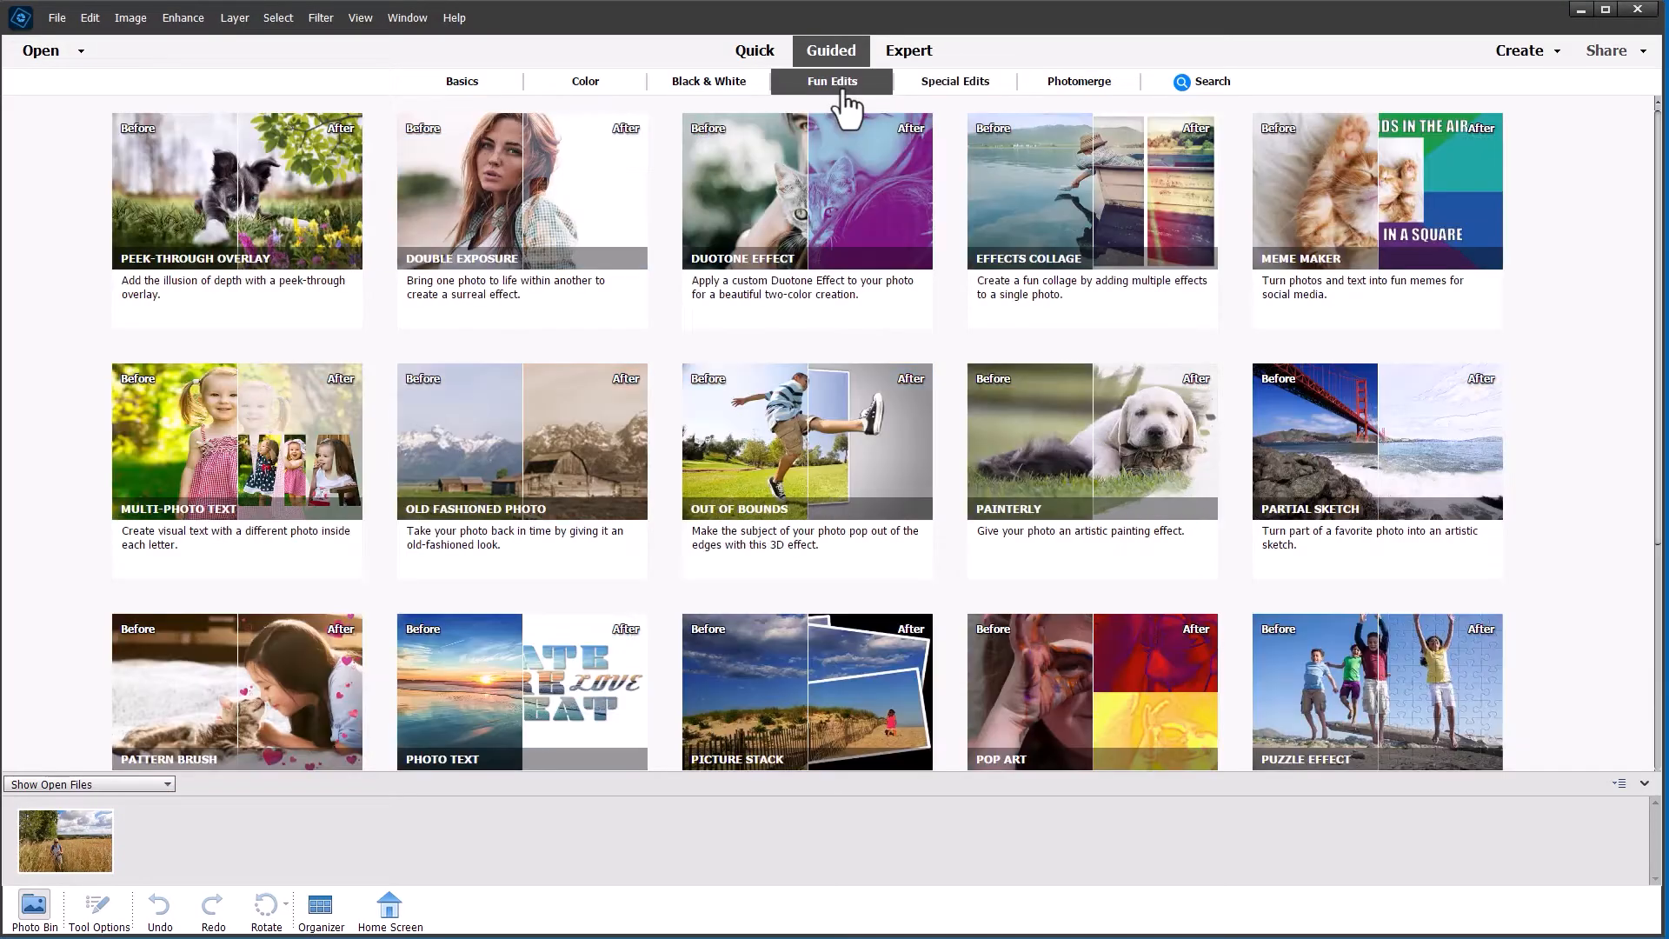
{"action": "left_click", "coordinate": [256, 145]}
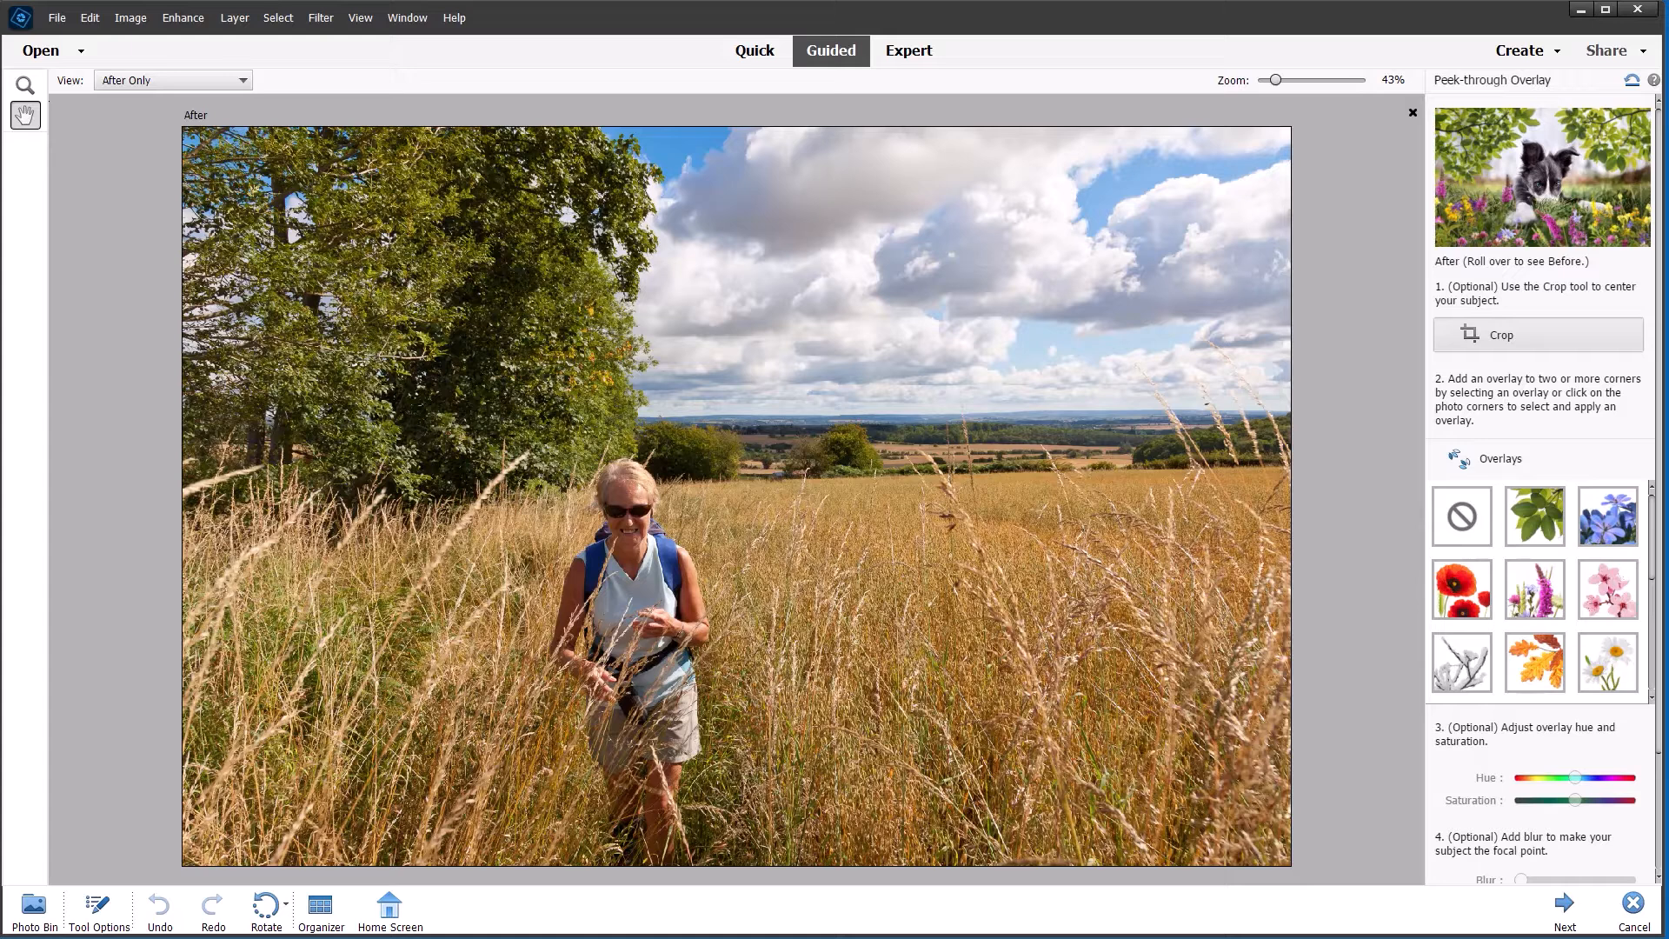
Add both red poppy overlays so that flowers fill the two lower corners of the photo
{"action": "left_click", "coordinate": [1461, 588]}
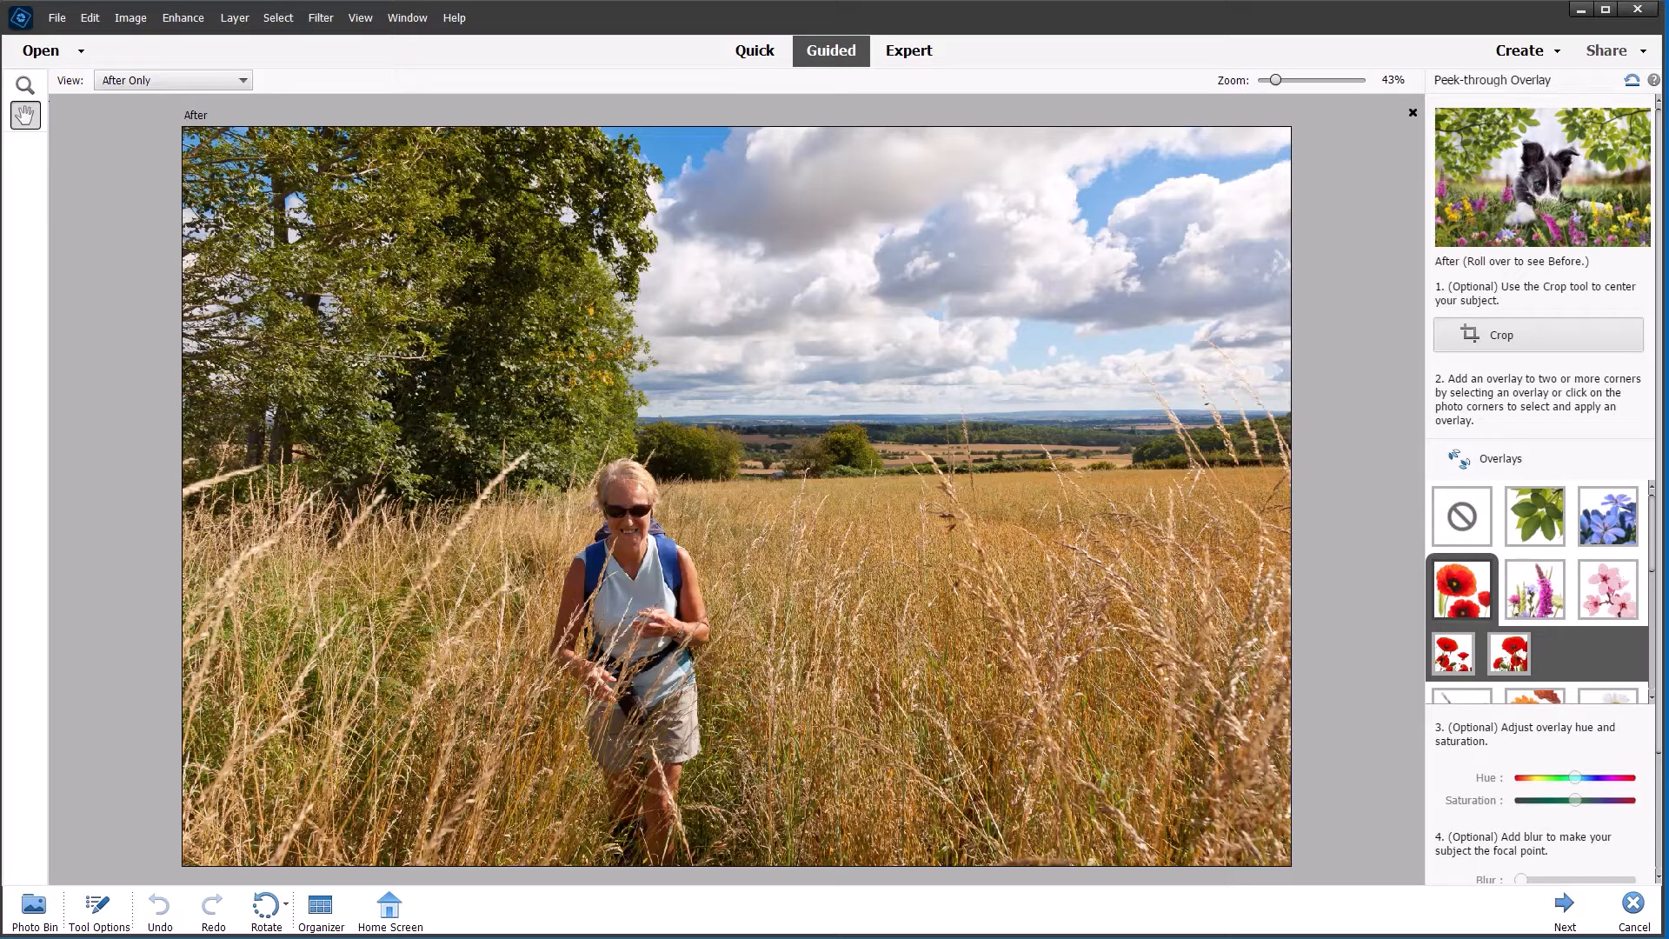
{"action": "left_click", "coordinate": [1448, 656]}
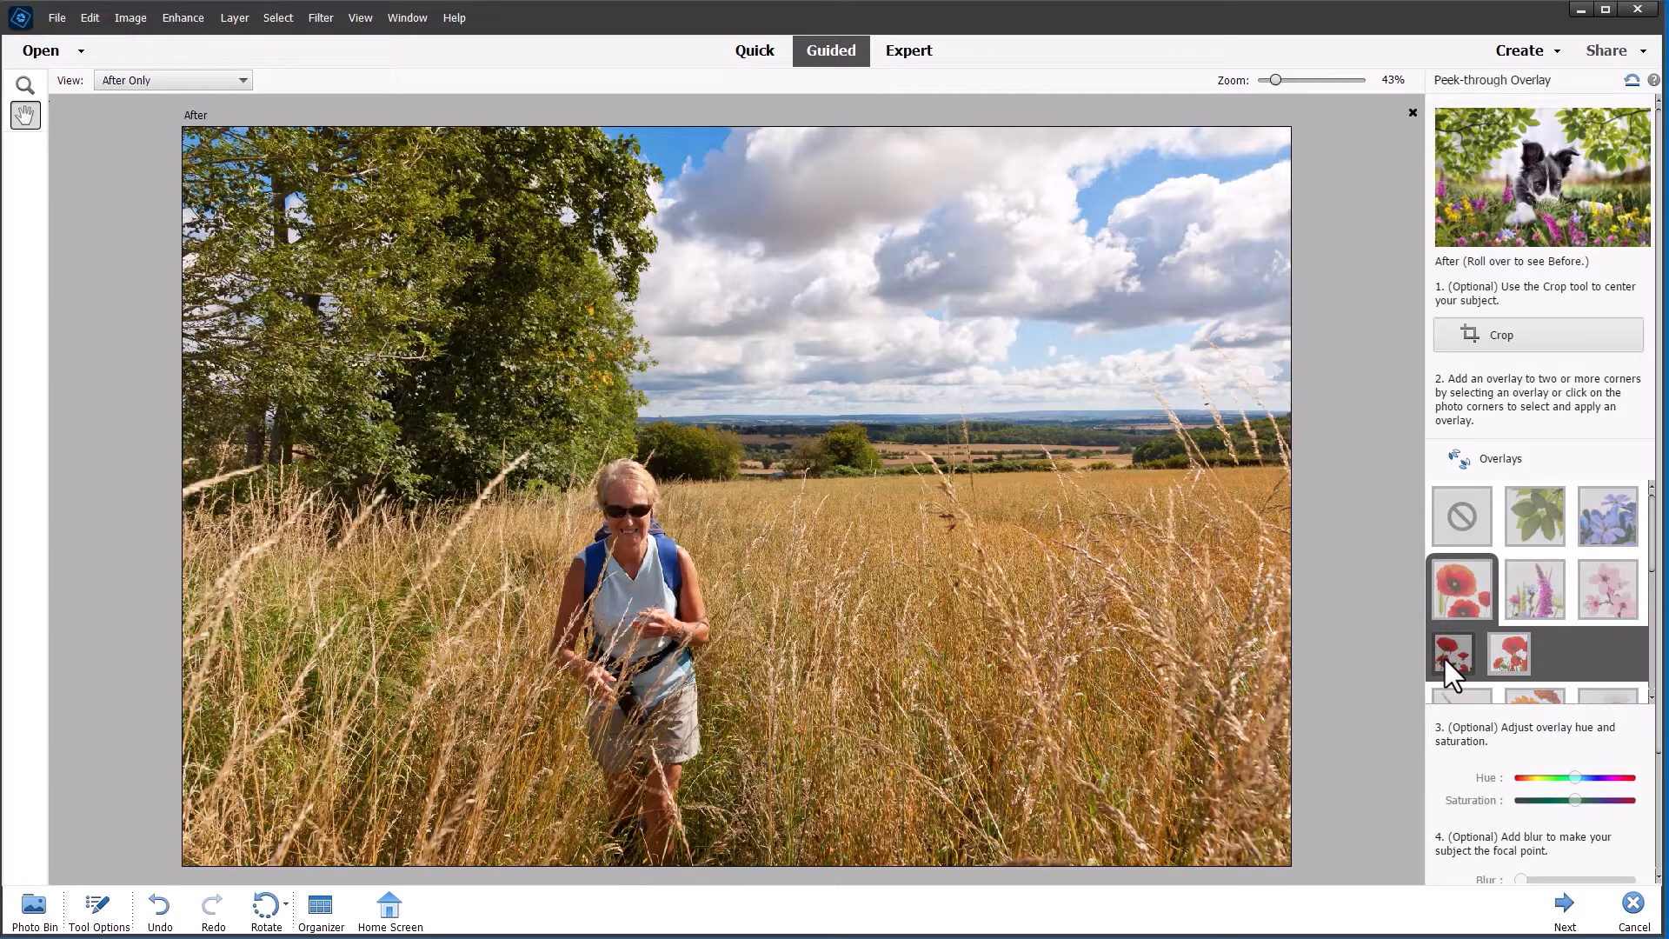
{"action": "left_click", "coordinate": [1522, 654]}
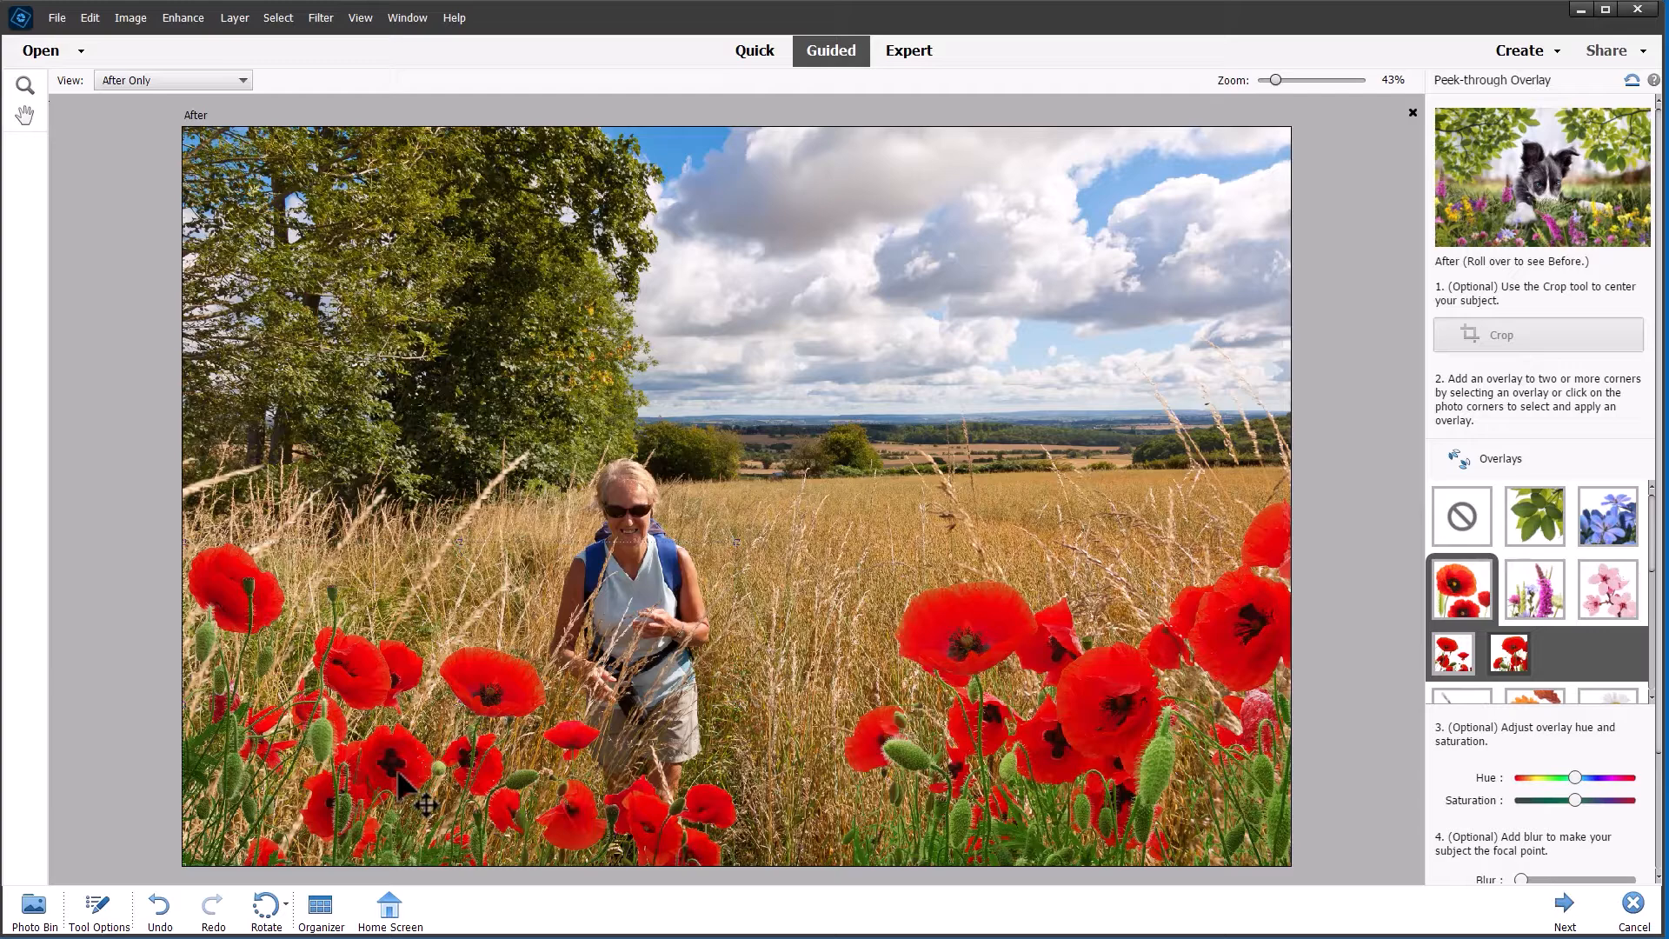
Shrink the lower-left poppy overlay, place it low in its corner clear of the woman, and commit the transform
{"action": "left_click_drag", "start_coordinate": [737, 544], "coordinate": [674, 715]}
{"action": "mouse_move", "coordinate": [562, 725]}
{"action": "left_mouse_down"}
{"action": "mouse_move", "coordinate": [519, 753]}
{"action": "mouse_move", "coordinate": [564, 753]}
{"action": "left_mouse_up"}
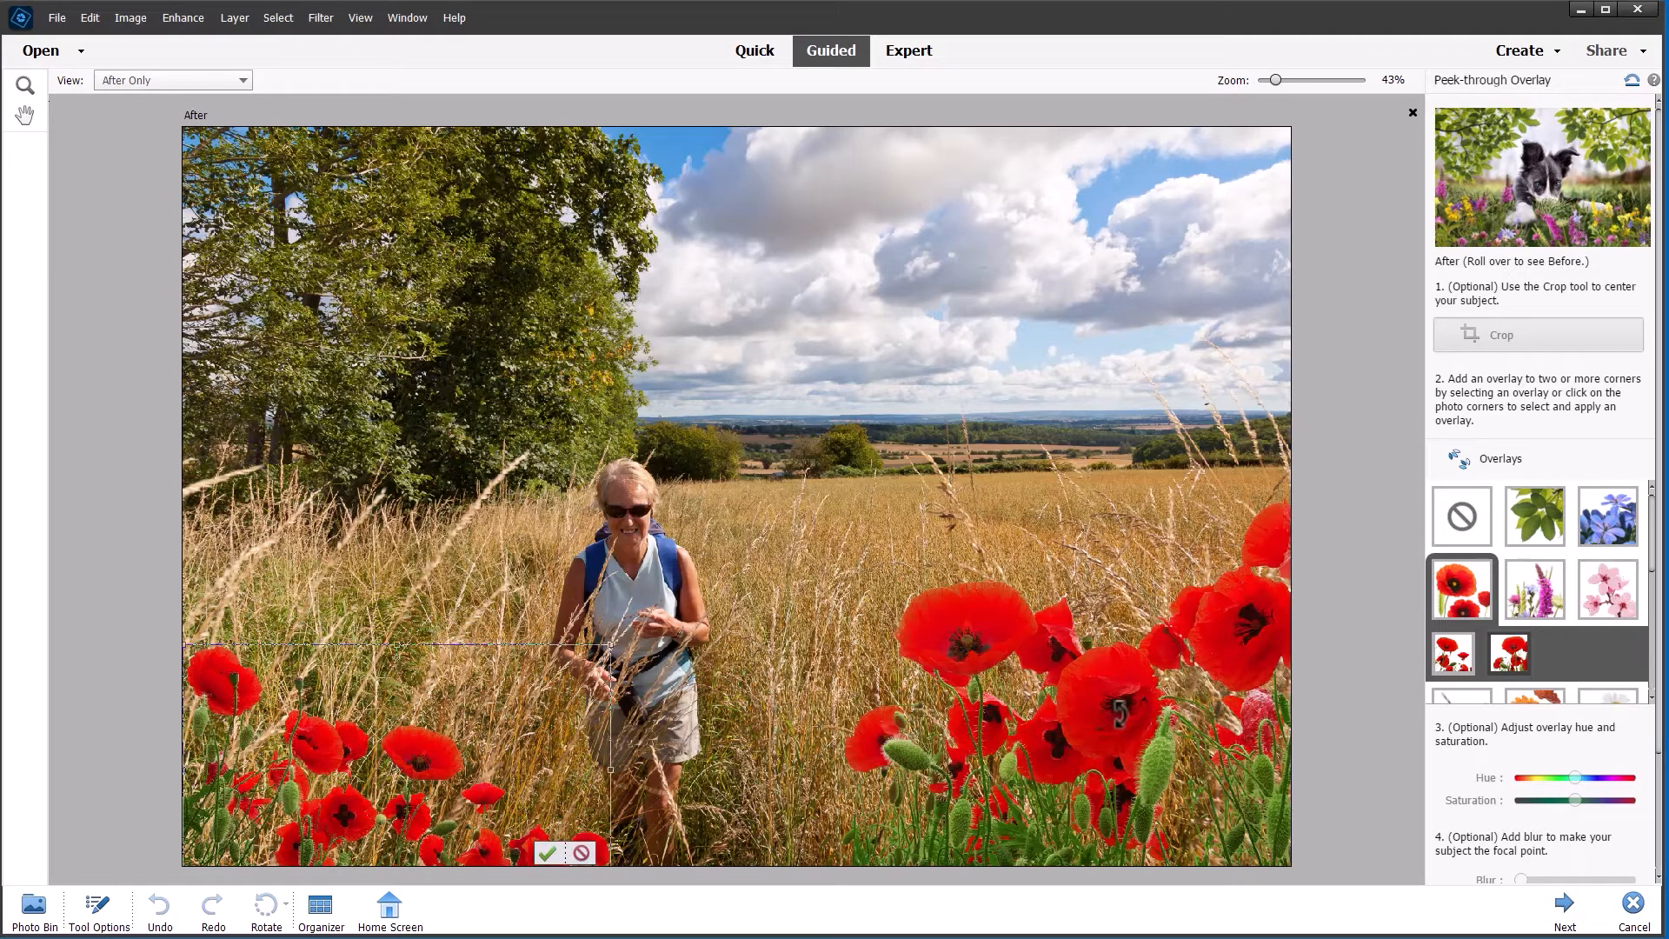
{"action": "left_click", "coordinate": [548, 854]}
Tilt the lower-right poppy overlay counter-clockwise, shift it further into its corner, and commit the transform
{"action": "left_click", "coordinate": [1139, 696]}
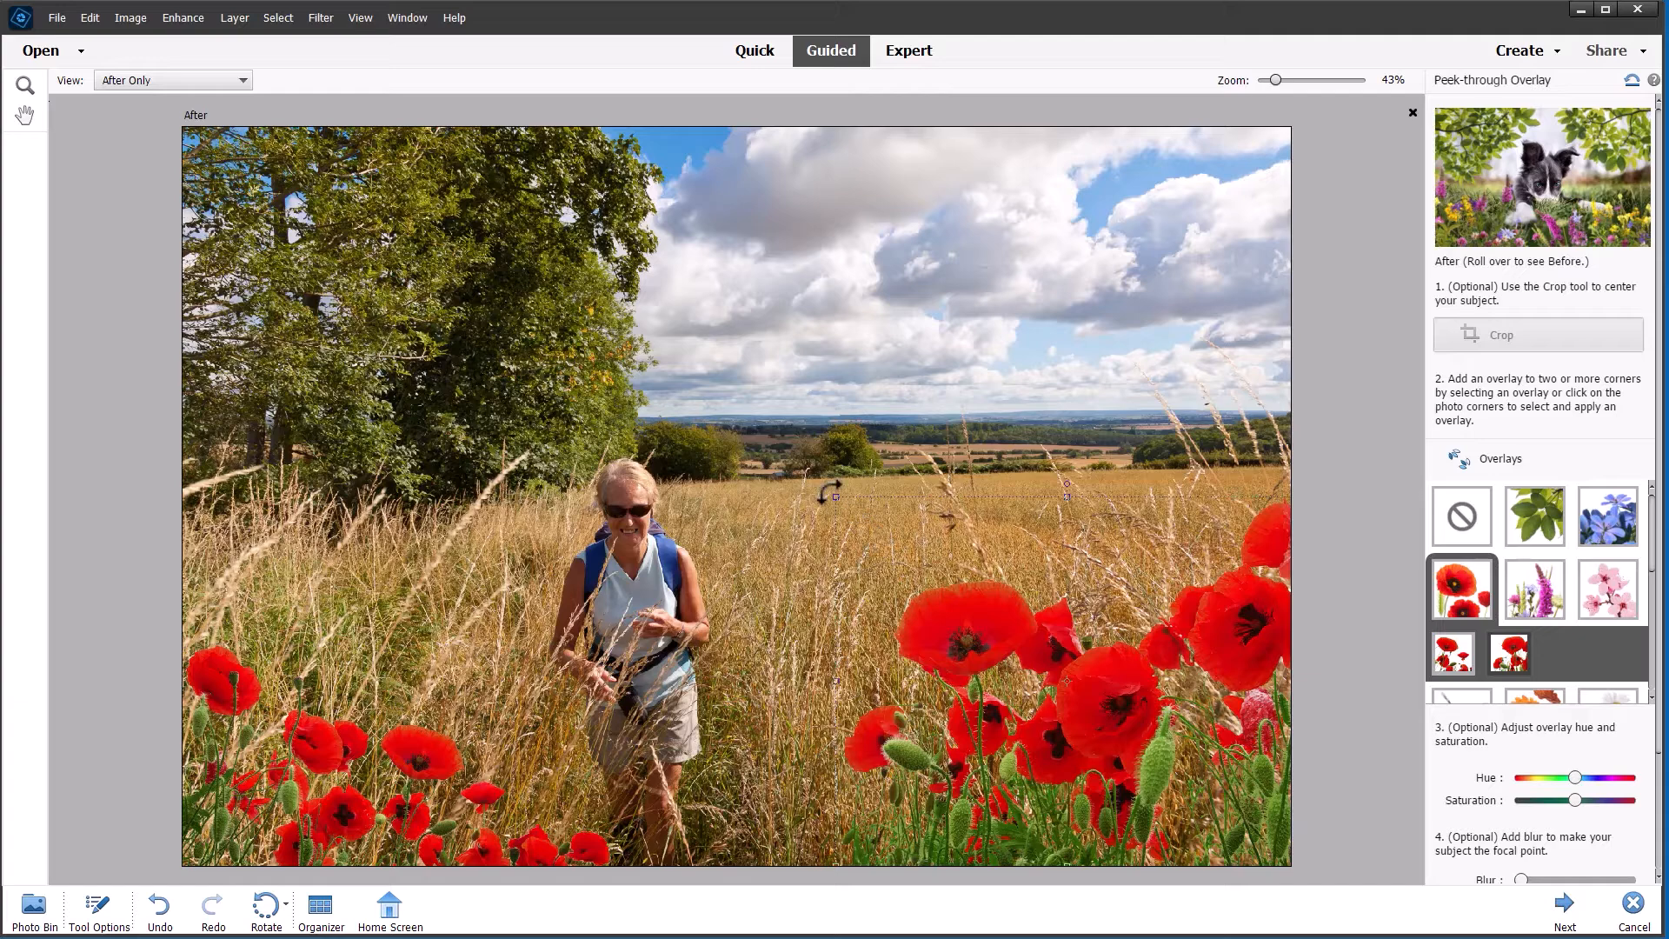
{"action": "left_click_drag", "start_coordinate": [833, 496], "coordinate": [906, 578]}
{"action": "left_click_drag", "start_coordinate": [1139, 670], "coordinate": [1128, 762]}
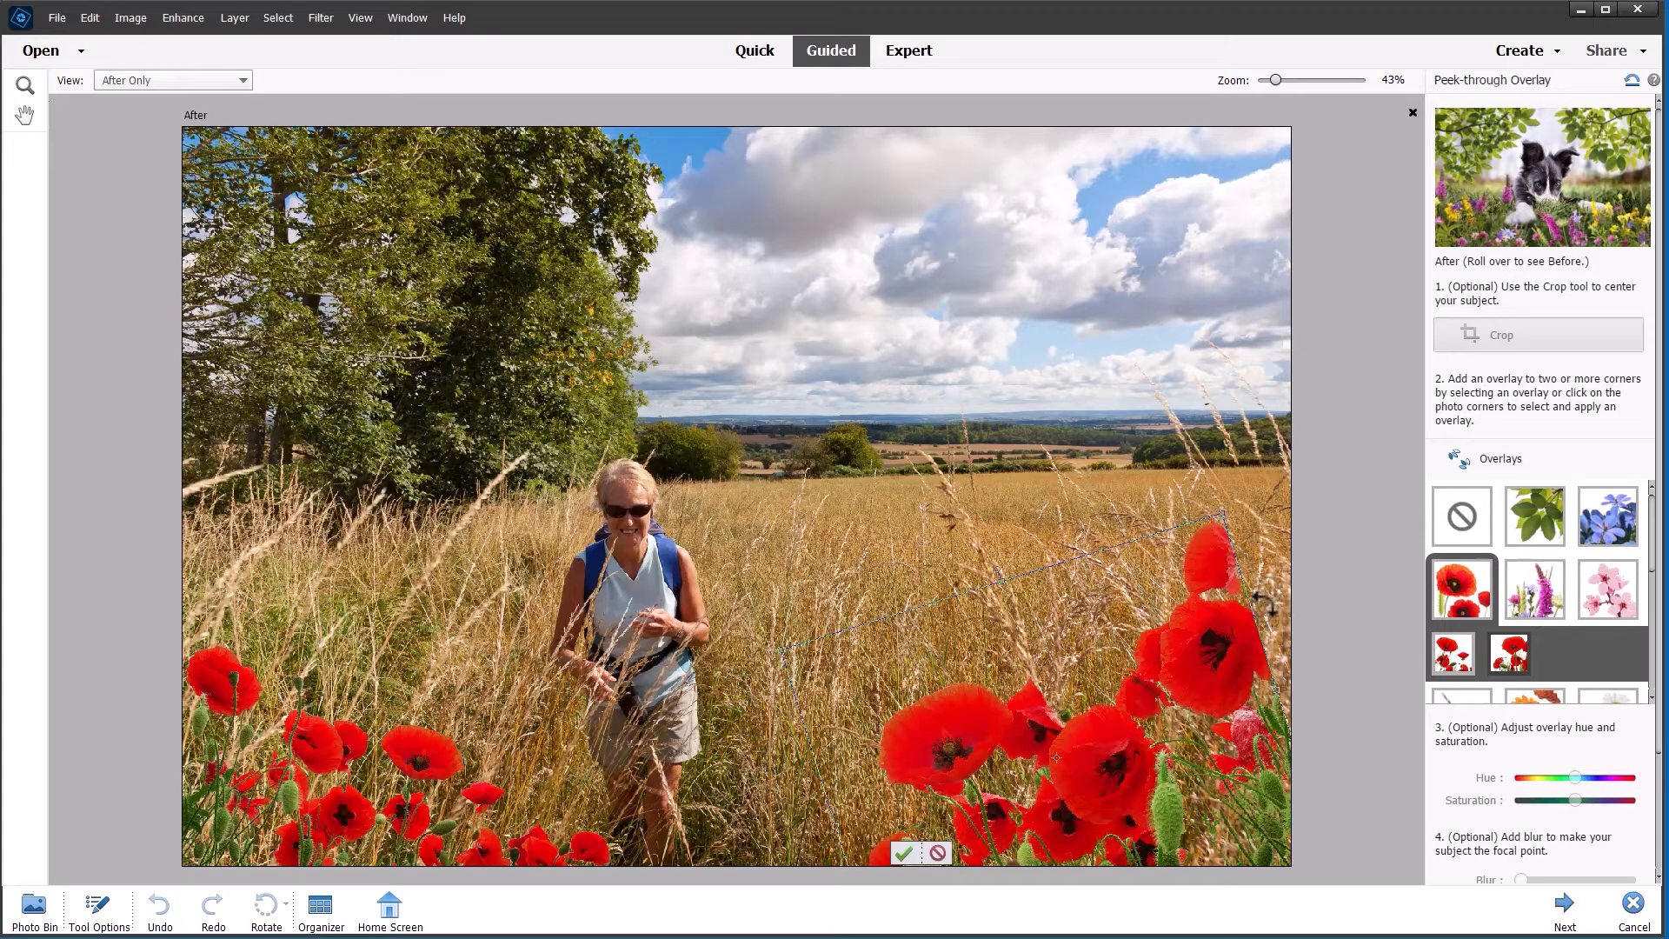
{"action": "left_click_drag", "start_coordinate": [1165, 614], "coordinate": [1228, 639]}
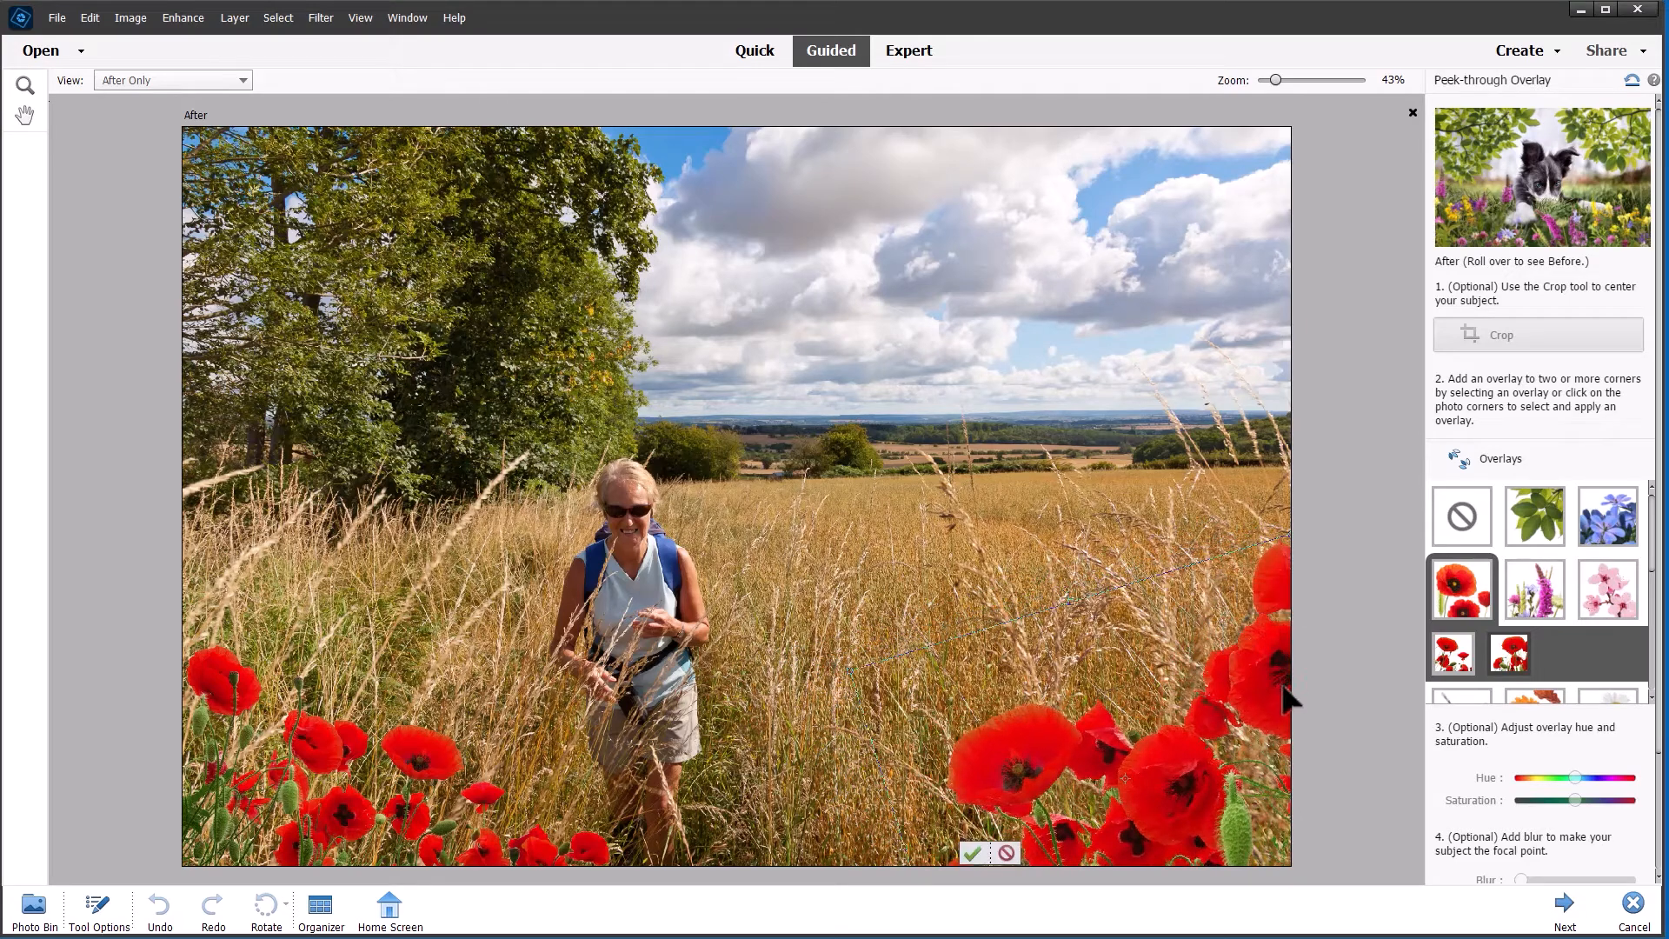
{"action": "left_click", "coordinate": [975, 854]}
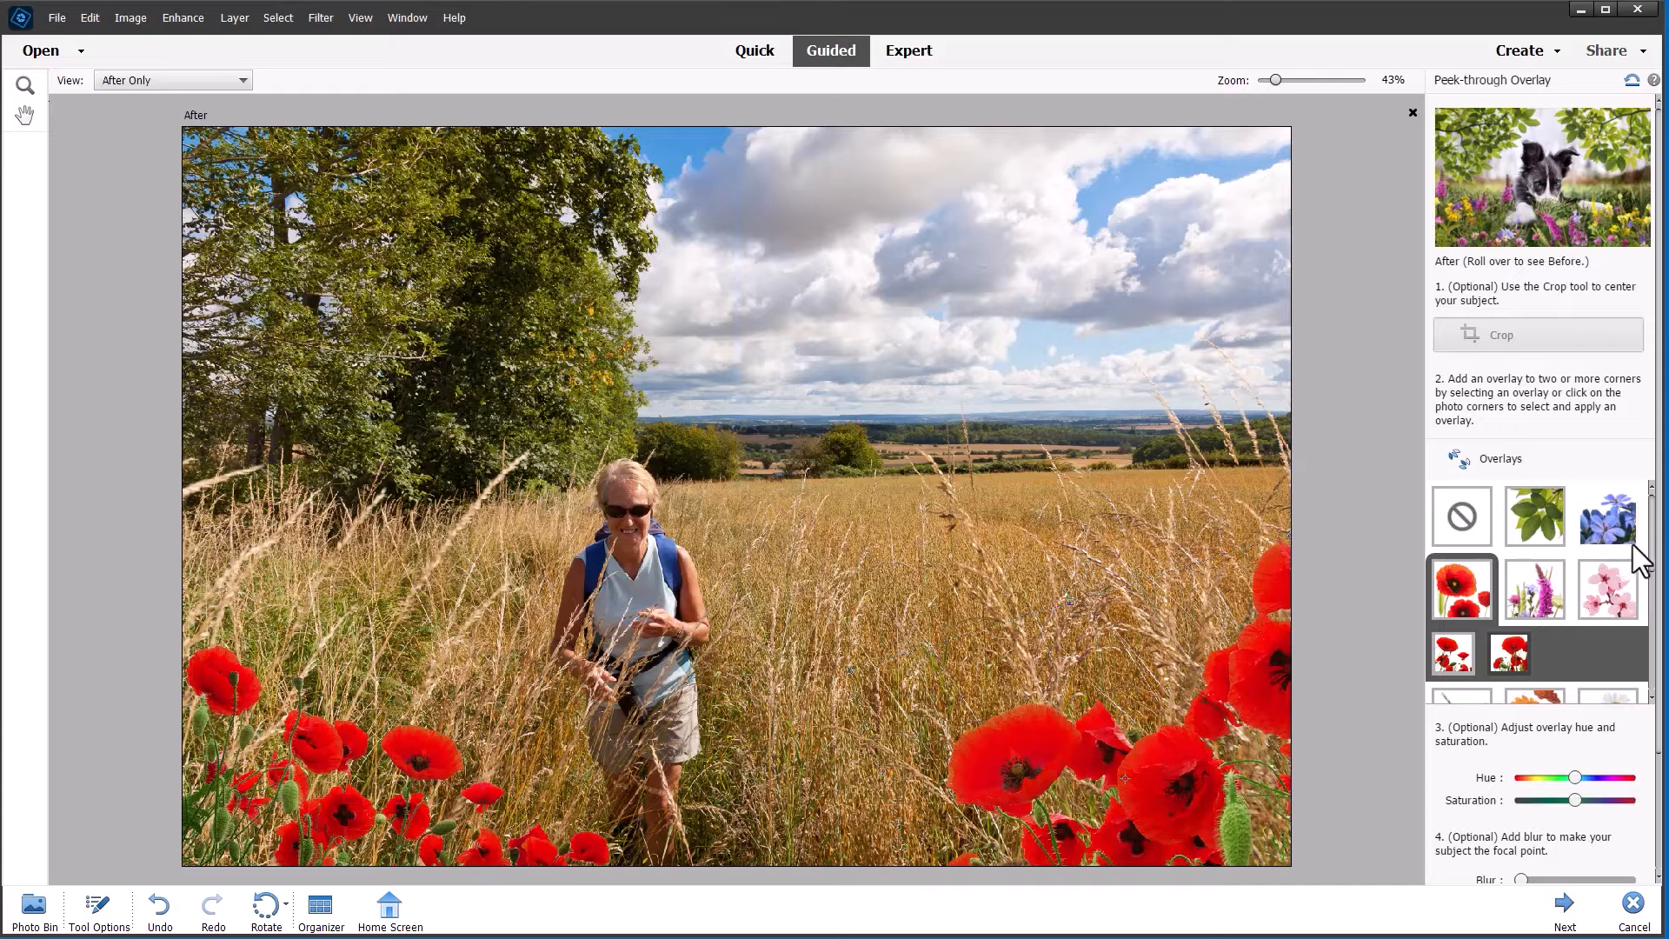
Try an overlay saturation of 90 on the poppies and return it to the neutral midpoint
{"action": "scroll", "coordinate": [1652, 574], "scroll_direction": "down", "scroll_amount": 1}
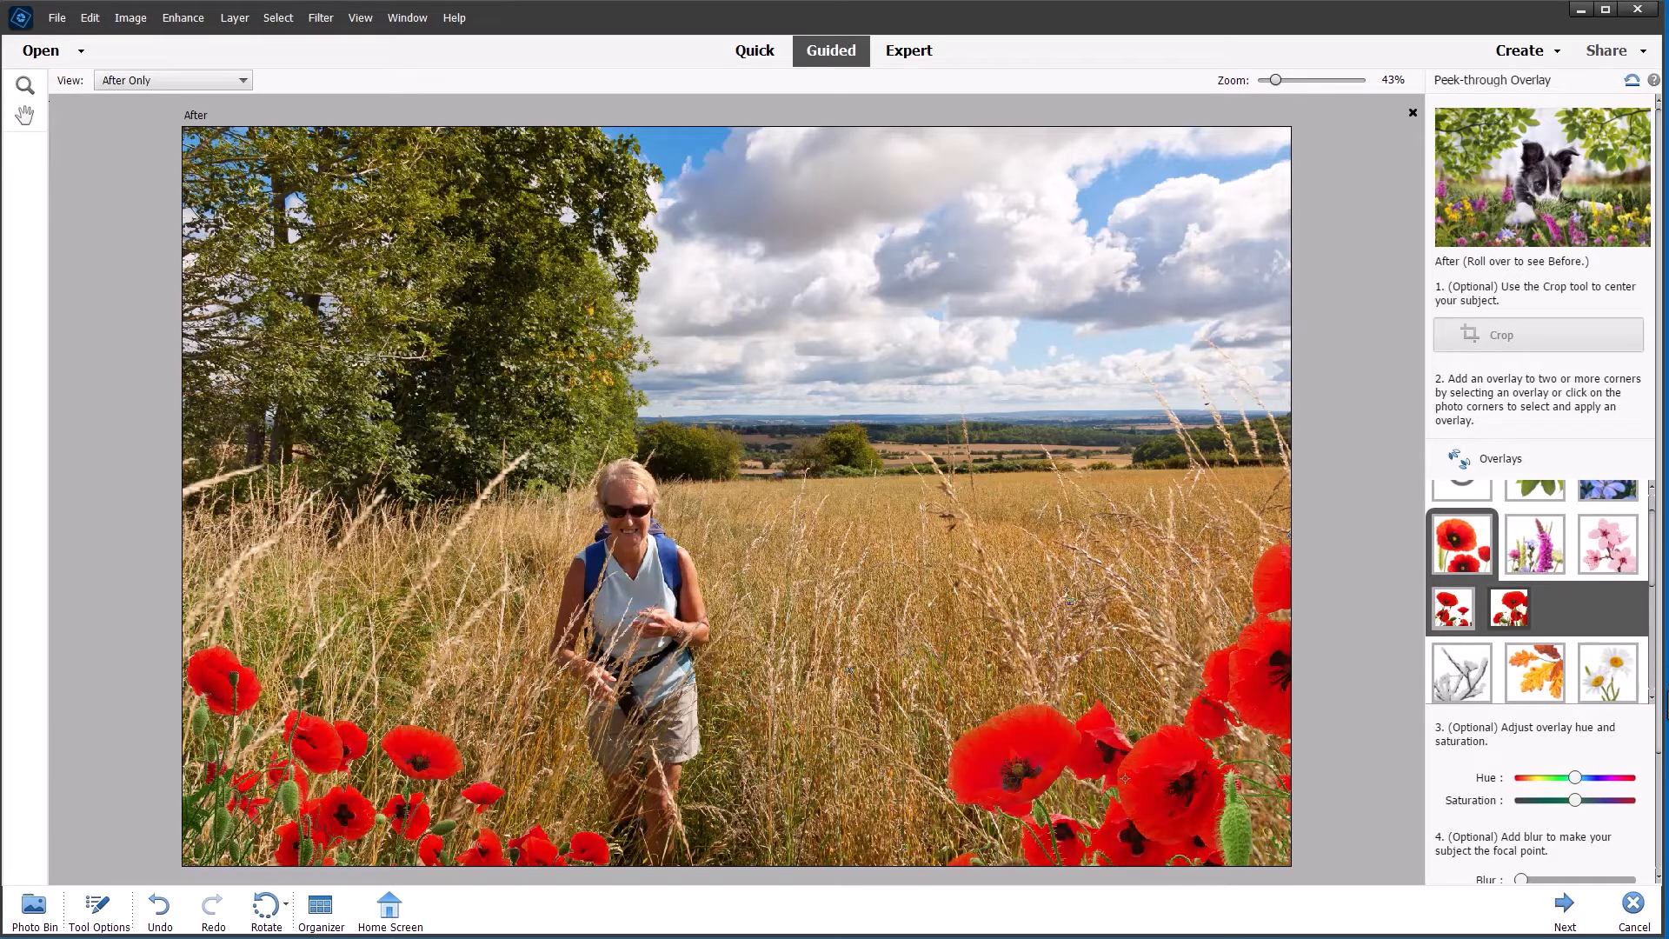
{"action": "scroll", "coordinate": [1659, 746], "scroll_direction": "down", "scroll_amount": 2}
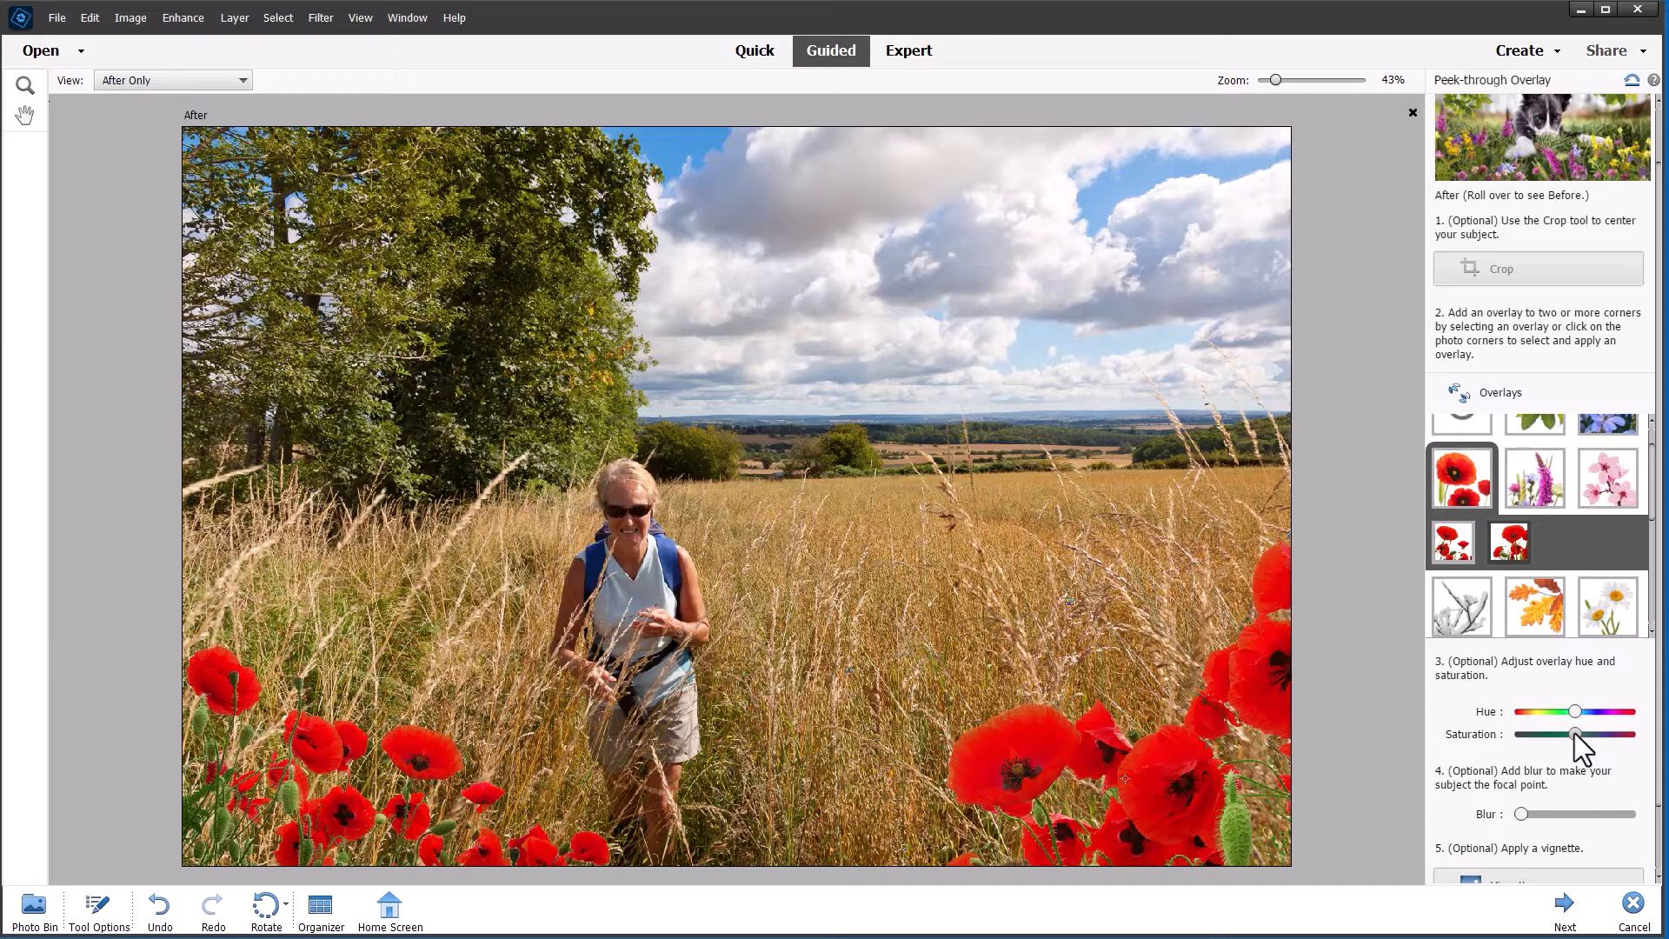
{"action": "left_click_drag", "start_coordinate": [1576, 736], "coordinate": [1624, 736]}
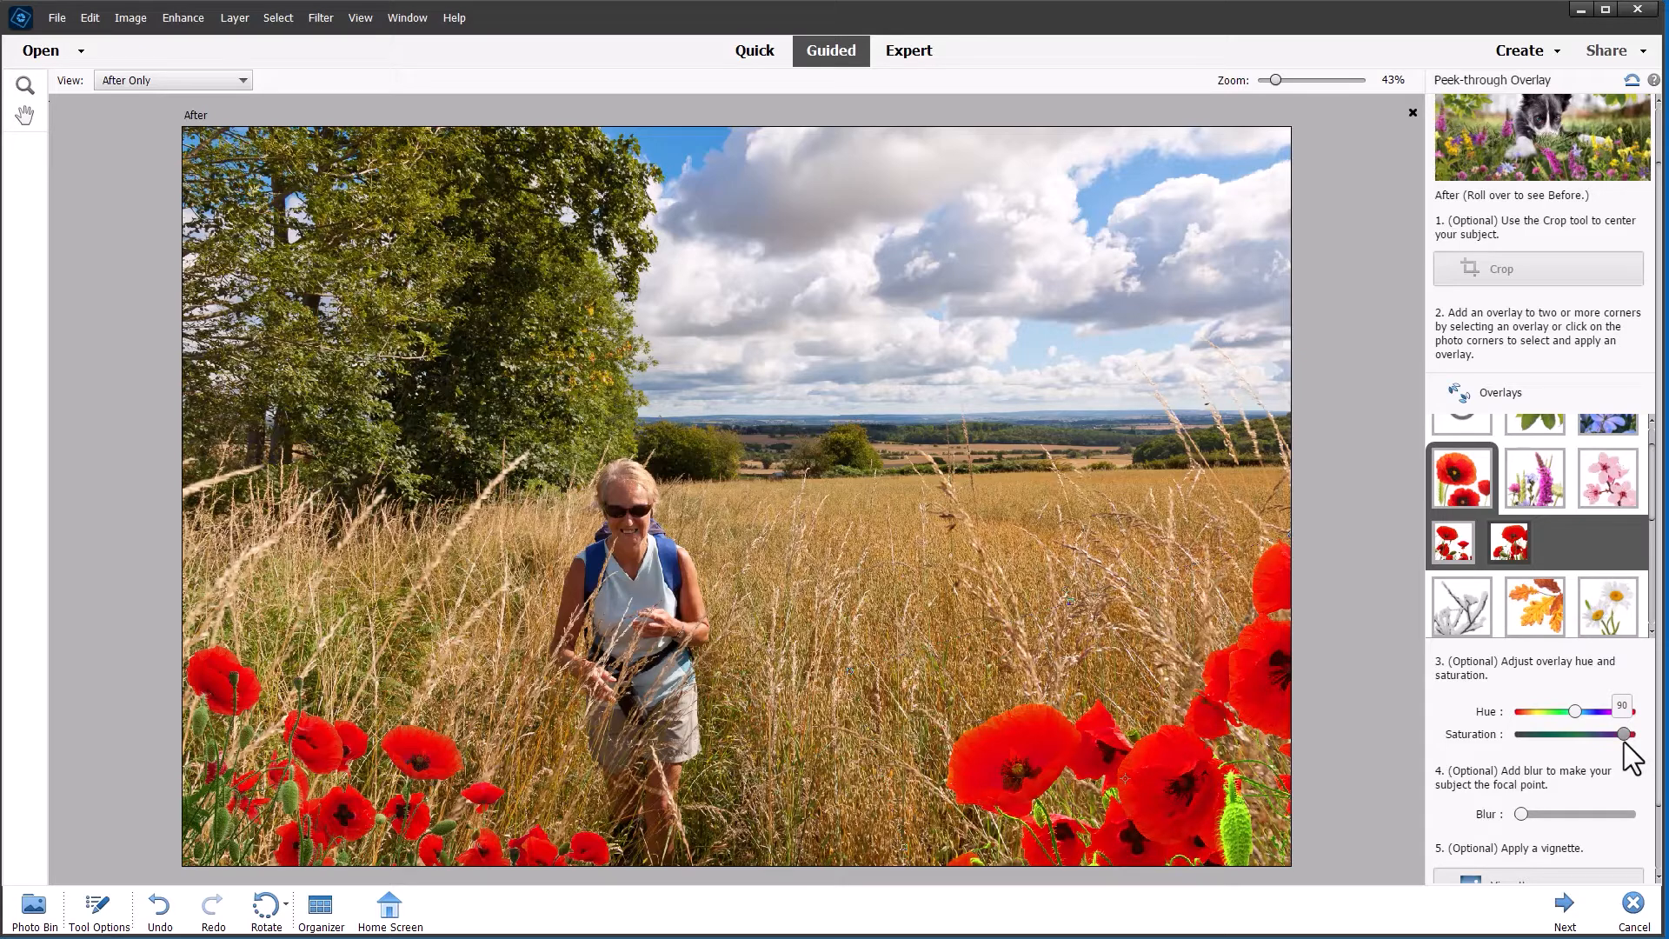
{"action": "left_click_drag", "start_coordinate": [1624, 735], "coordinate": [1576, 737]}
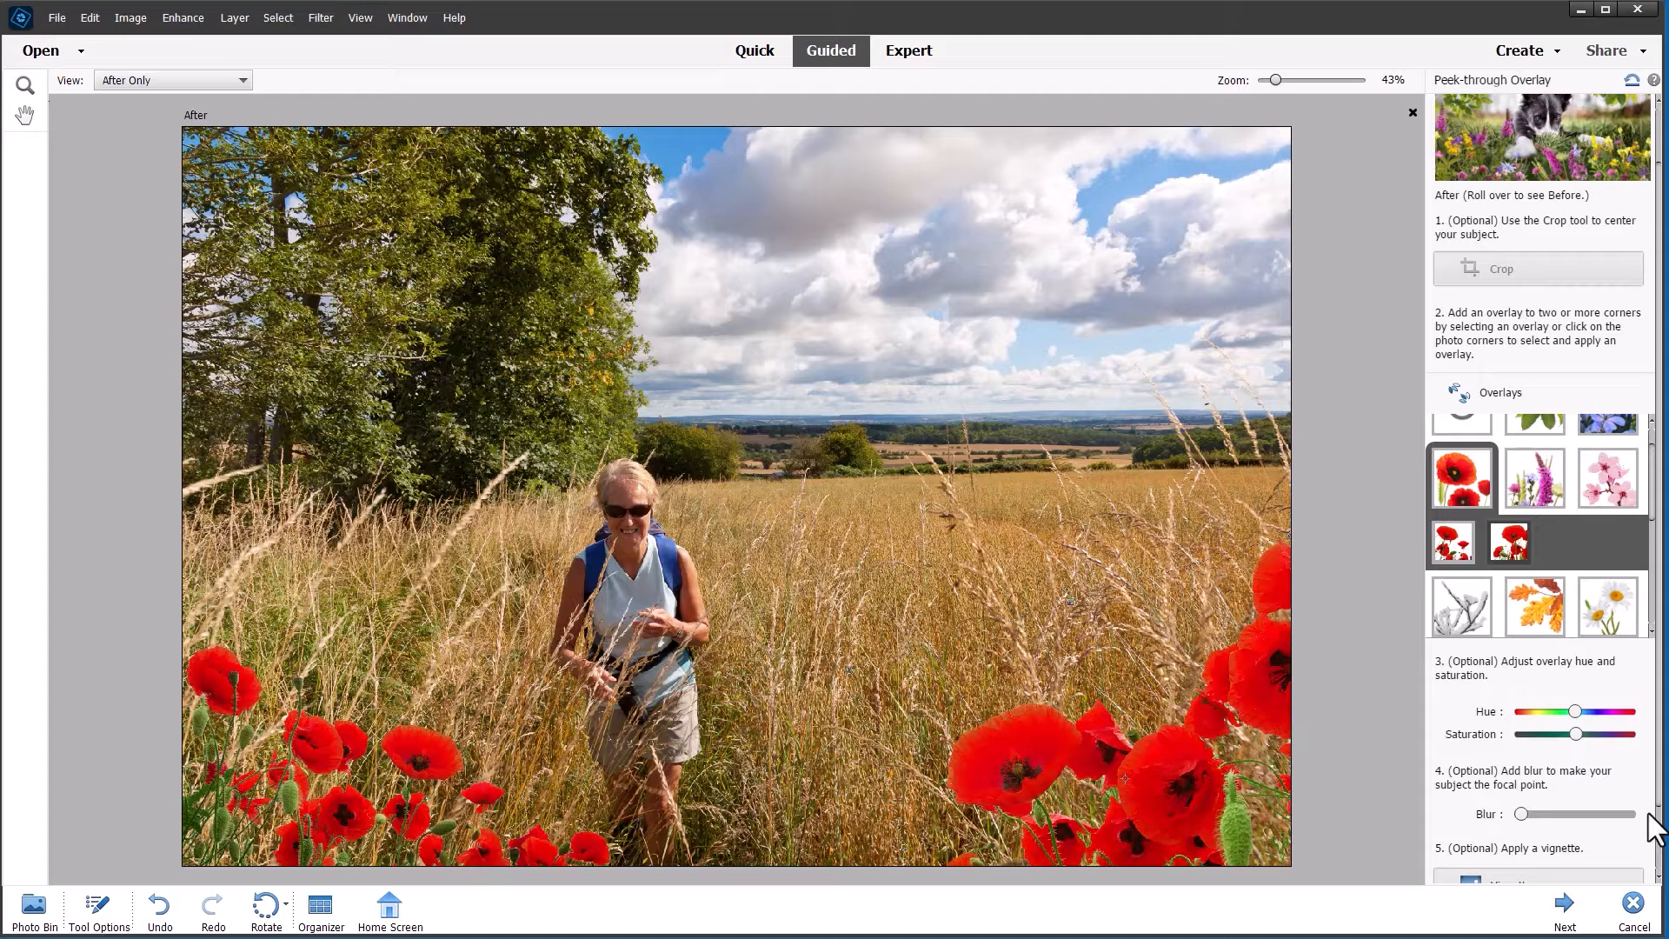
Add a slight blur to the poppy overlays, making it a little stronger on the lower-left cluster
{"action": "left_click_drag", "start_coordinate": [1522, 815], "coordinate": [1536, 814]}
{"action": "left_click", "coordinate": [334, 782]}
{"action": "left_click_drag", "start_coordinate": [1521, 815], "coordinate": [1548, 817]}
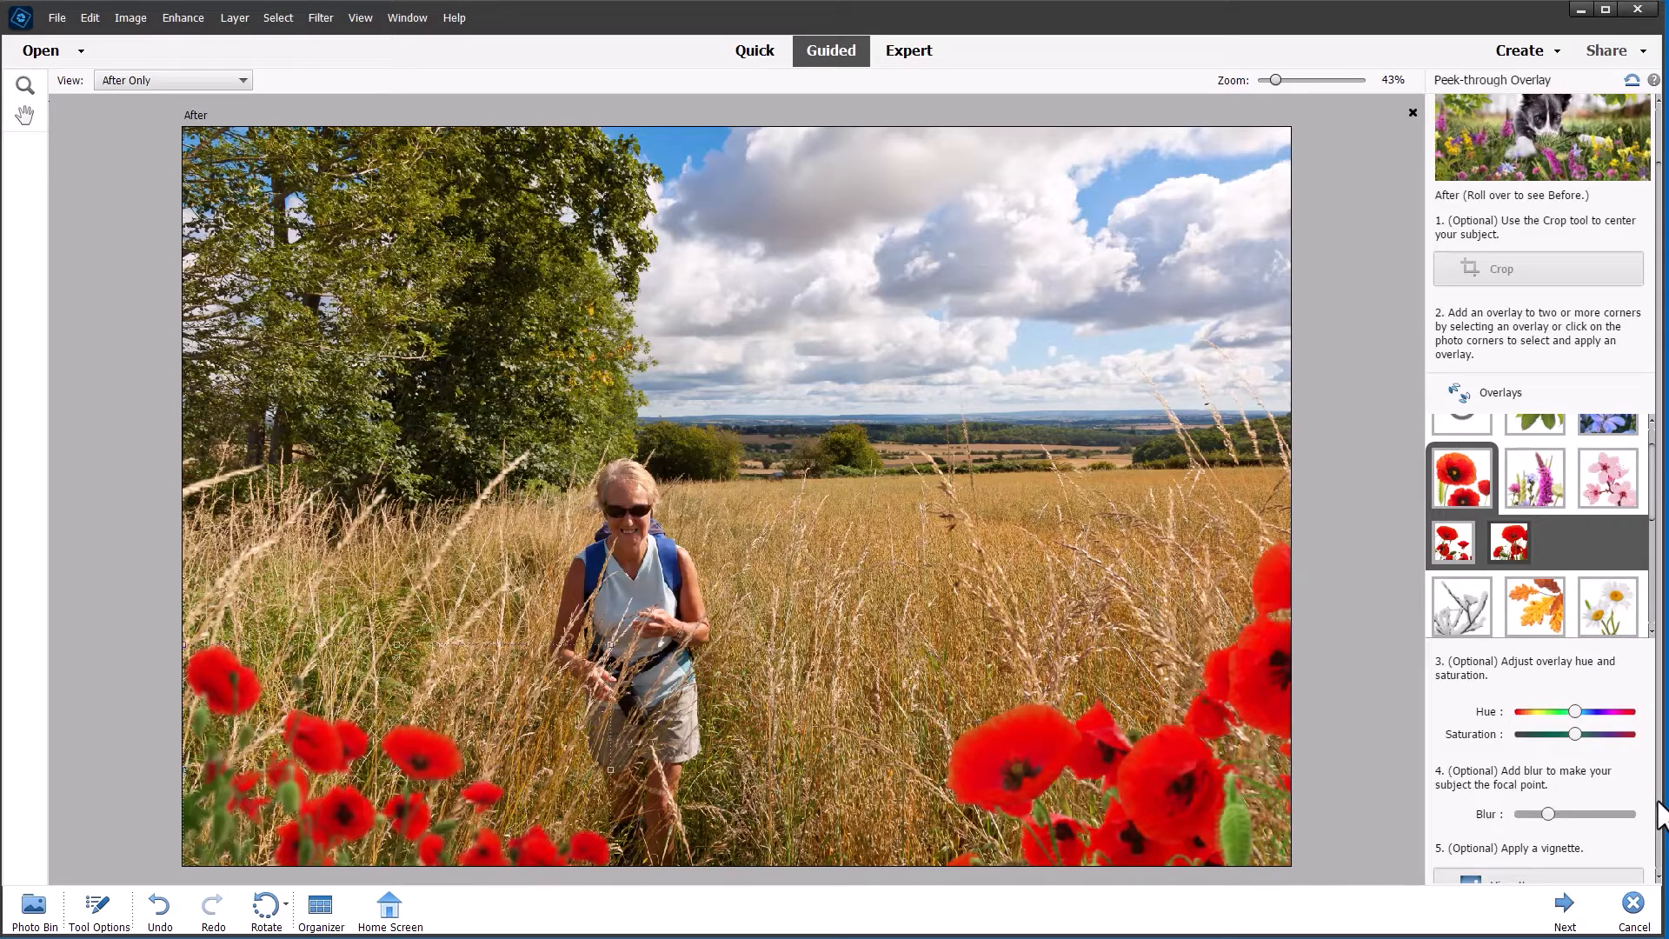
Apply a vignette to the wheat field photo, reduce its opacity to somewhat over half, and proceed past the guided edit
{"action": "scroll", "coordinate": [1660, 817], "scroll_direction": "down", "scroll_amount": 1}
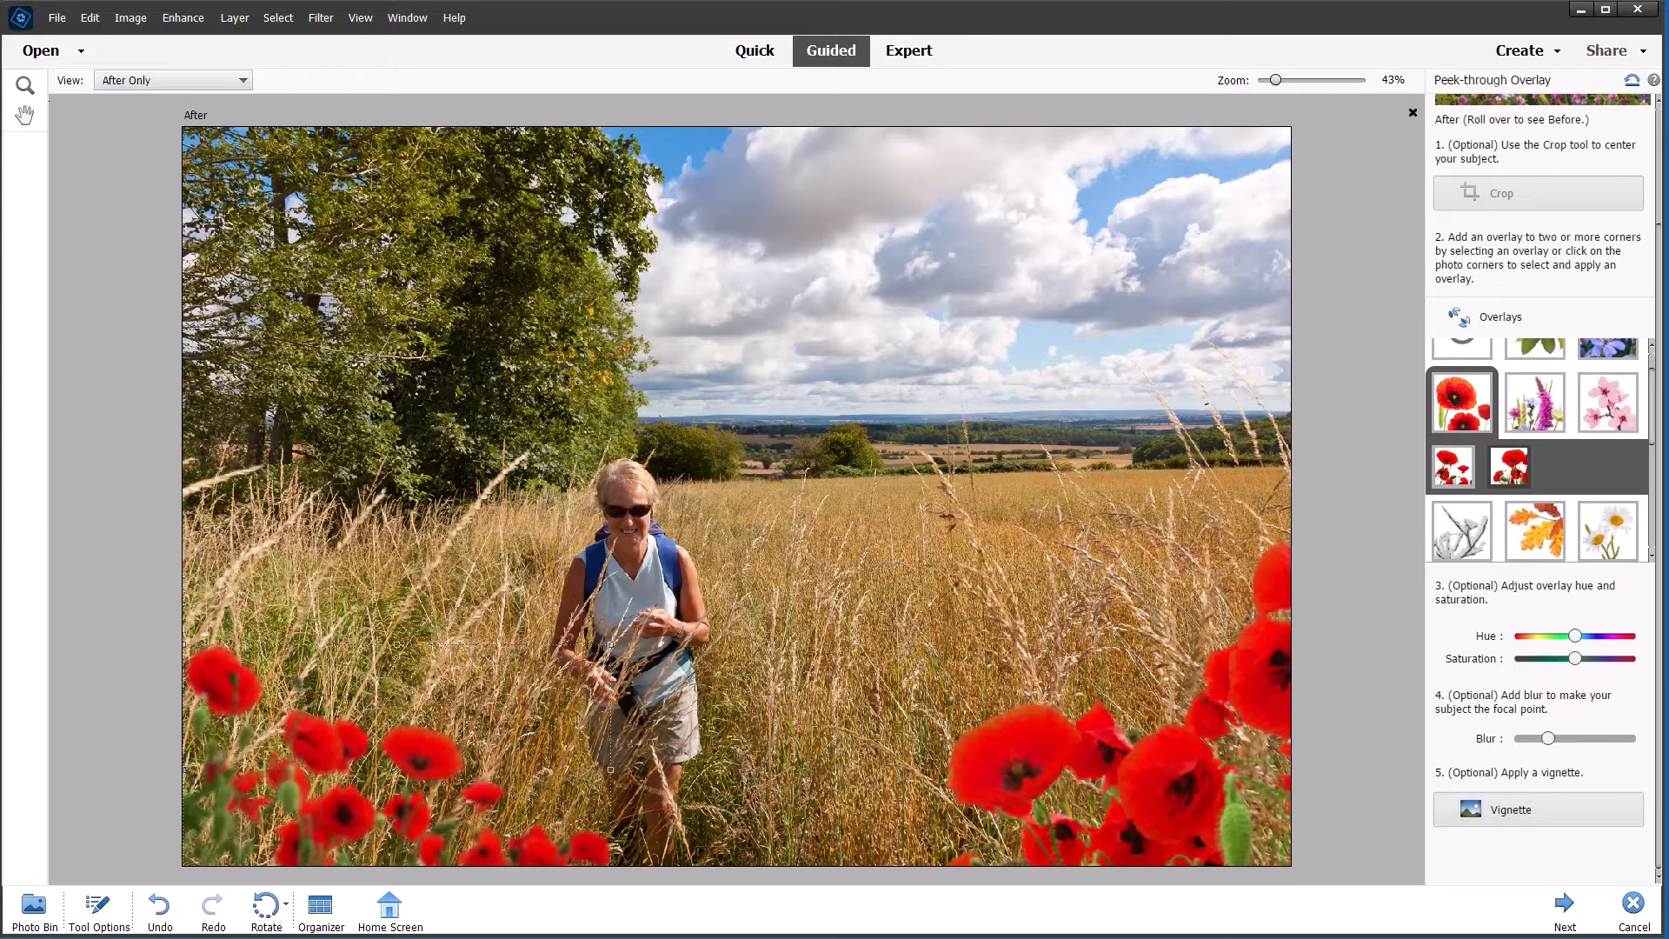
{"action": "left_click", "coordinate": [1587, 822]}
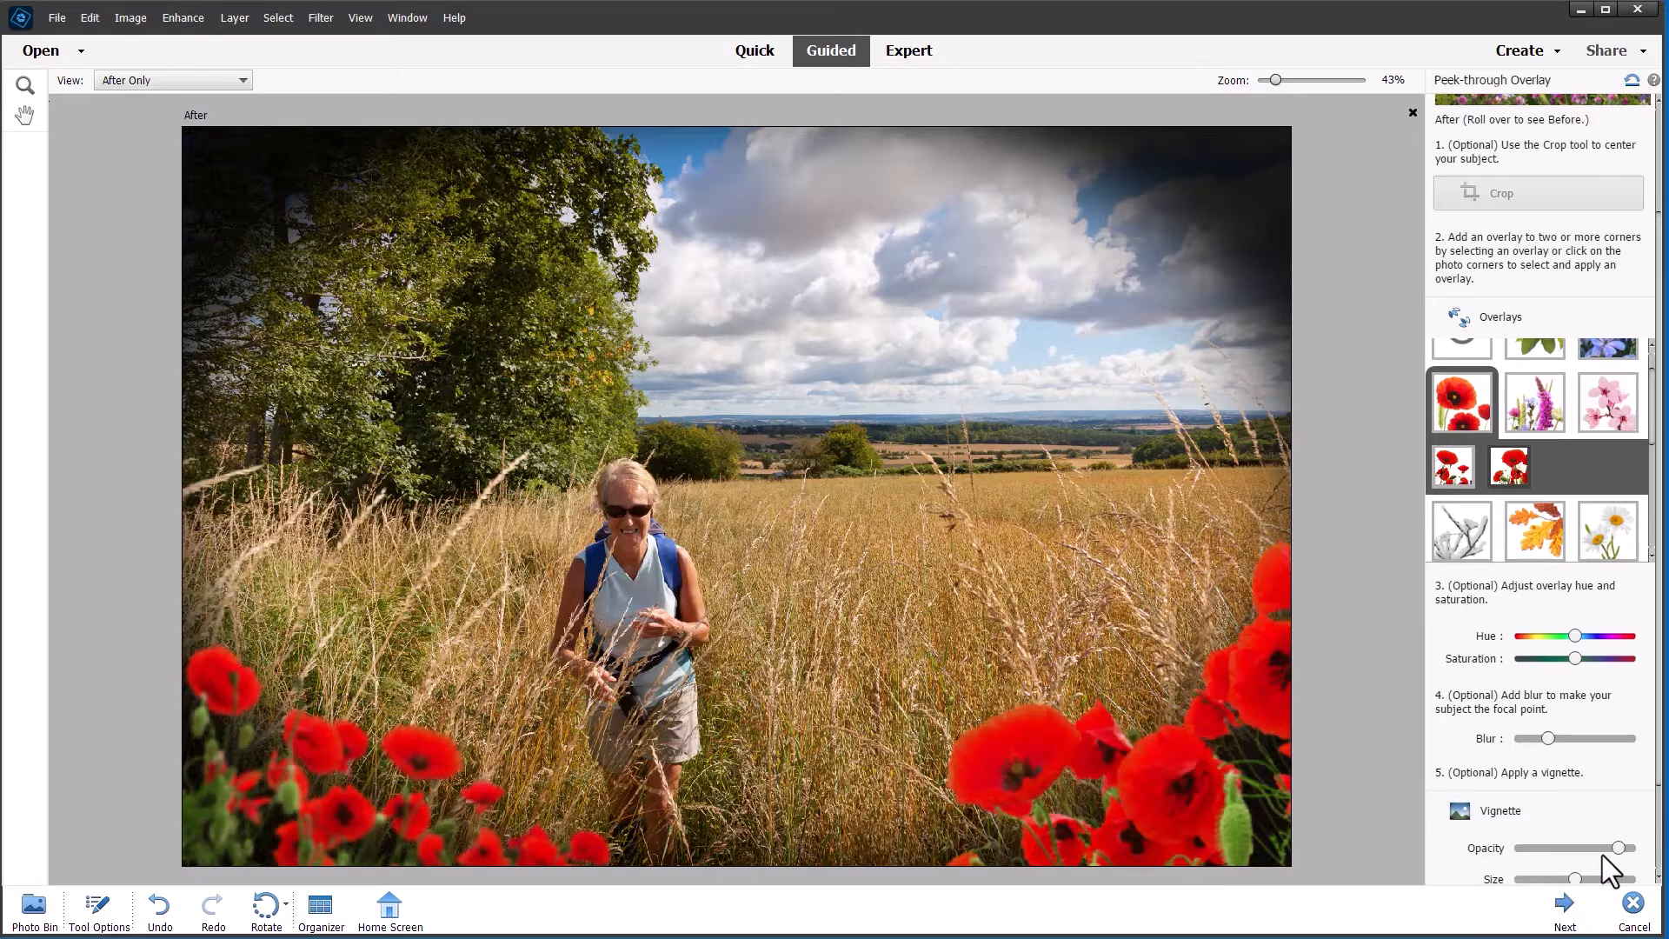
{"action": "left_click_drag", "start_coordinate": [1618, 848], "coordinate": [1586, 850]}
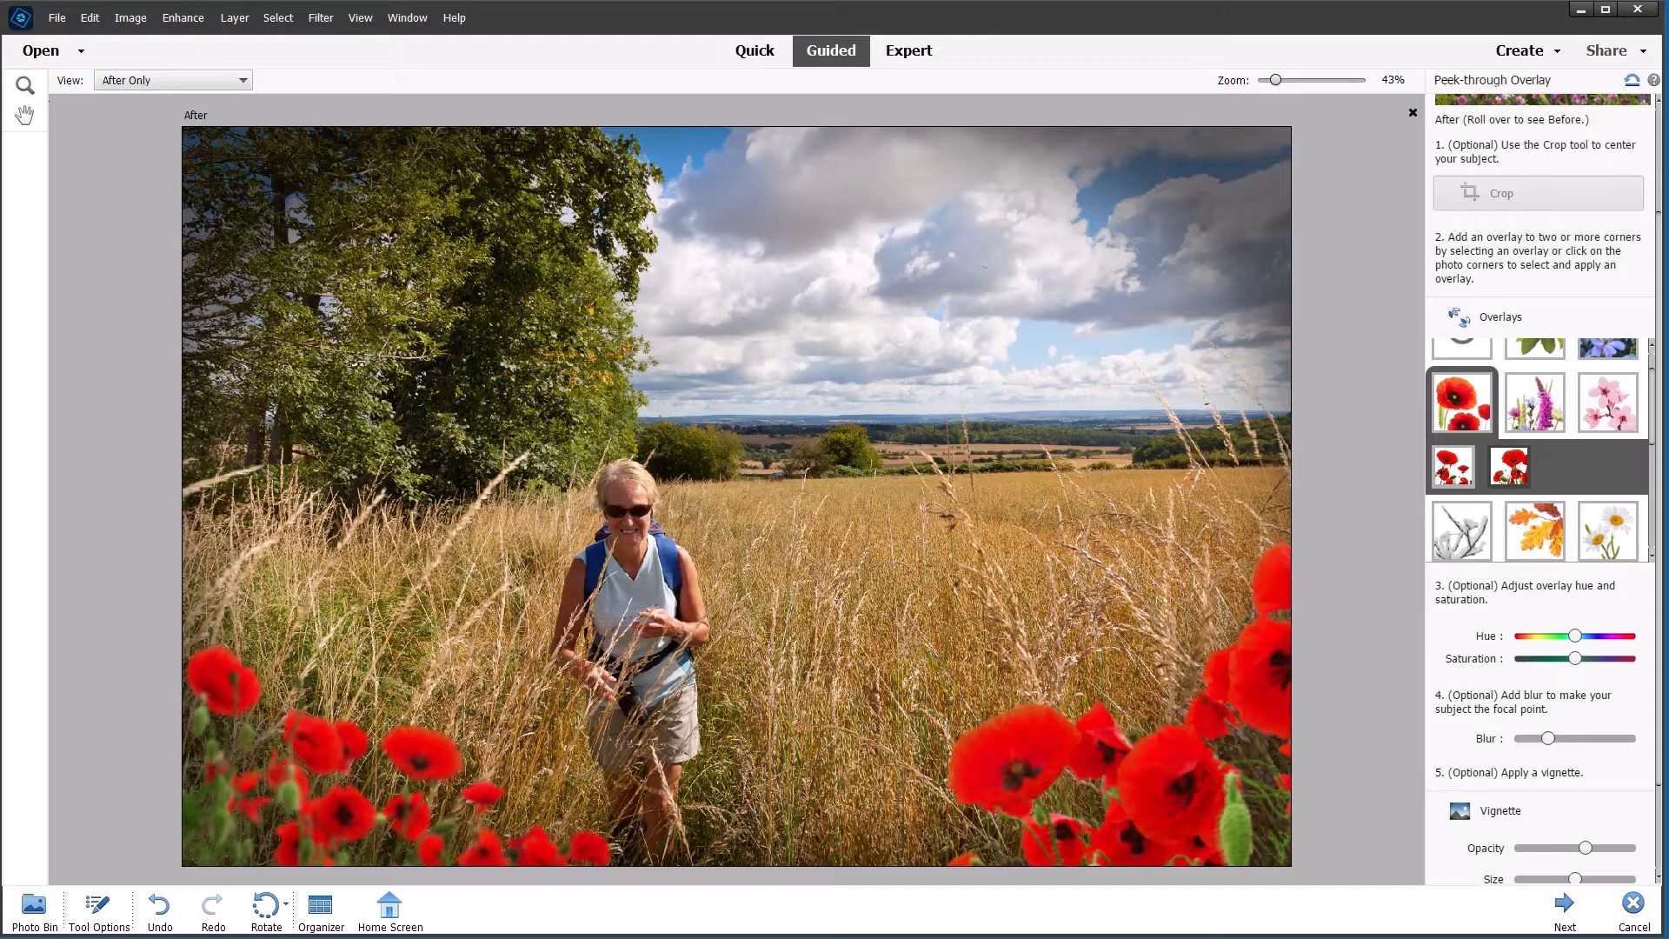
{"action": "left_click", "coordinate": [1570, 913]}
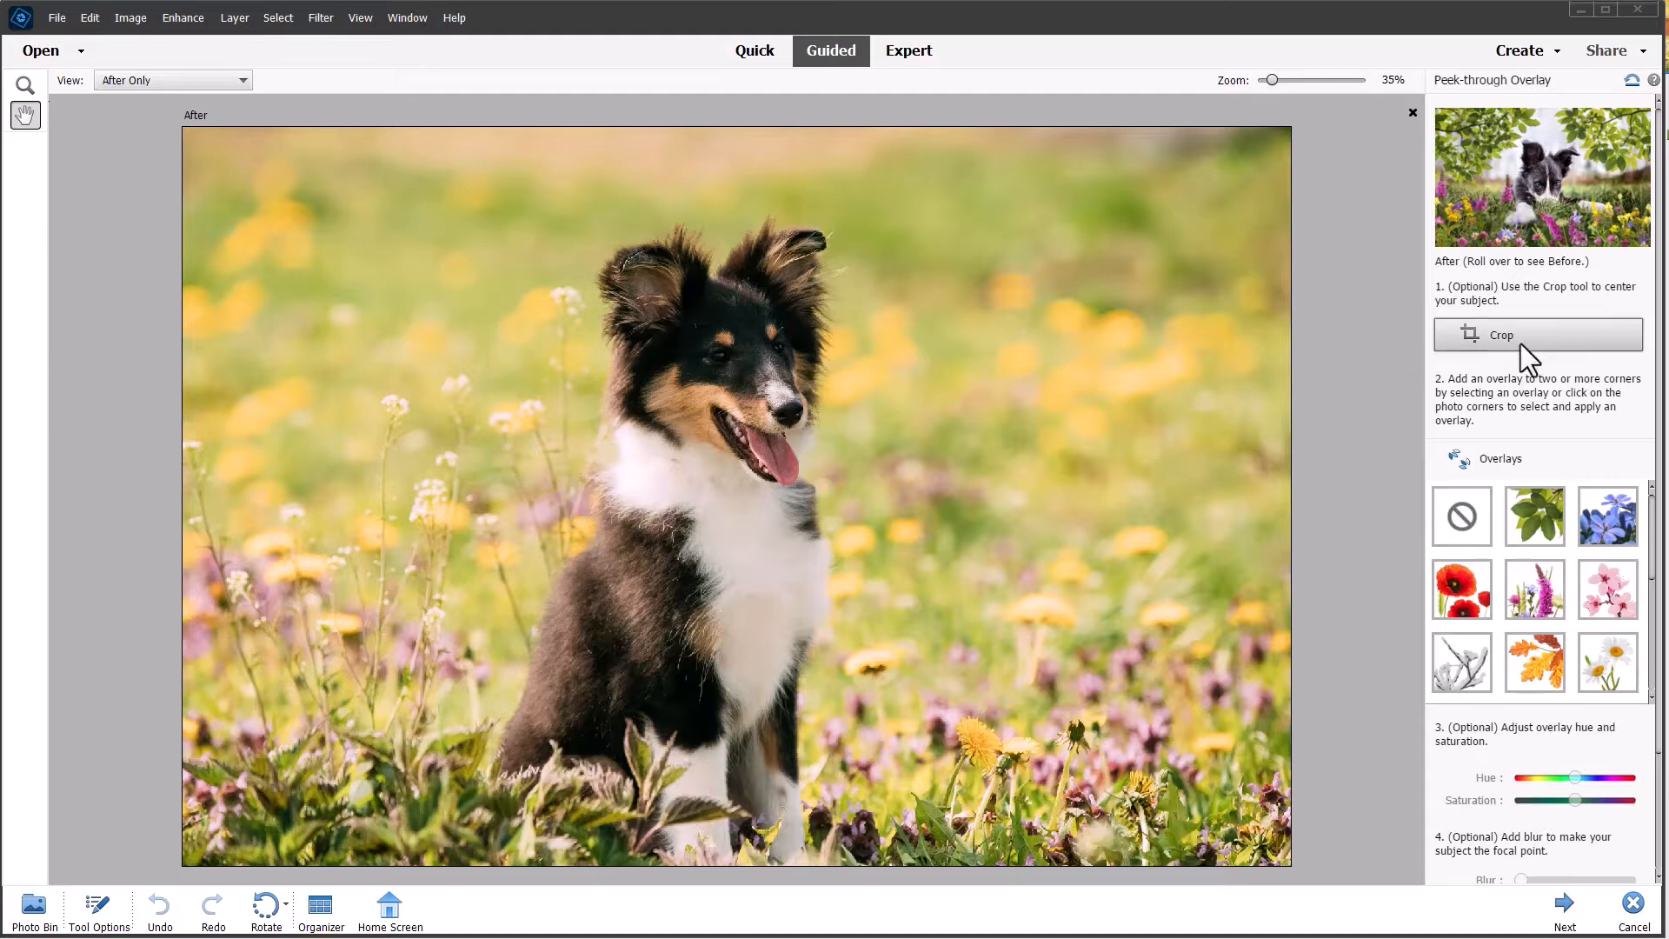
Crop the dog photo to a nearly square frame by trimming both sides around the dog, and commit the crop
{"action": "left_click", "coordinate": [1553, 341]}
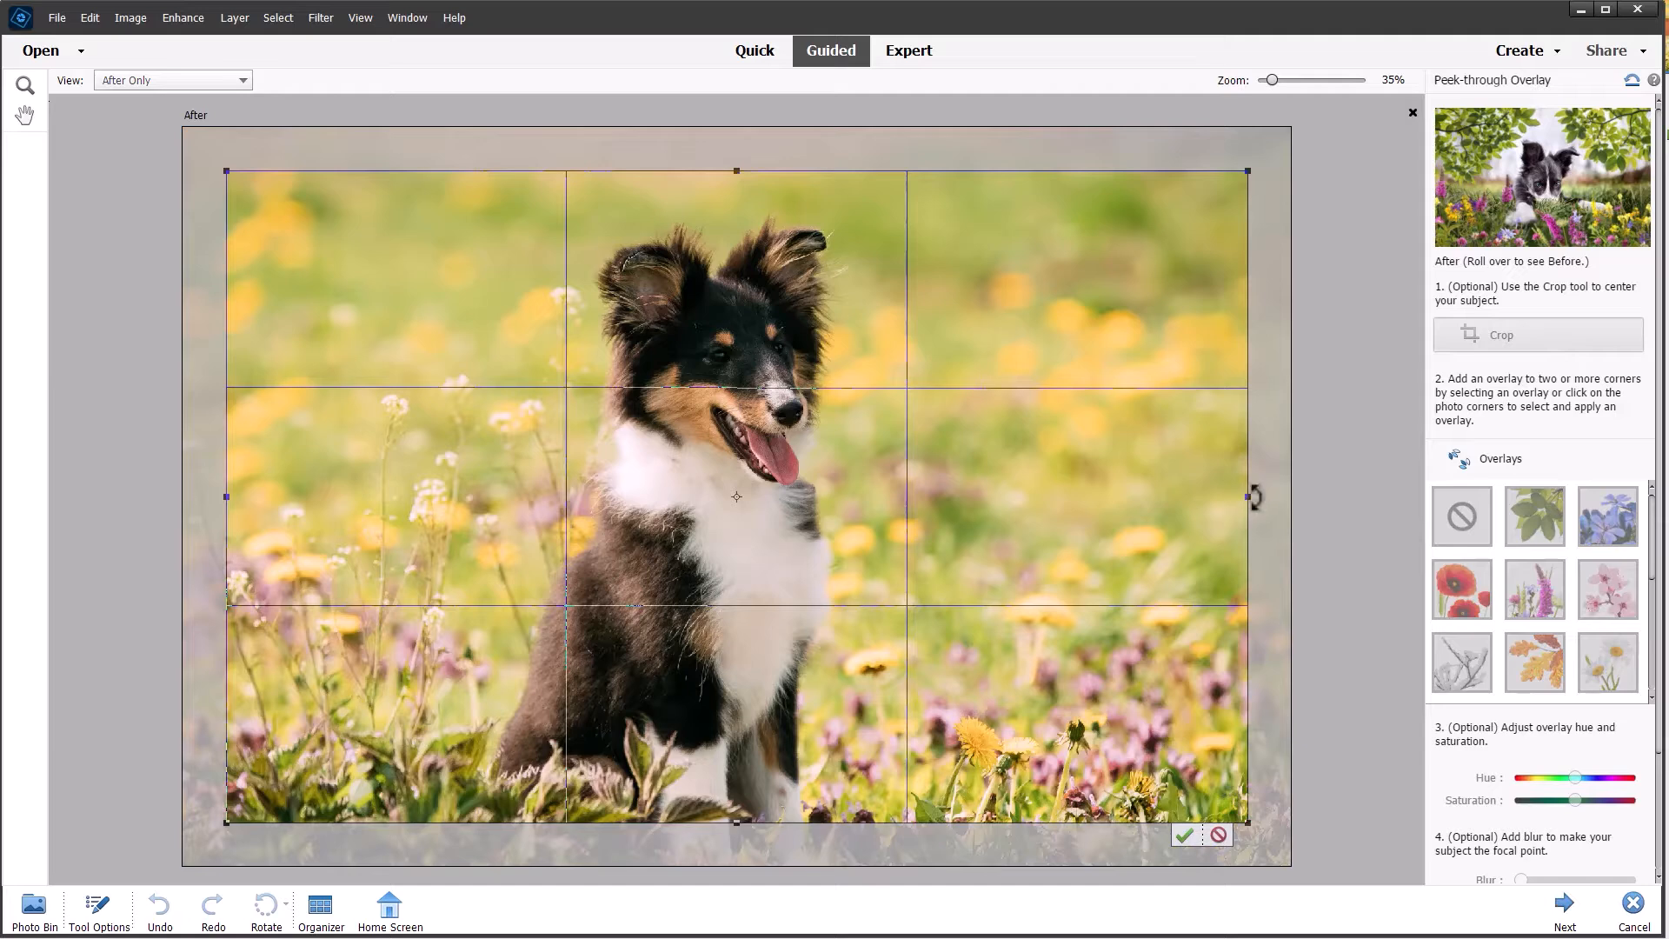
{"action": "left_click_drag", "start_coordinate": [1252, 496], "coordinate": [1166, 513]}
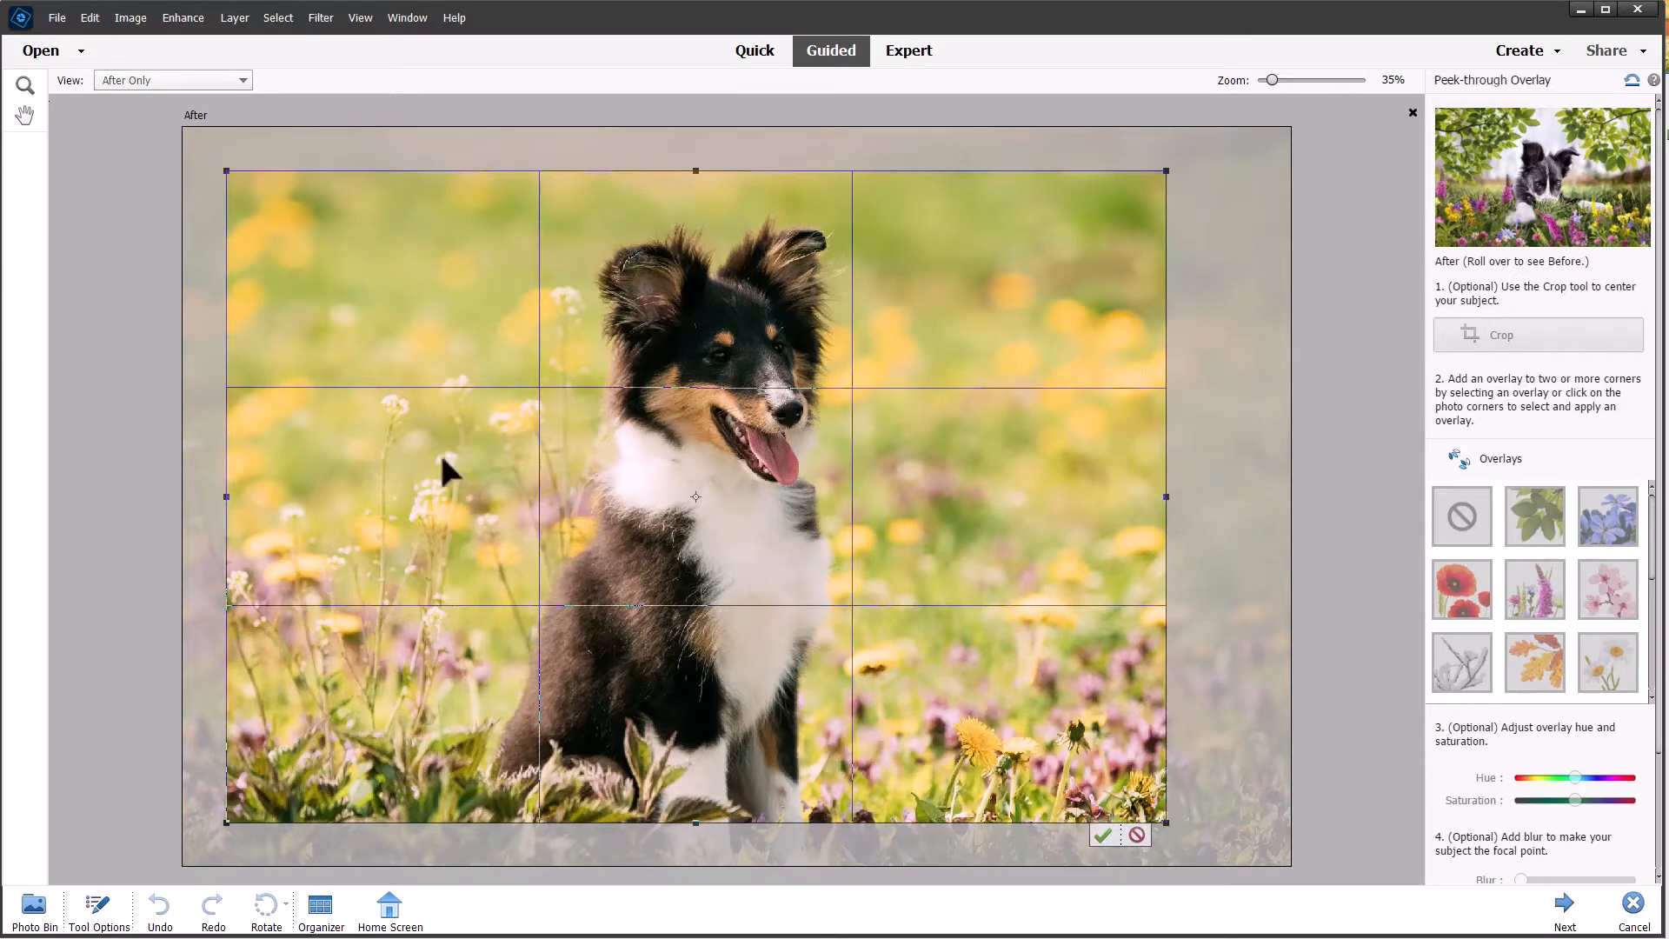
{"action": "left_click_drag", "start_coordinate": [226, 495], "coordinate": [396, 498]}
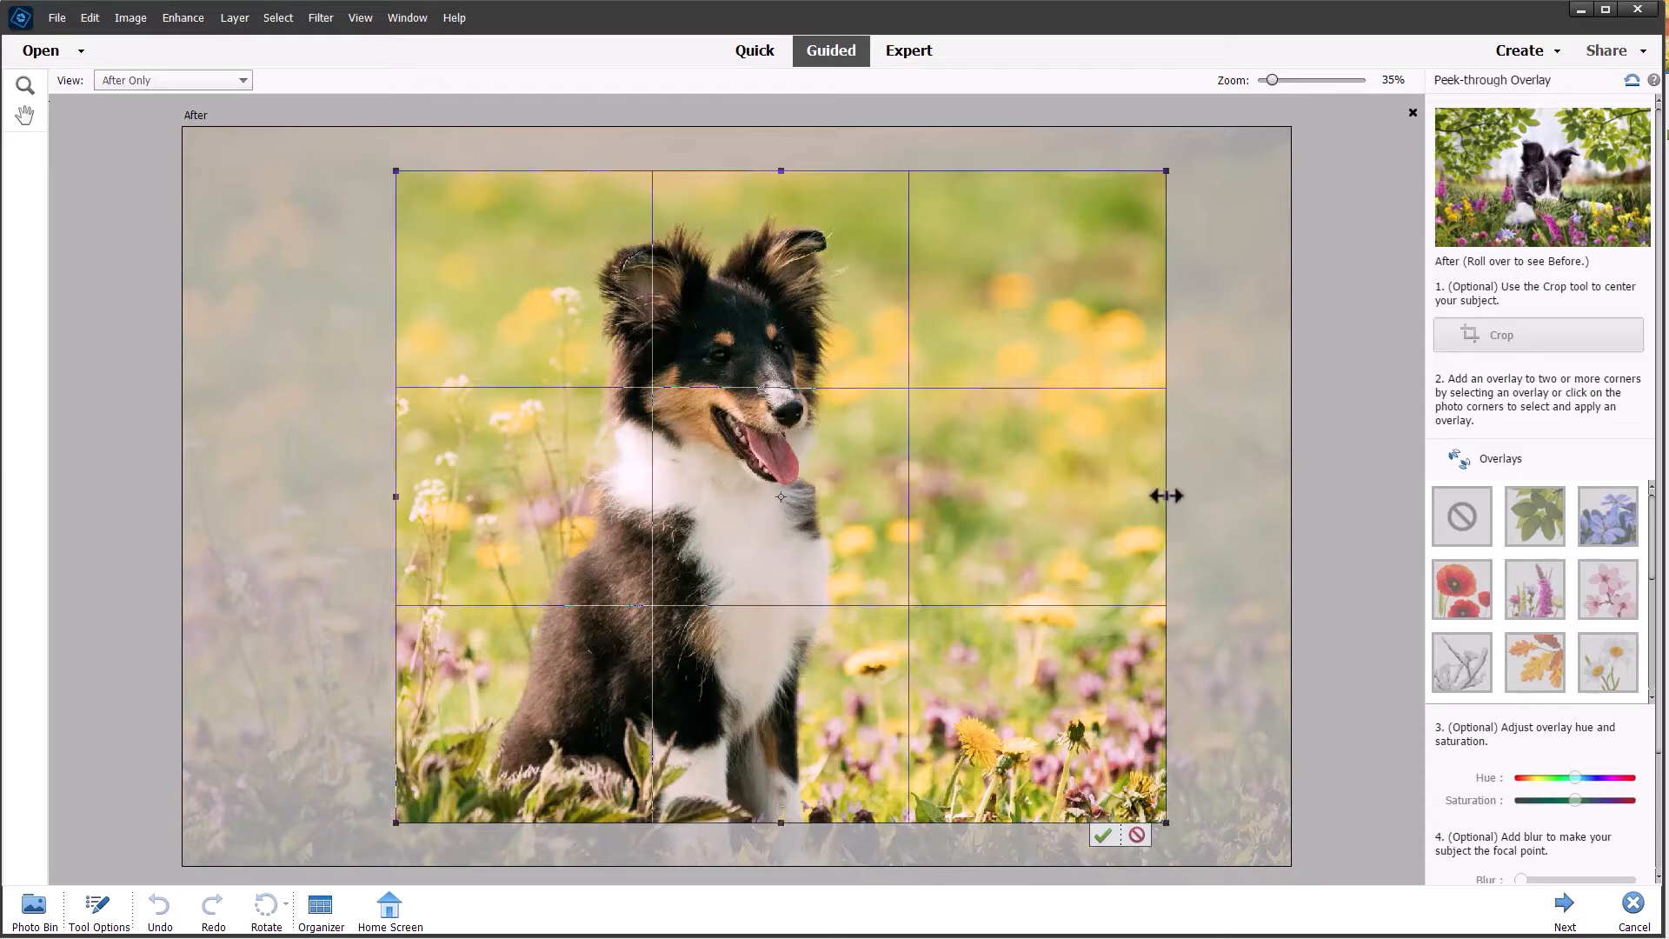
{"action": "left_click_drag", "start_coordinate": [1166, 496], "coordinate": [1139, 508]}
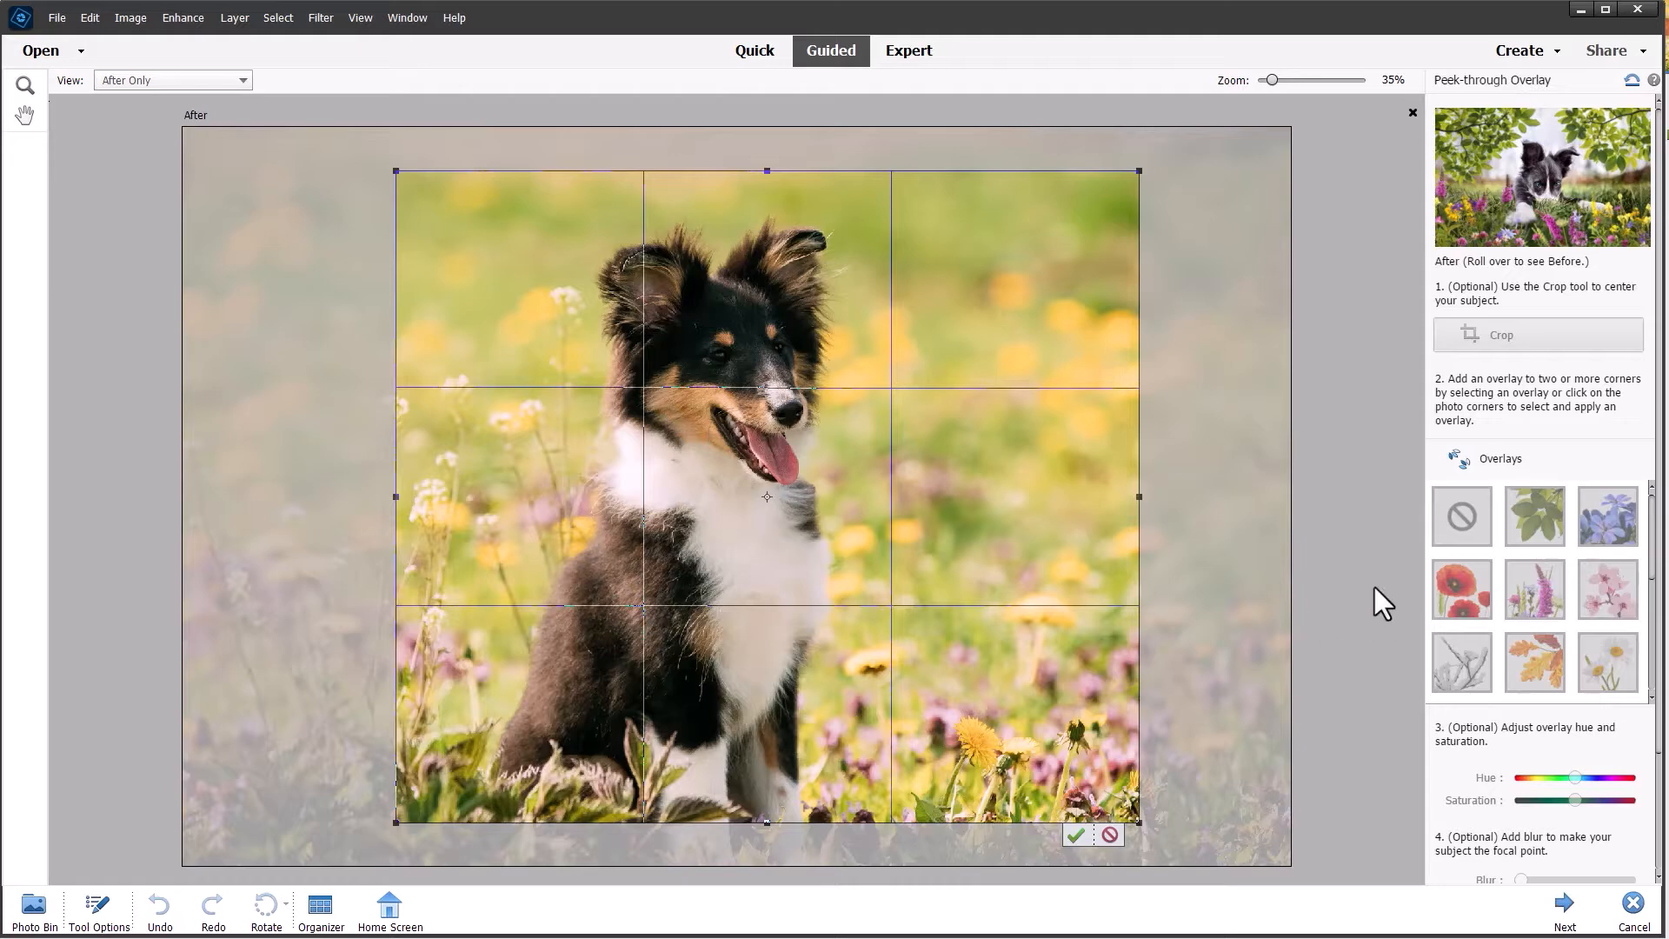
{"action": "left_click", "coordinate": [1078, 833]}
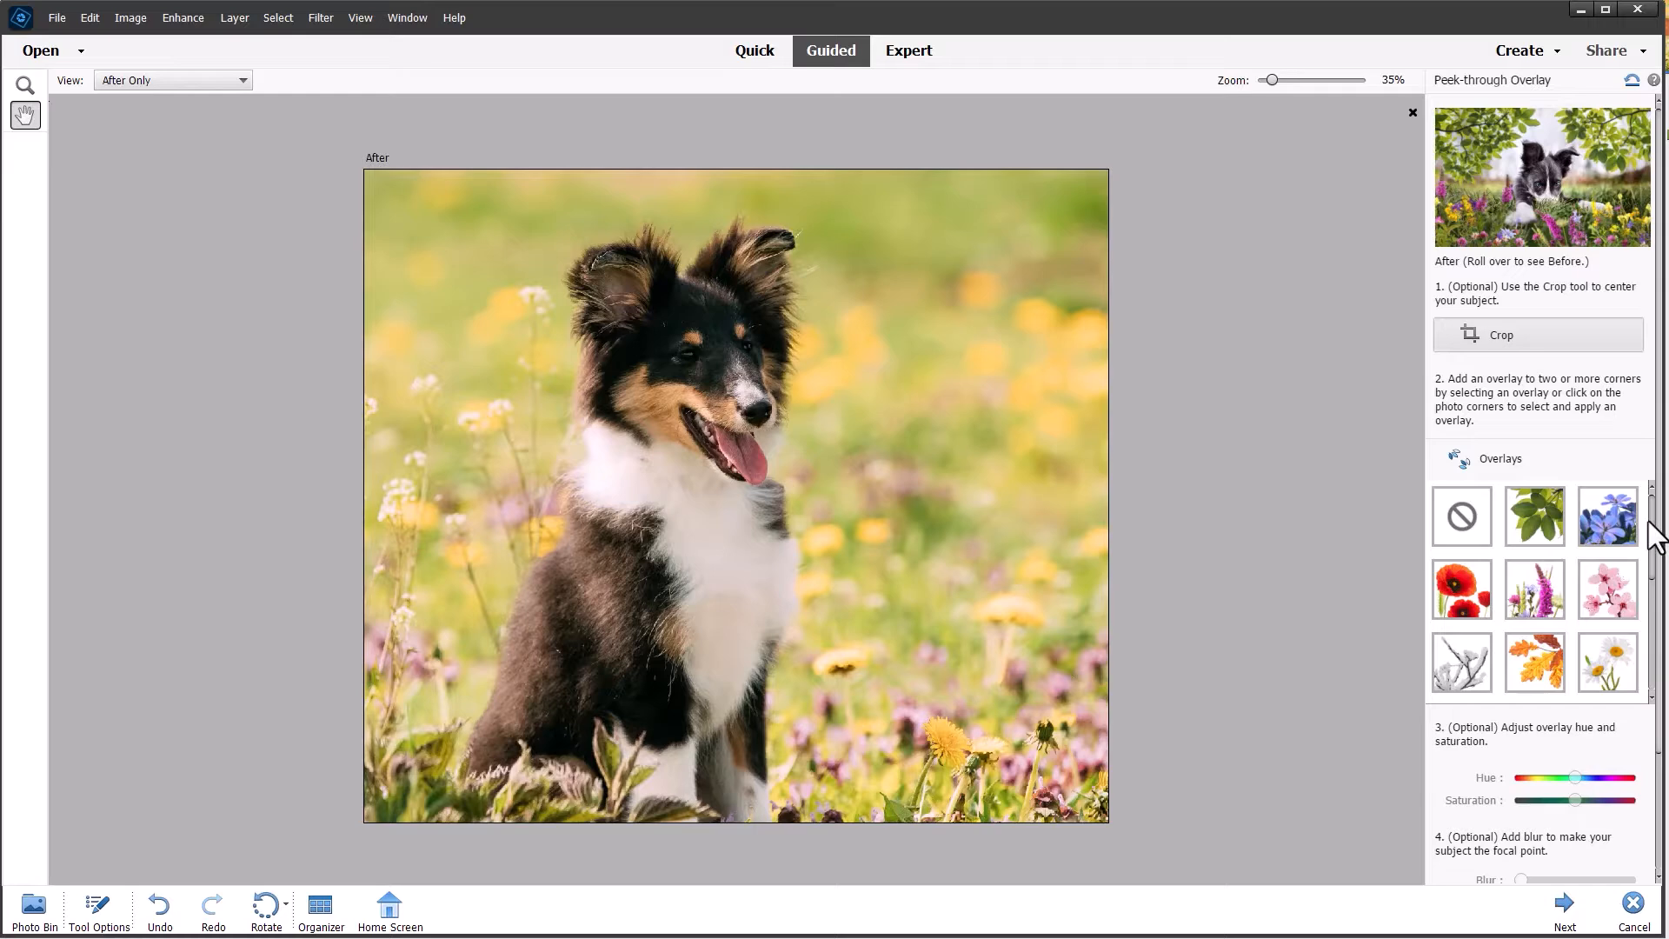
Add both purple wildflower overlays to the lower corners of the cropped dog photo
{"action": "scroll", "coordinate": [1654, 532], "scroll_direction": "down", "scroll_amount": 2}
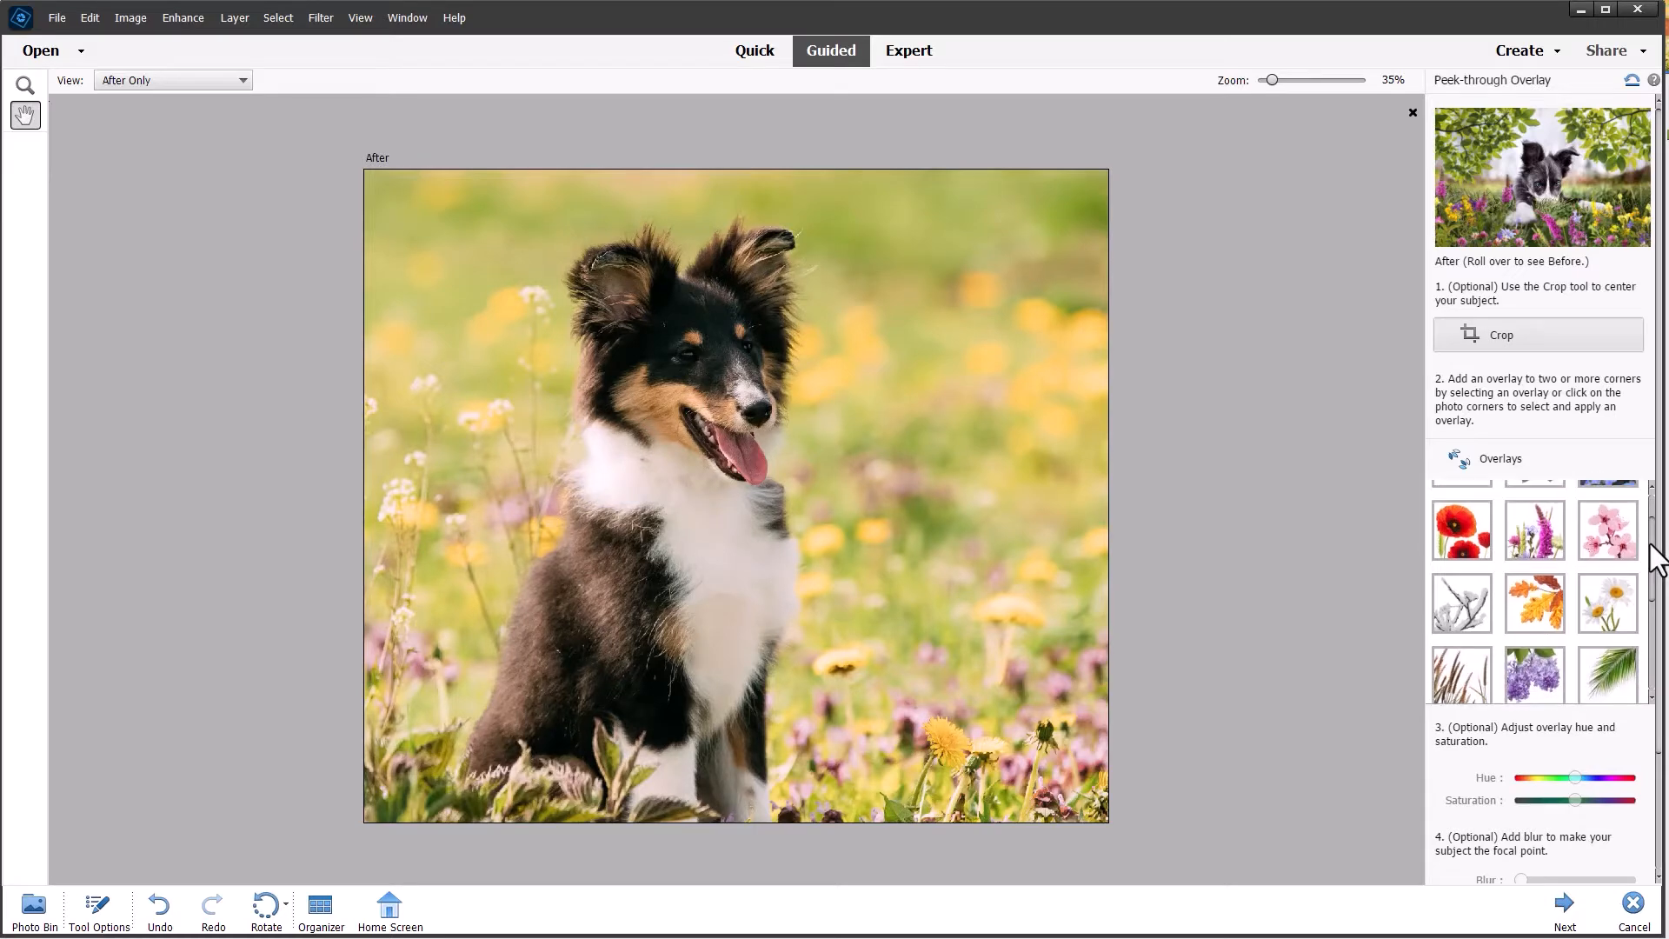
{"action": "left_click", "coordinate": [1536, 528]}
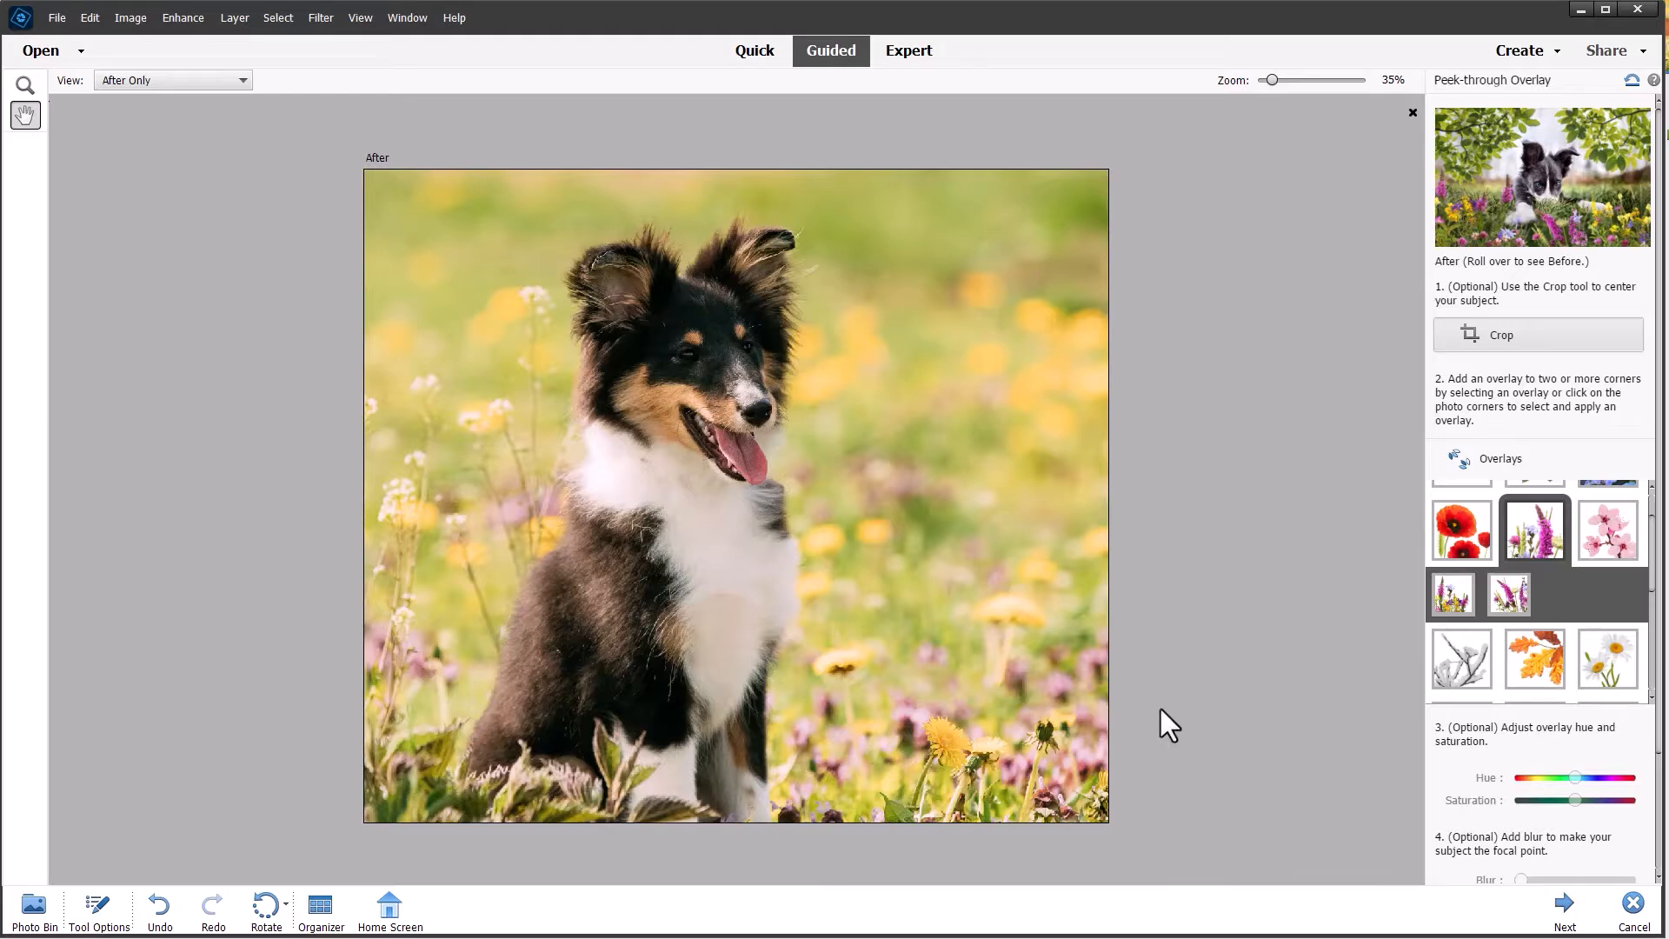
{"action": "left_click", "coordinate": [1459, 597]}
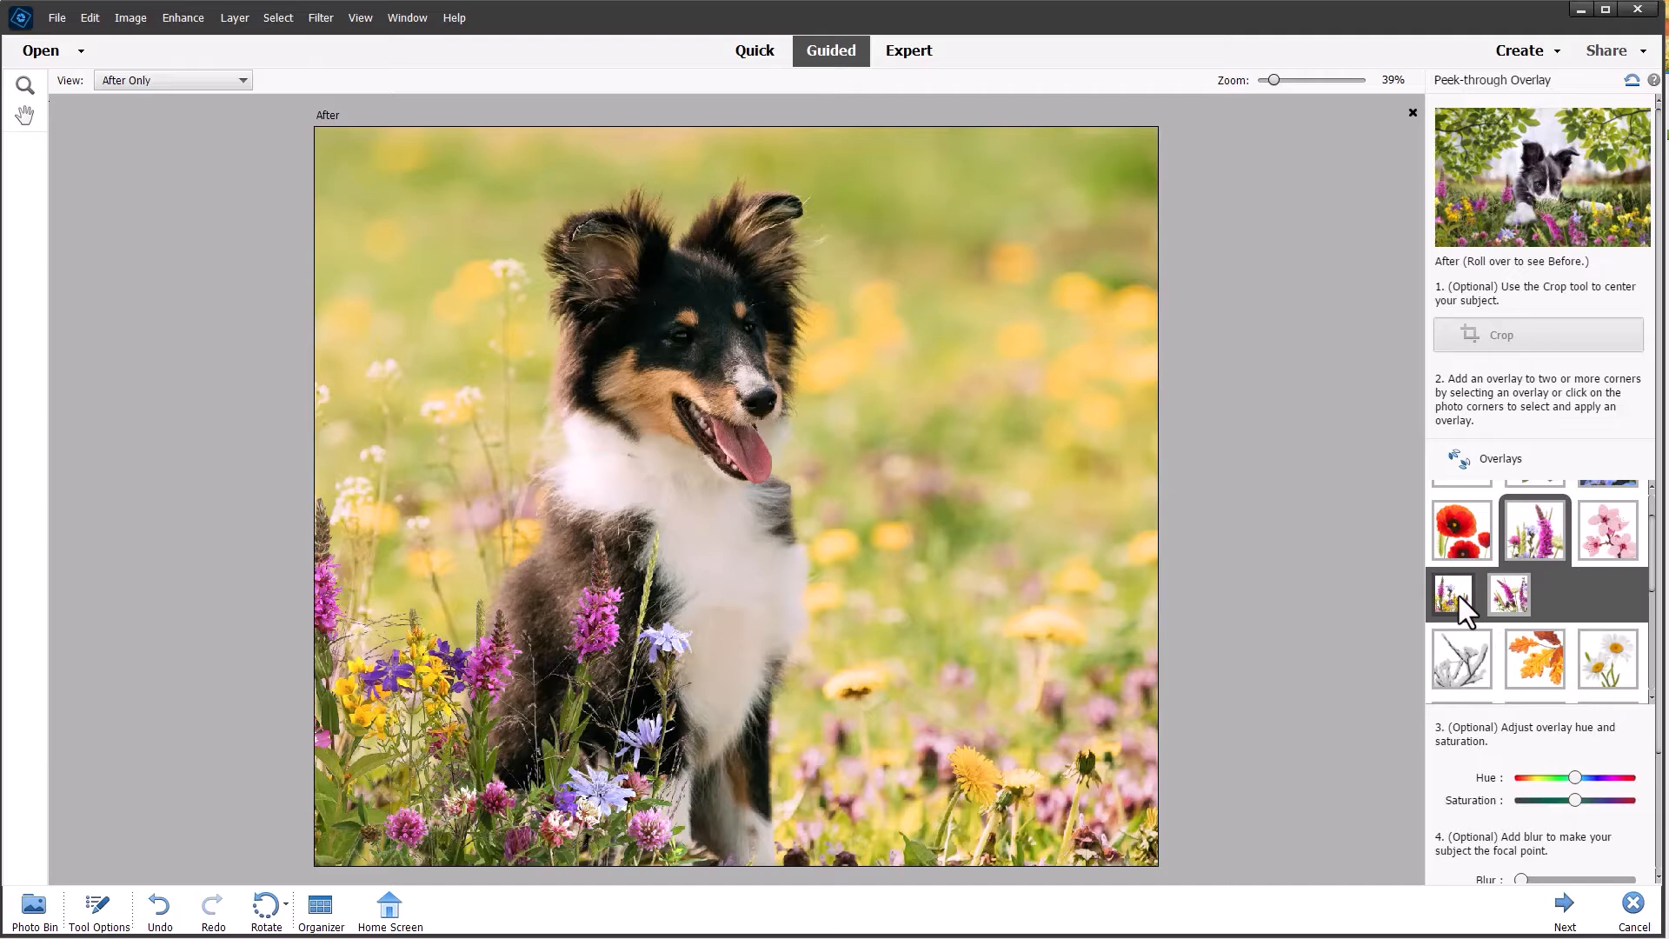
{"action": "left_click", "coordinate": [1506, 598]}
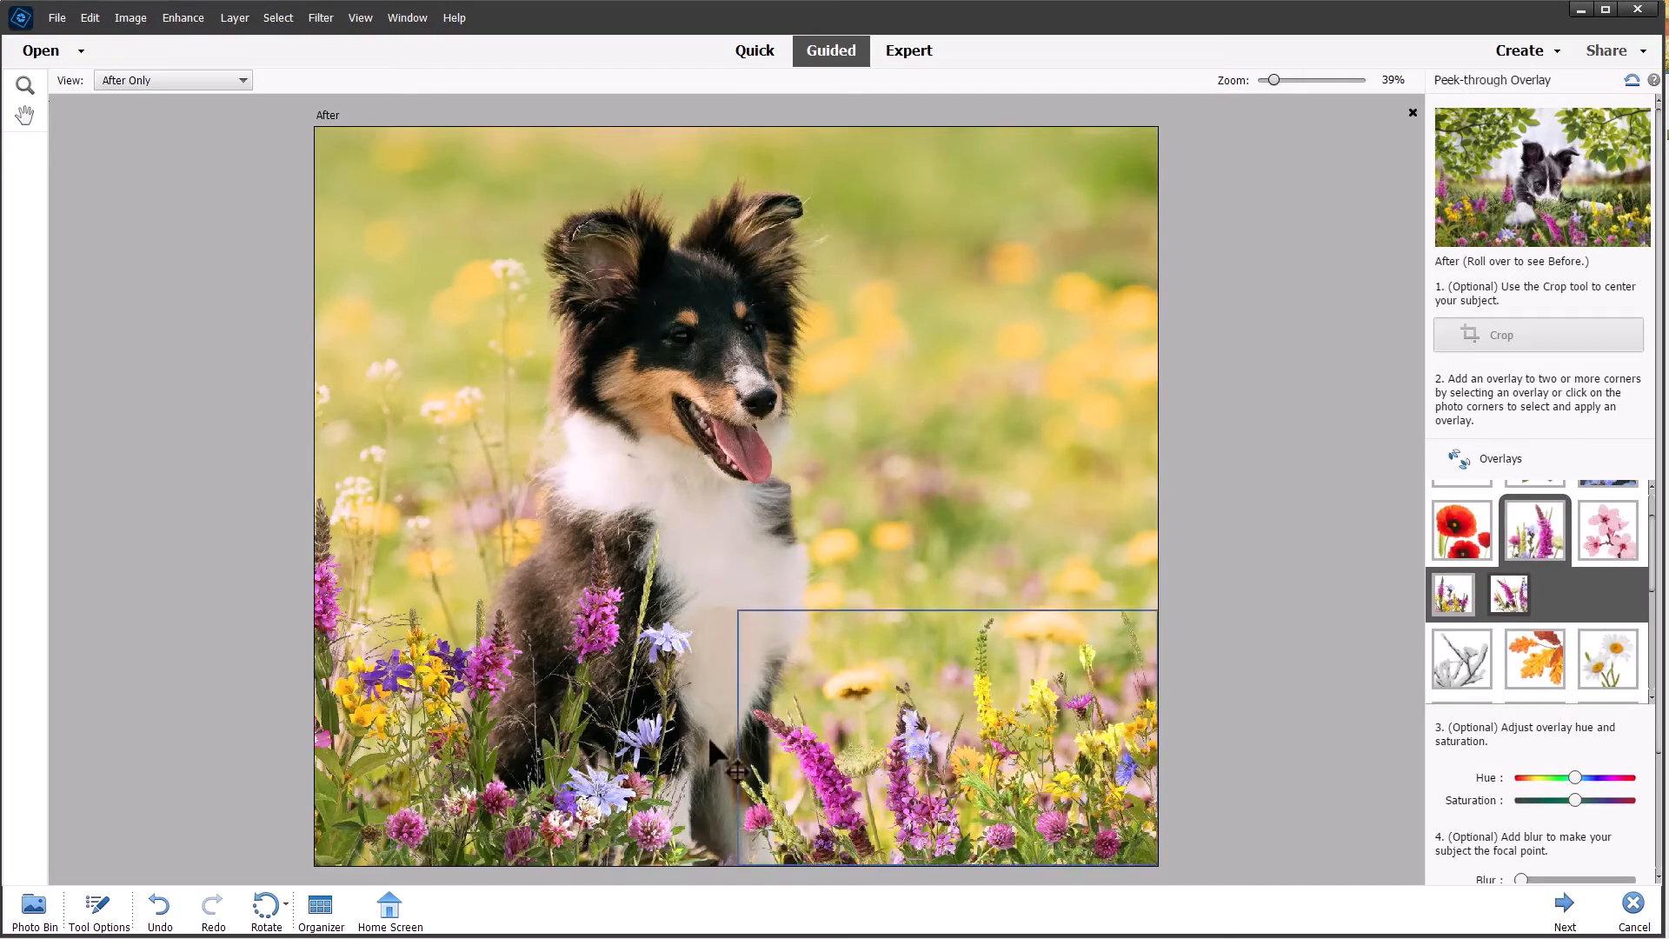
Move the two wildflower overlays outward and down into their corners to uncover the dog, and deselect them
{"action": "left_click_drag", "start_coordinate": [567, 717], "coordinate": [466, 836]}
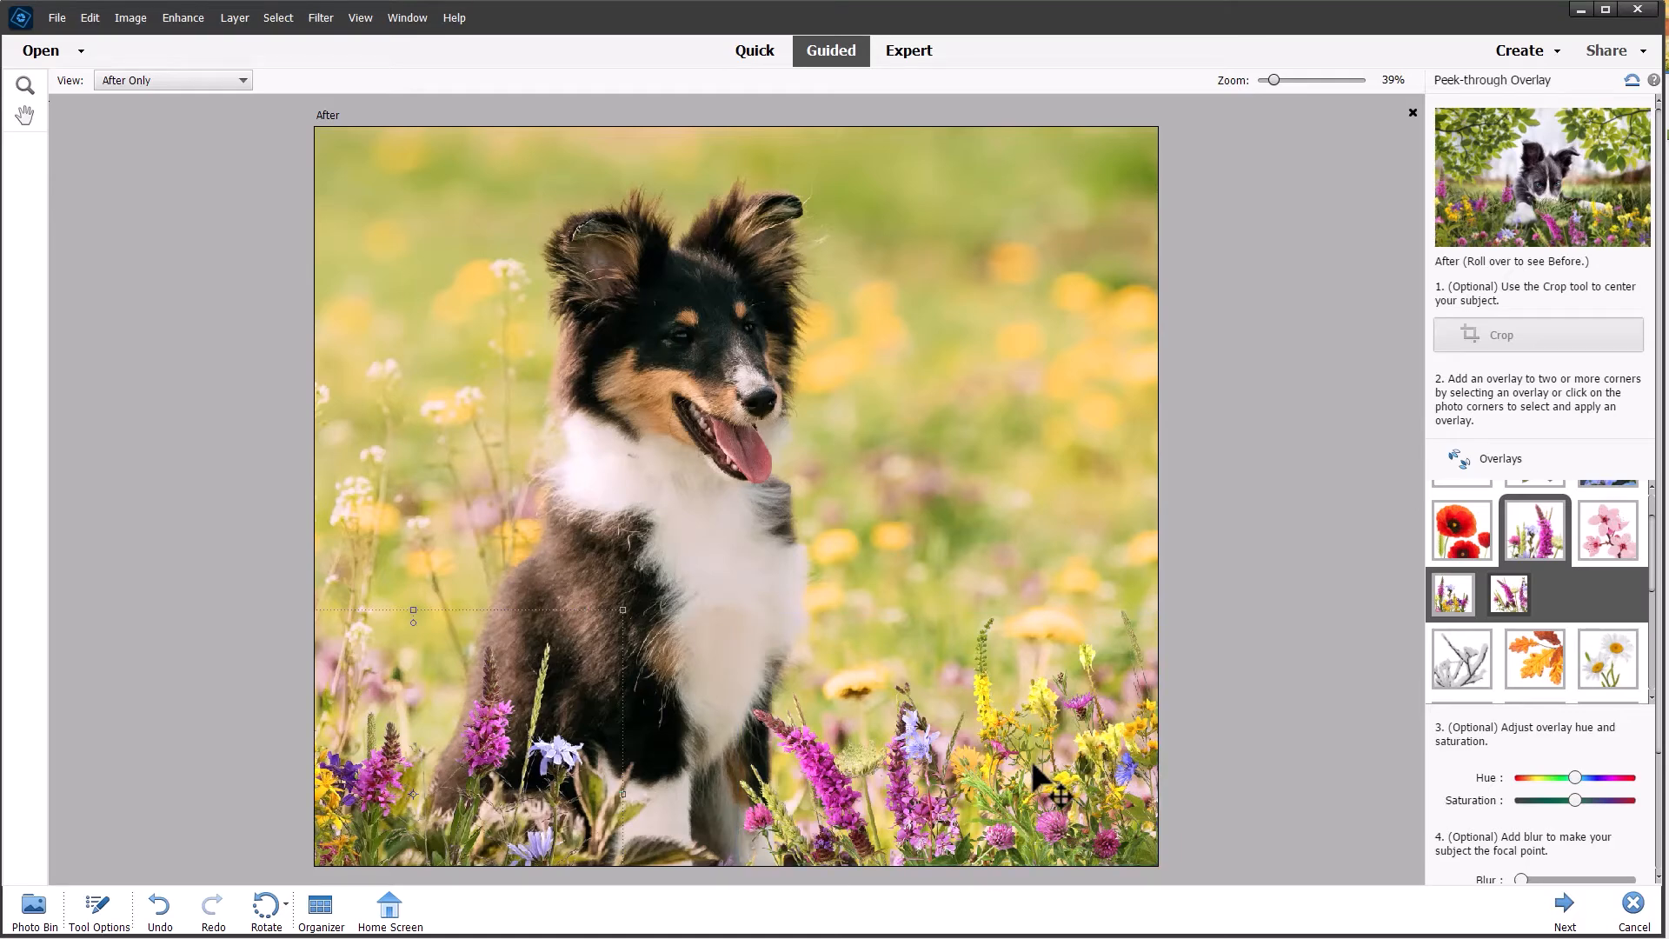
{"action": "left_click_drag", "start_coordinate": [999, 780], "coordinate": [1111, 803]}
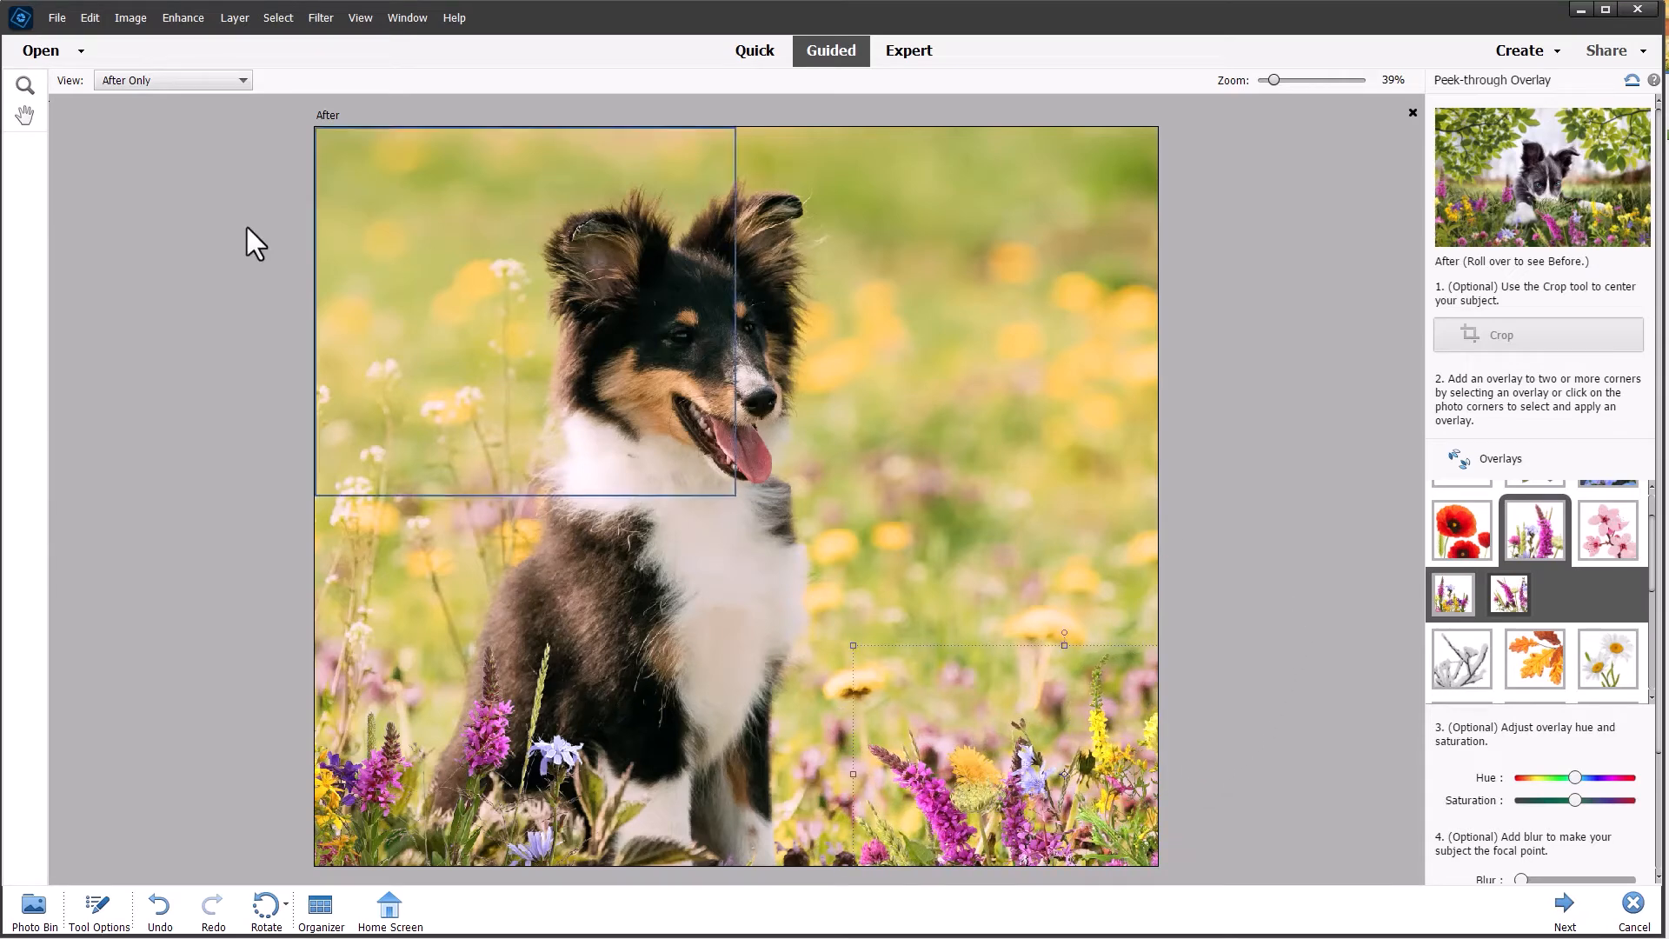
{"action": "left_click", "coordinate": [25, 117]}
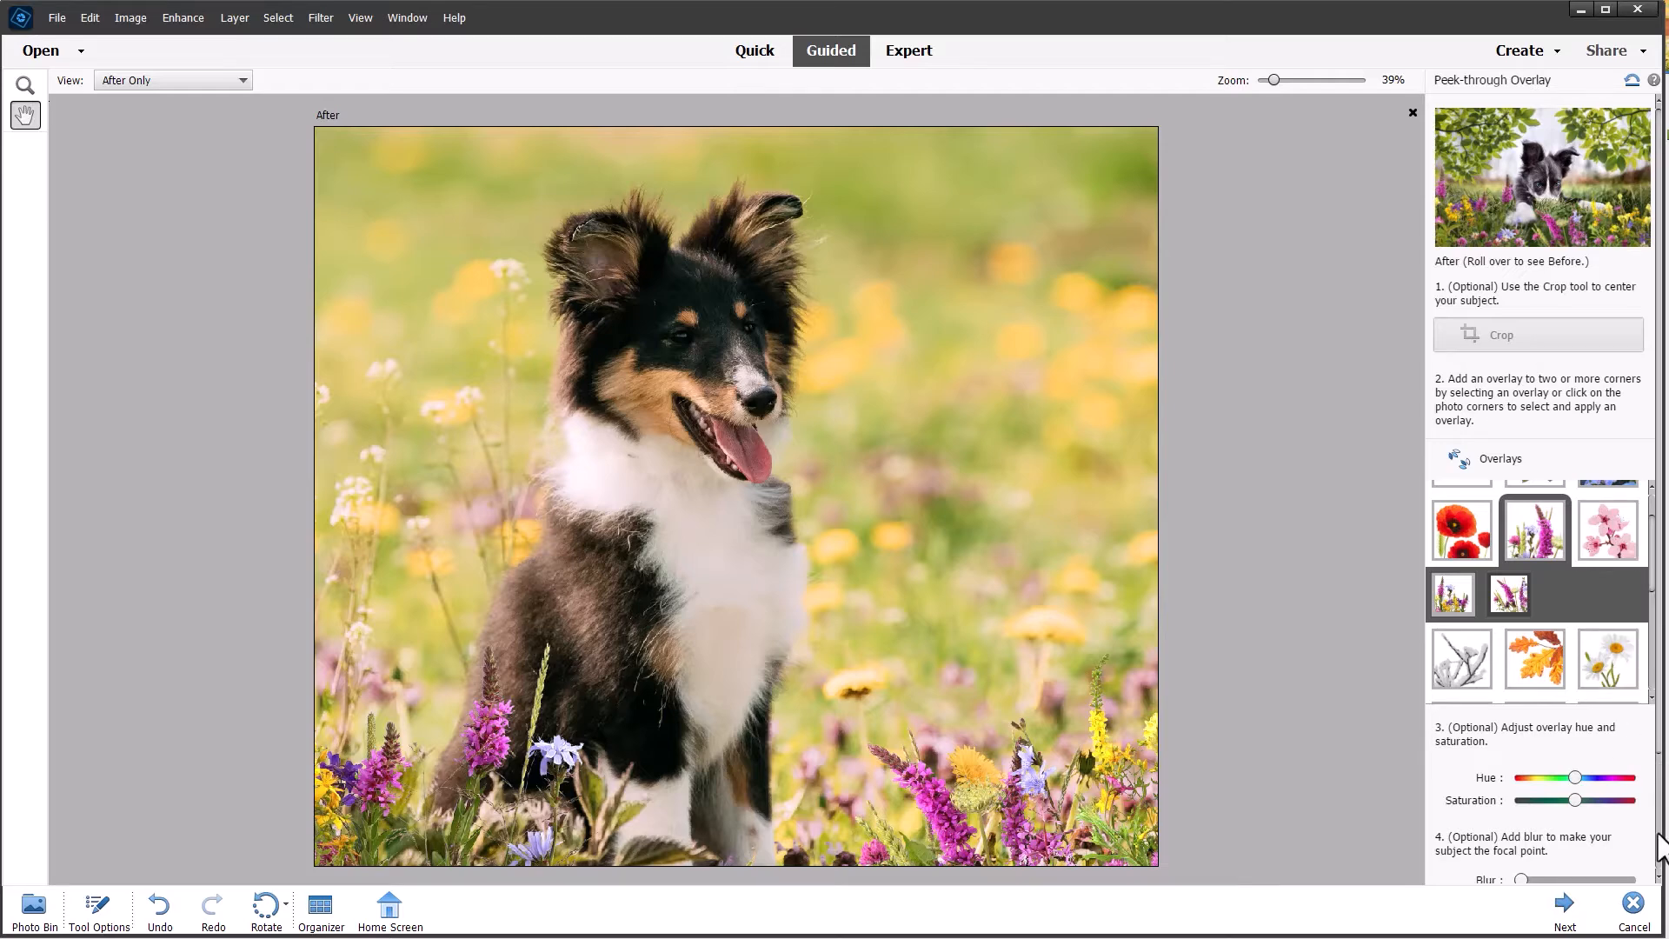
Apply a vignette to the dog photo and reduce its opacity to about half
{"action": "scroll", "coordinate": [1661, 860], "scroll_direction": "down", "scroll_amount": 2}
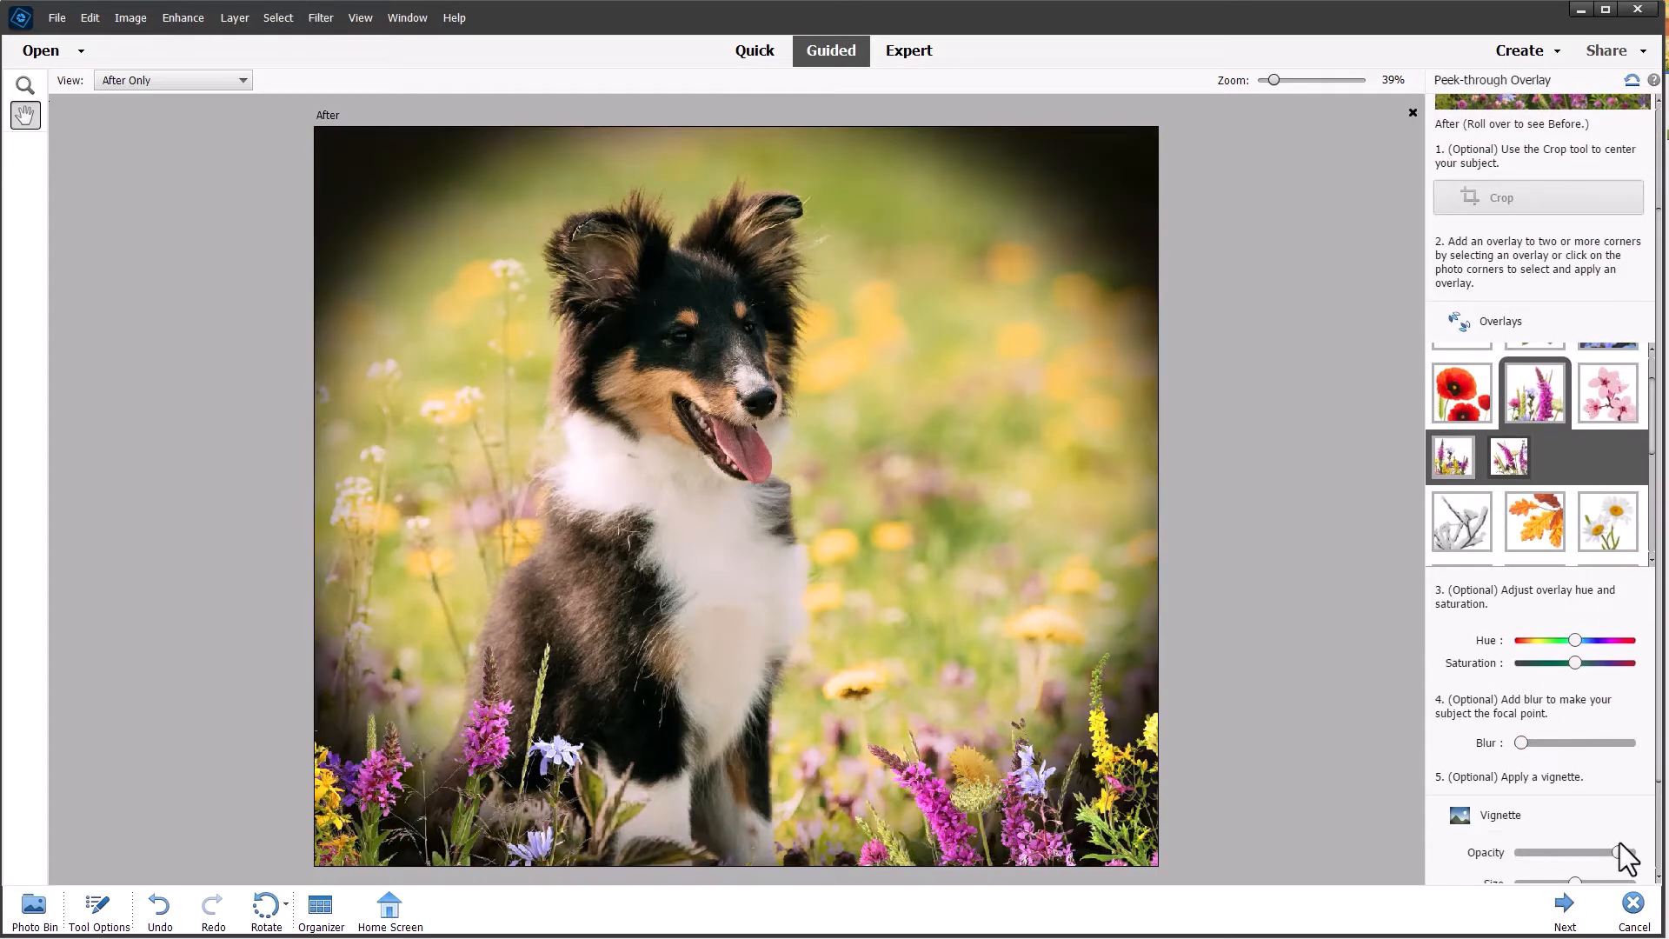
{"action": "left_click_drag", "start_coordinate": [1616, 852], "coordinate": [1573, 863]}
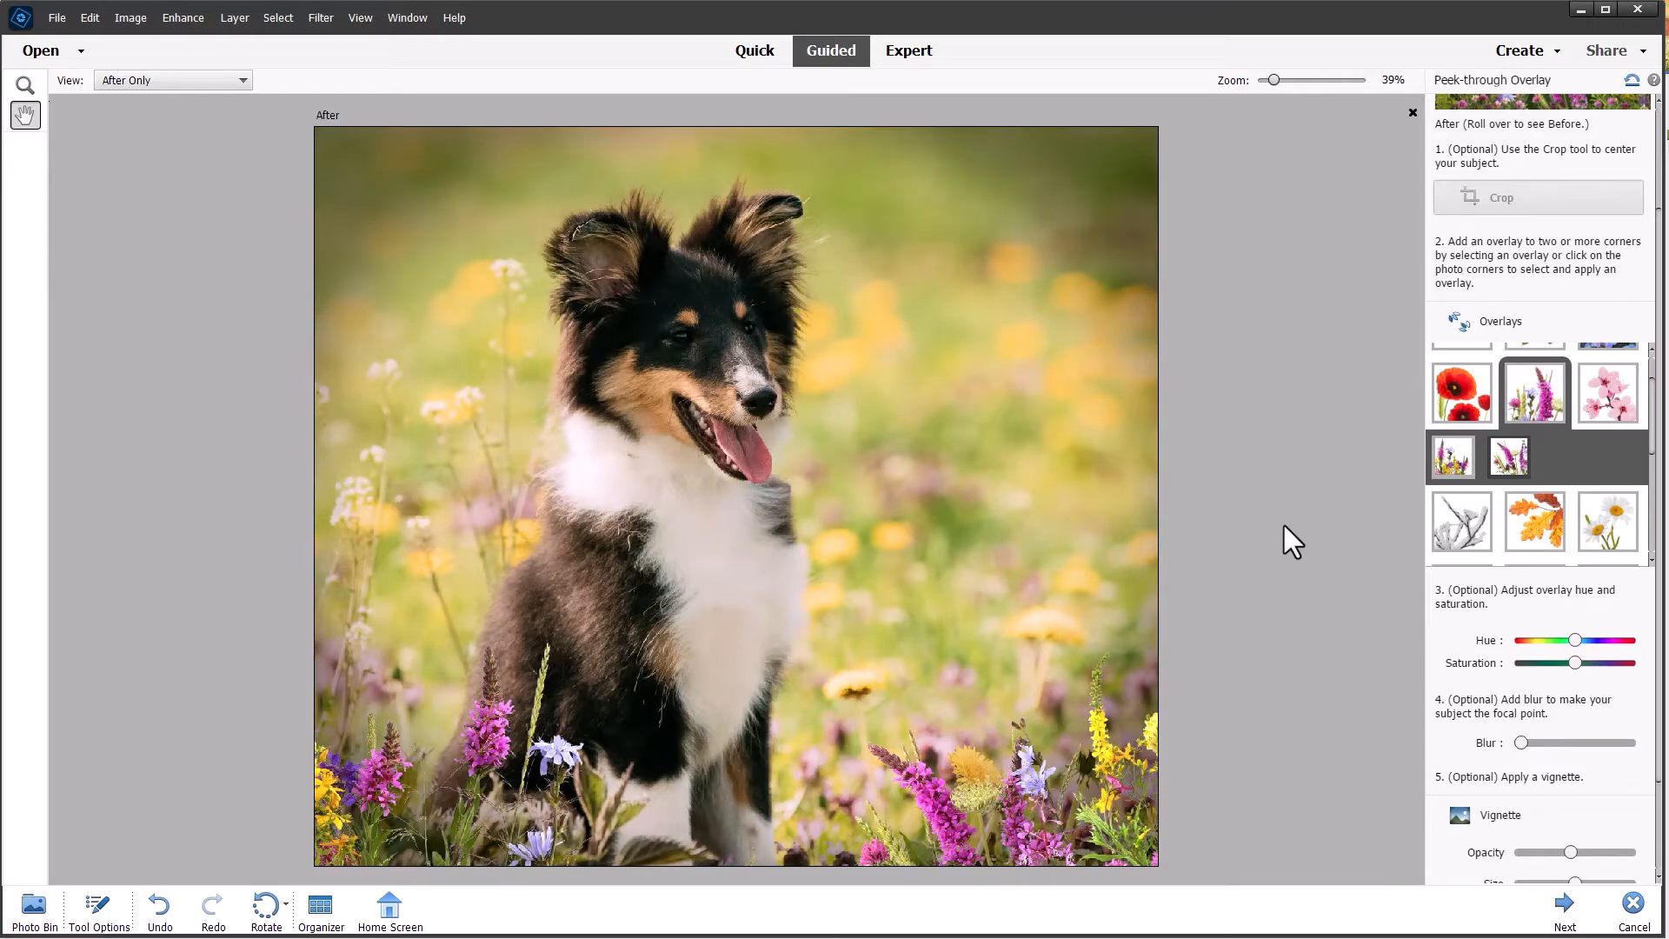
Finish the dog photo's guided edit and add both dry grass overlays to the lower corners of the canyon rider photo
{"action": "left_click", "coordinate": [1564, 909]}
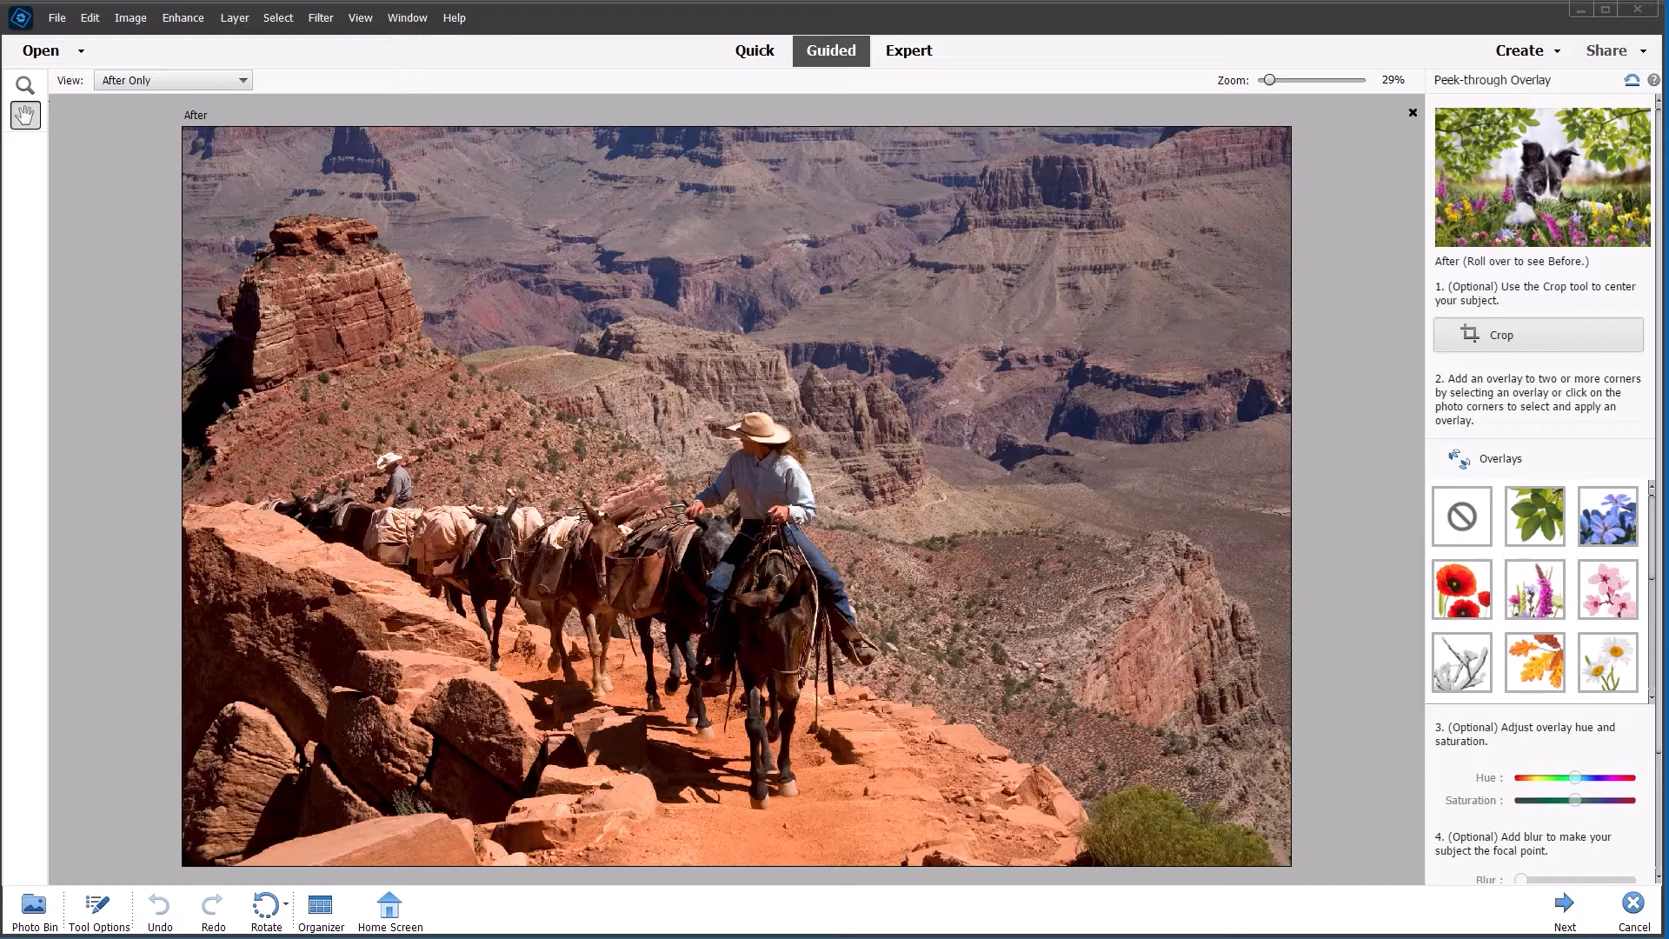
{"action": "scroll", "coordinate": [1536, 591], "scroll_direction": "down", "scroll_amount": 3}
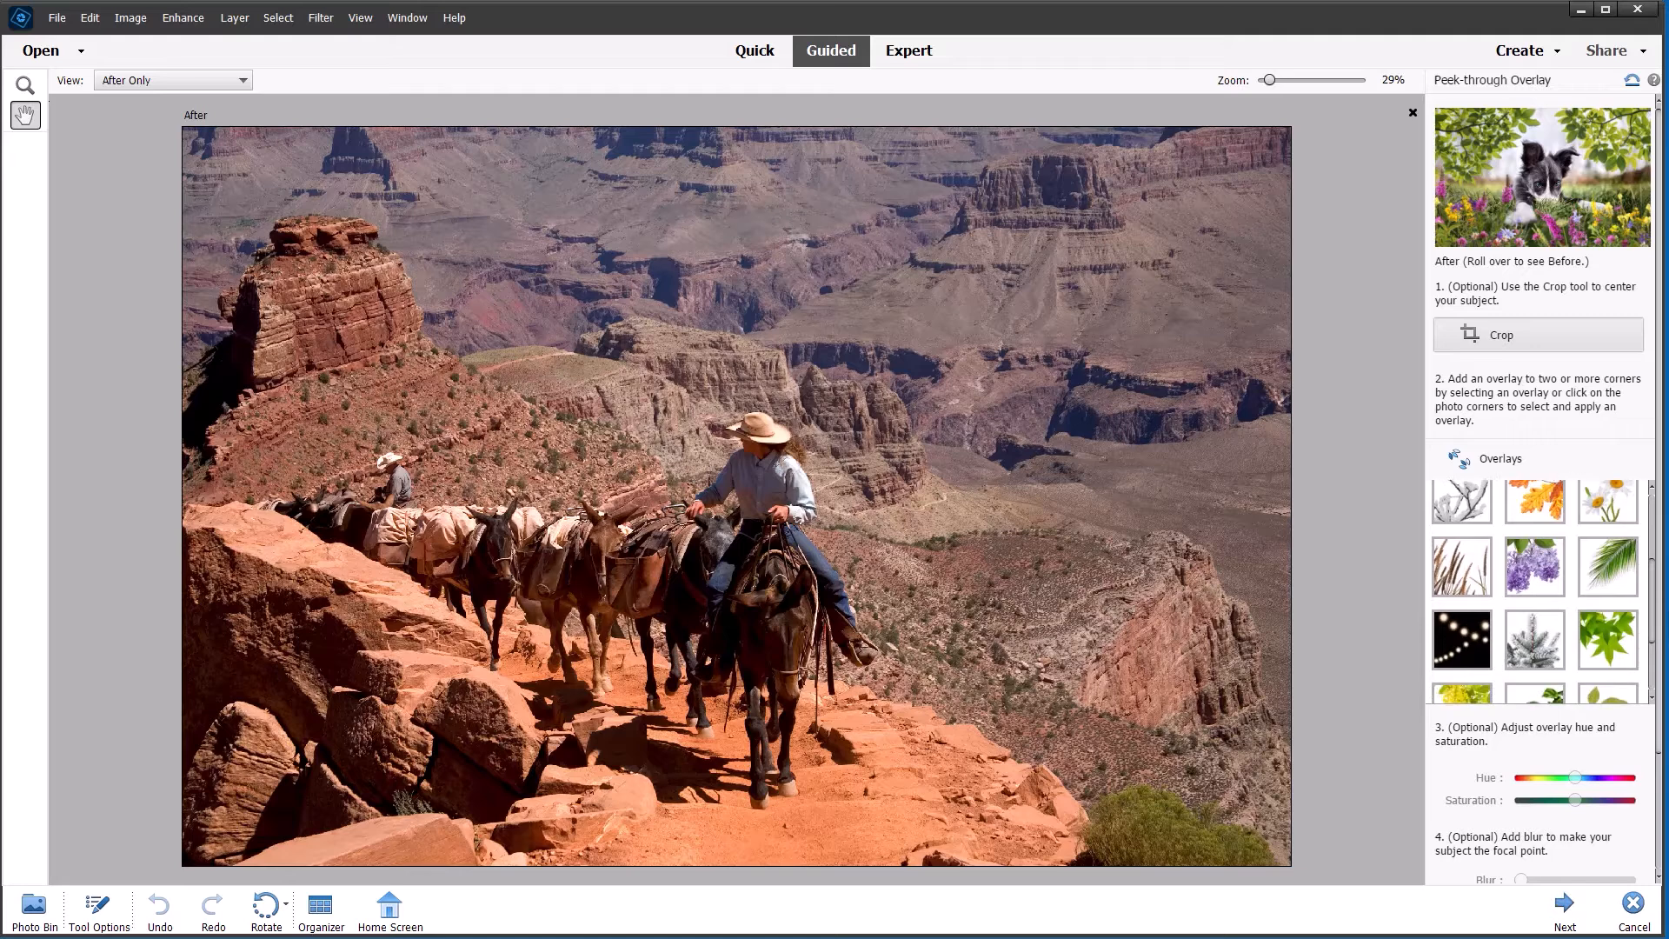
{"action": "left_click", "coordinate": [1459, 566]}
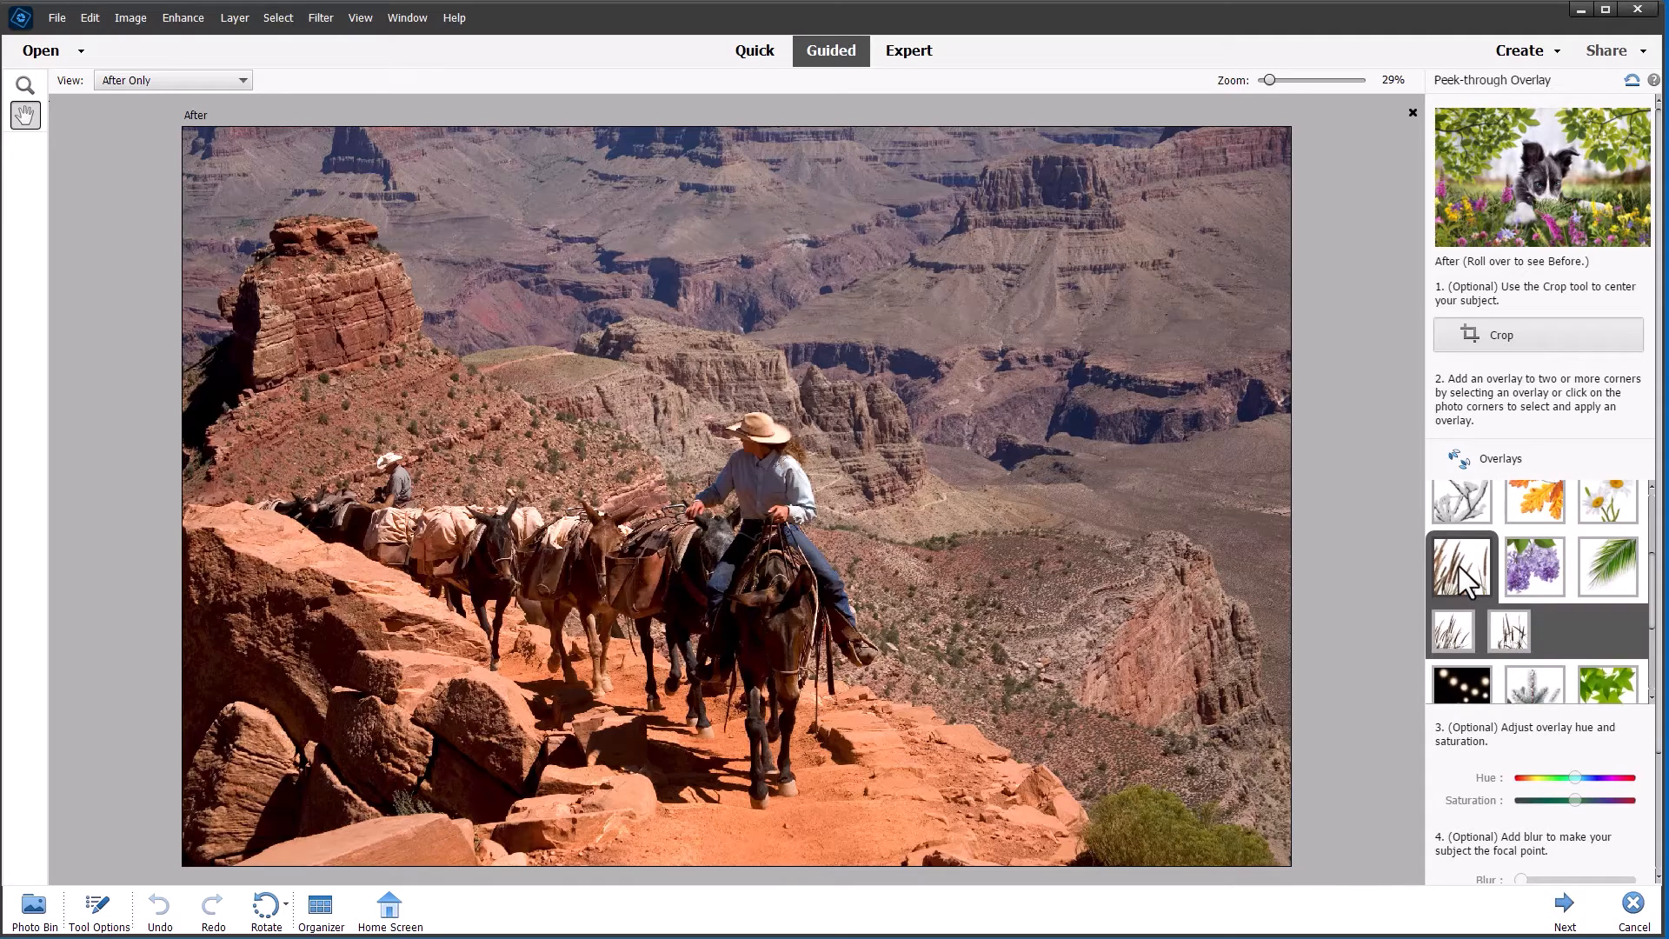
{"action": "left_click", "coordinate": [1464, 639]}
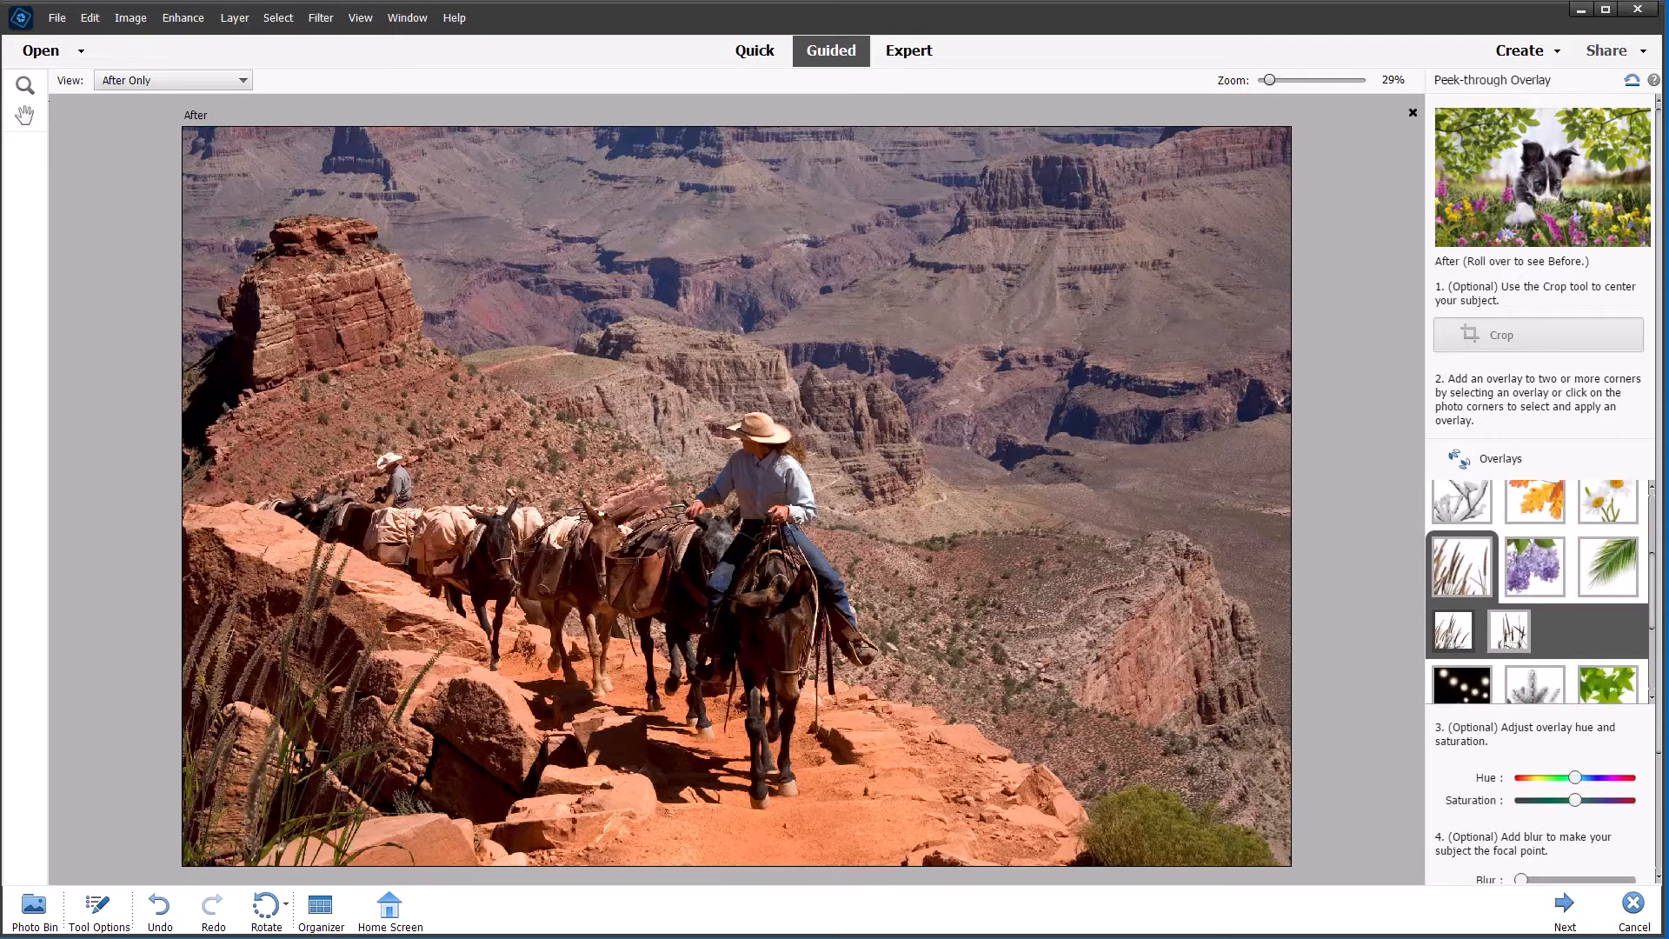
{"action": "left_click", "coordinate": [1509, 633]}
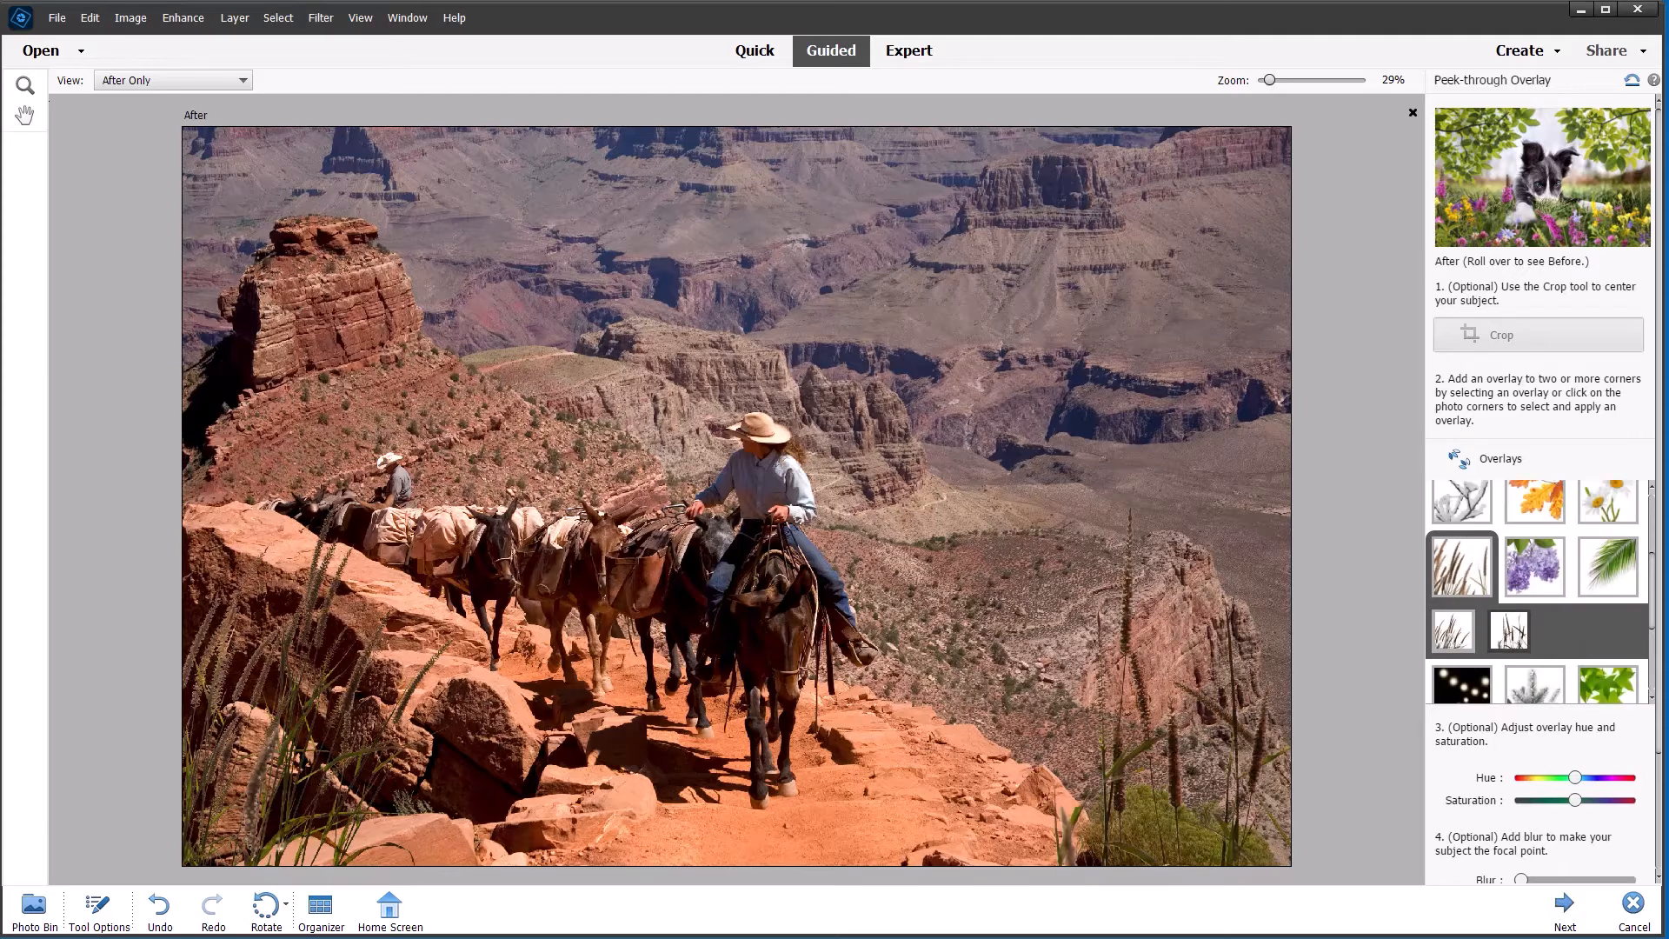
Move the lower-right grass overlay beside the lower-left one, shrink it, commit the transformation, and deselect it
{"action": "left_click", "coordinate": [1169, 707]}
{"action": "left_click_drag", "start_coordinate": [1148, 752], "coordinate": [388, 796]}
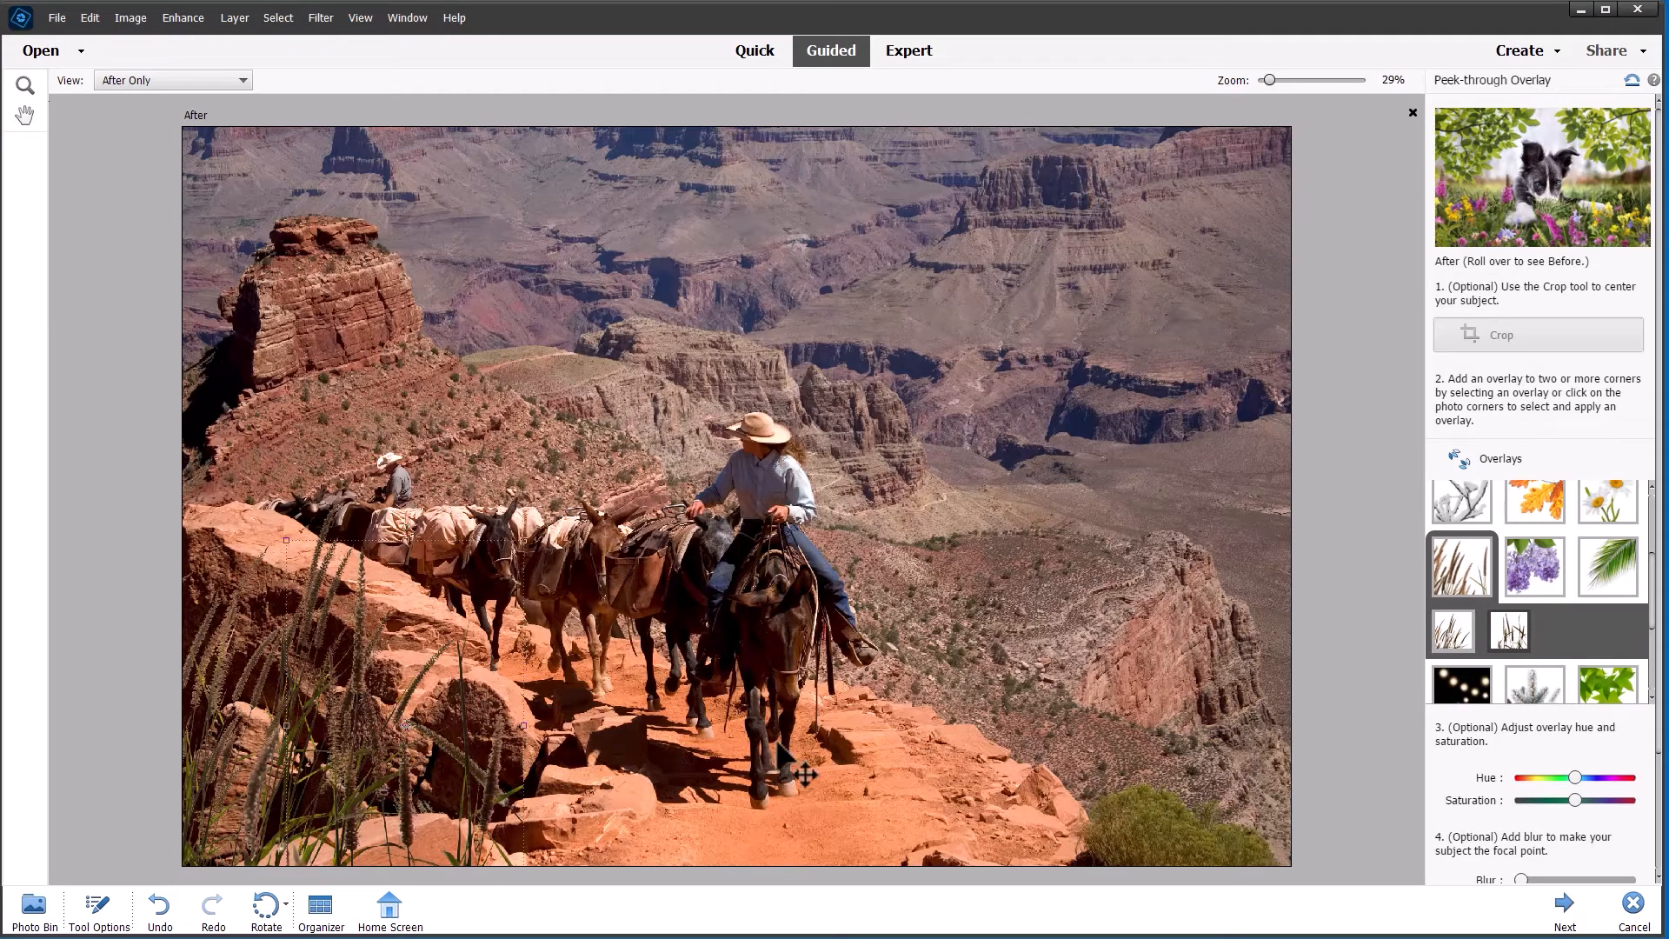
{"action": "left_click_drag", "start_coordinate": [524, 540], "coordinate": [465, 634]}
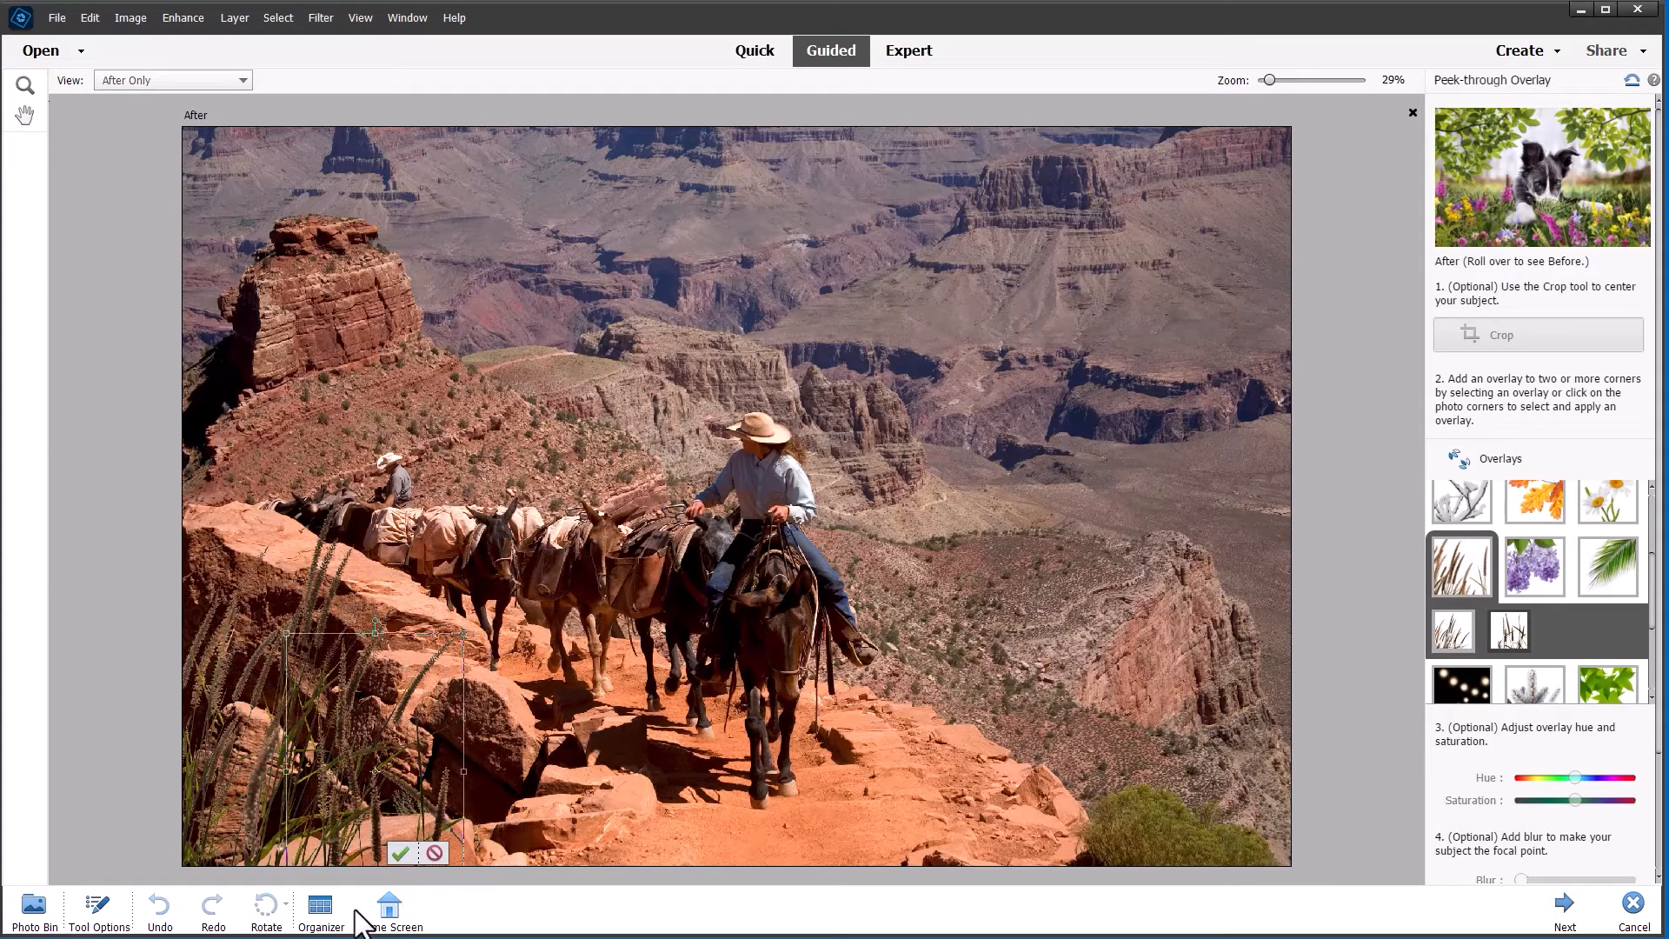
{"action": "left_click", "coordinate": [403, 855]}
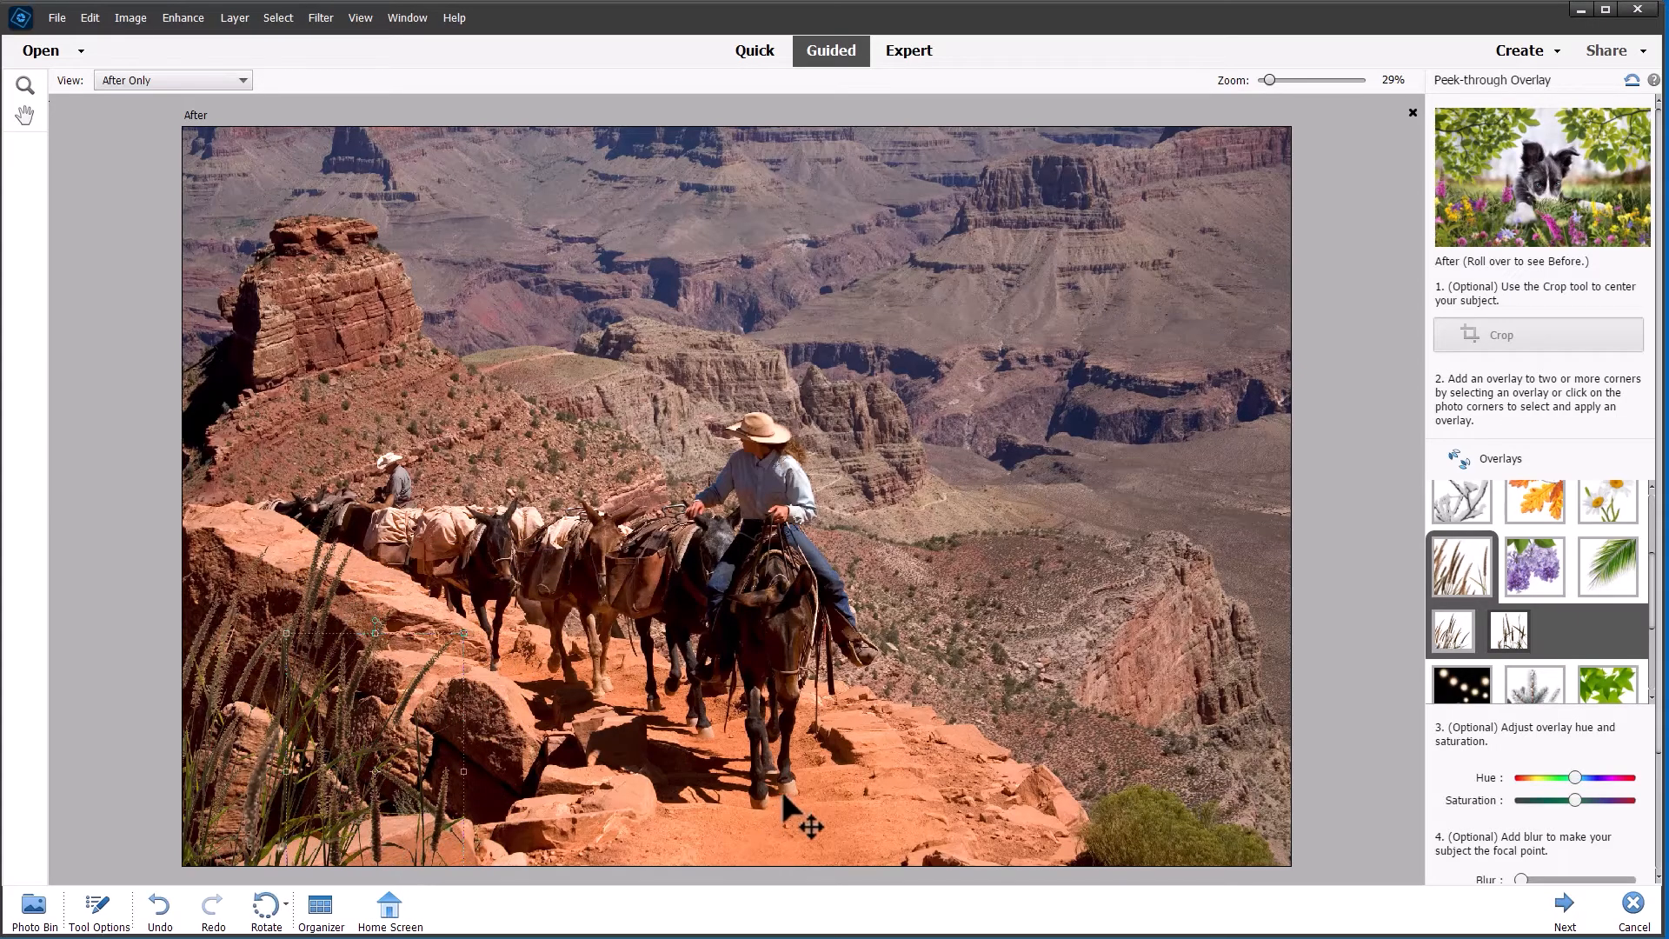
{"action": "left_click", "coordinate": [24, 116]}
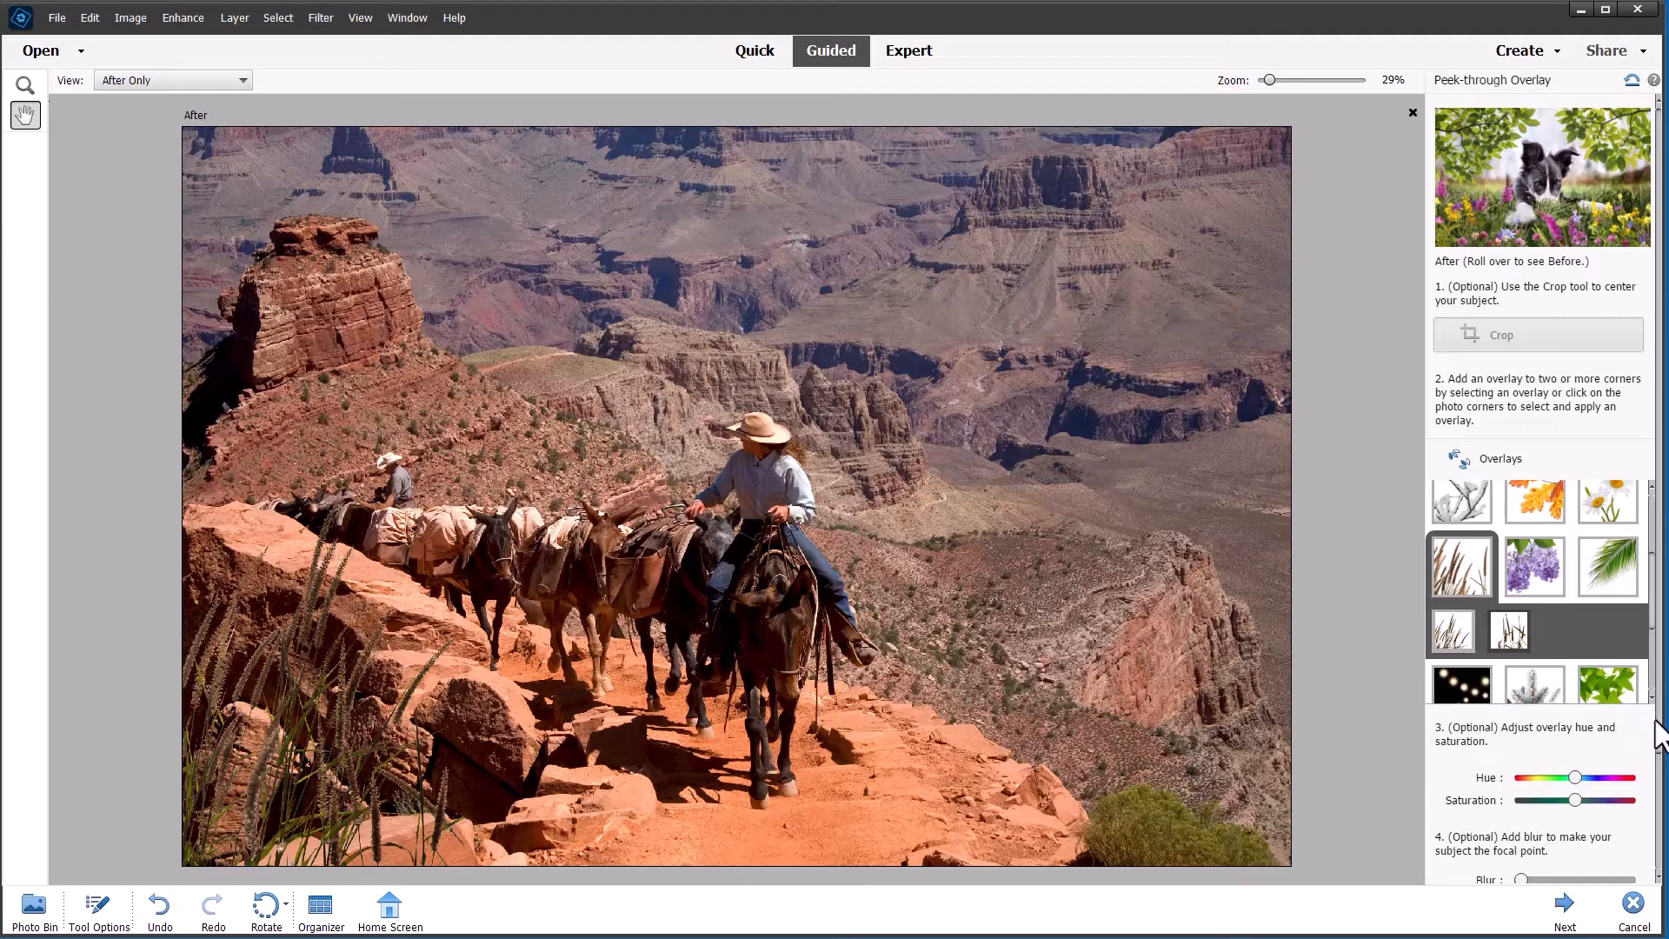
Apply a slight blur to the canyon photo and complete its guided edit
{"action": "scroll", "coordinate": [1660, 737], "scroll_direction": "down", "scroll_amount": 1}
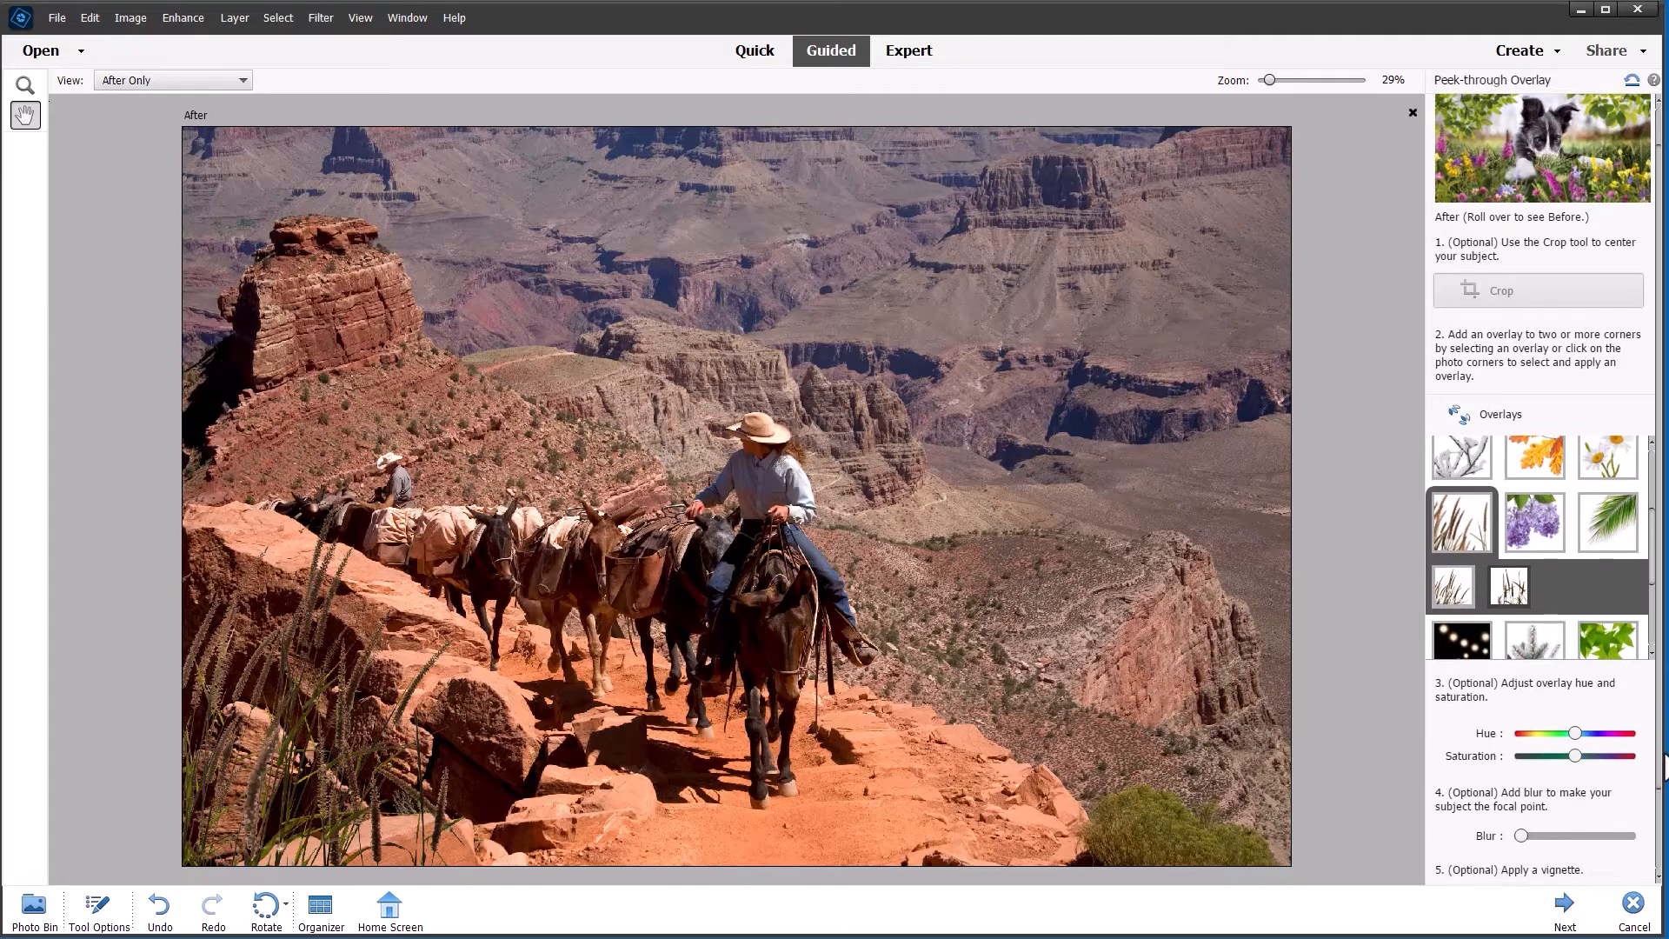
{"action": "left_click", "coordinate": [1522, 836]}
{"action": "left_click_drag", "start_coordinate": [1535, 836], "coordinate": [1534, 836]}
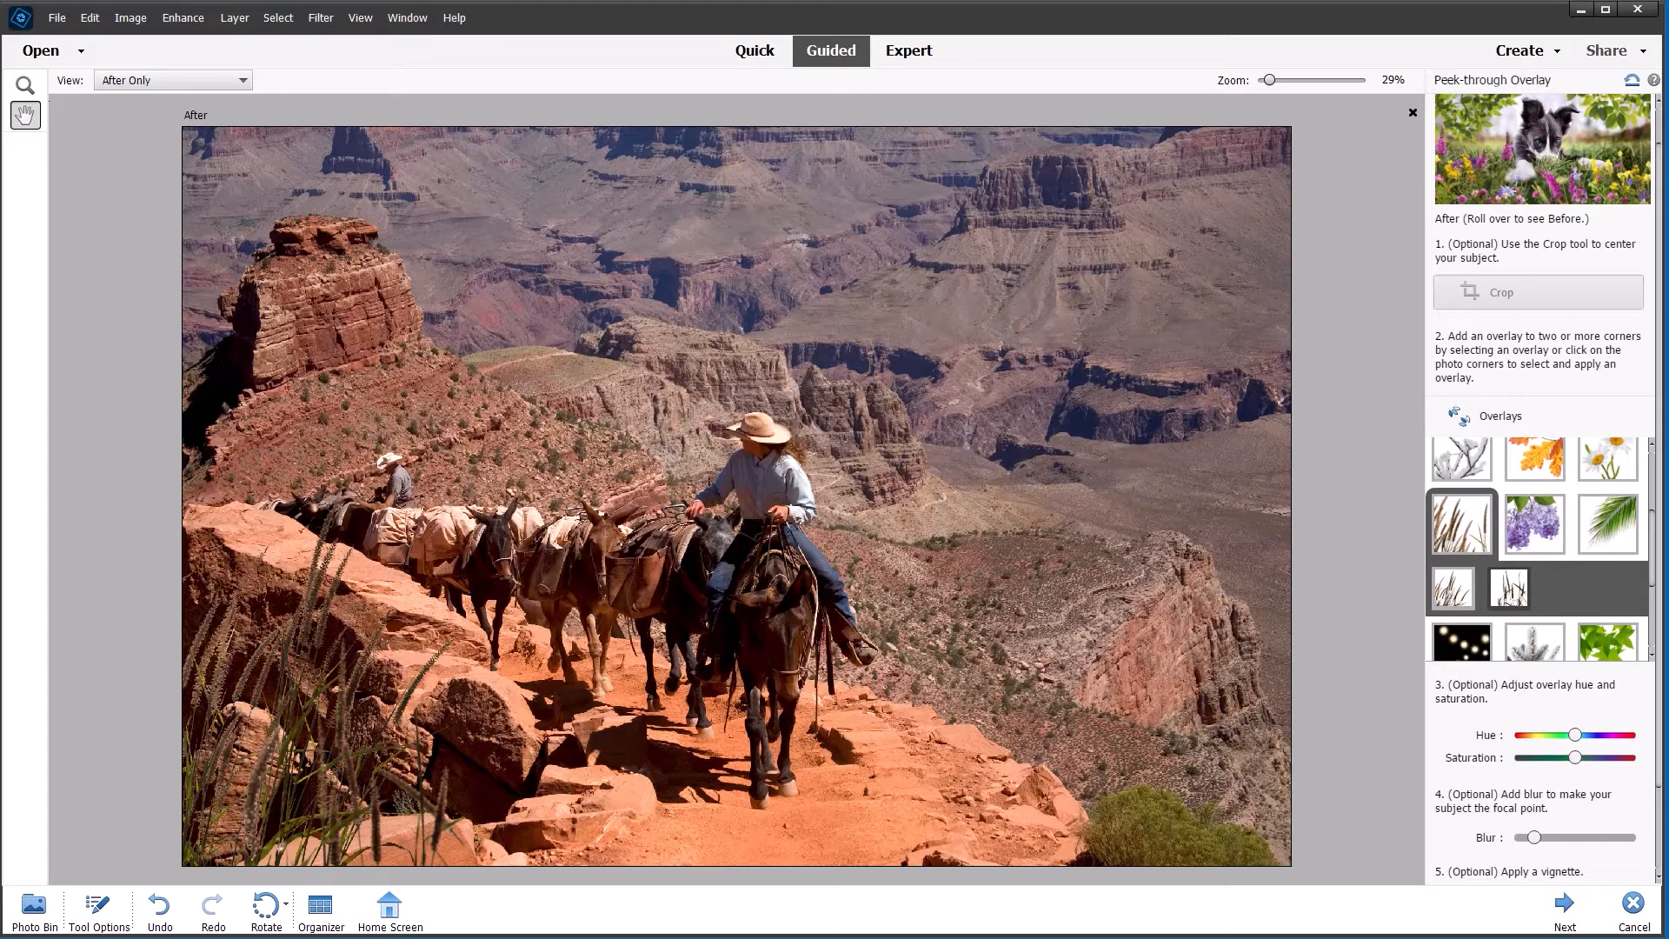
{"action": "left_click", "coordinate": [1562, 903]}
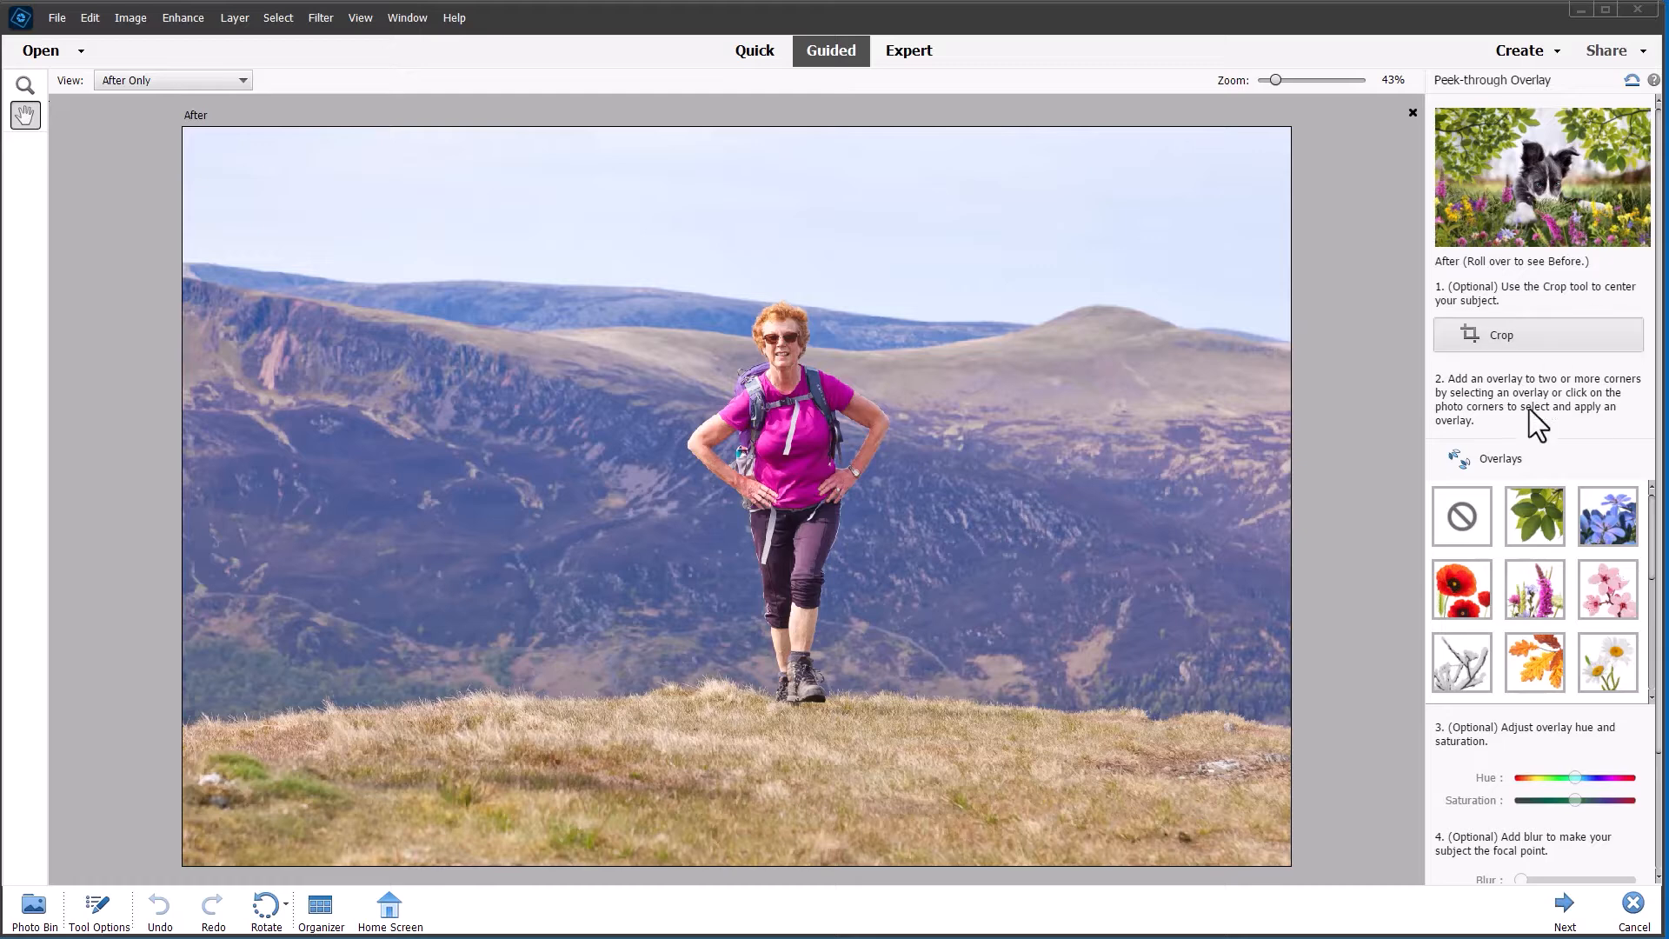
Add the first green leaf overlay to the hiker photo's upper-left corner, rotate it about 1.7°, shrink it, and apply the transformation
{"action": "left_click", "coordinate": [1531, 498]}
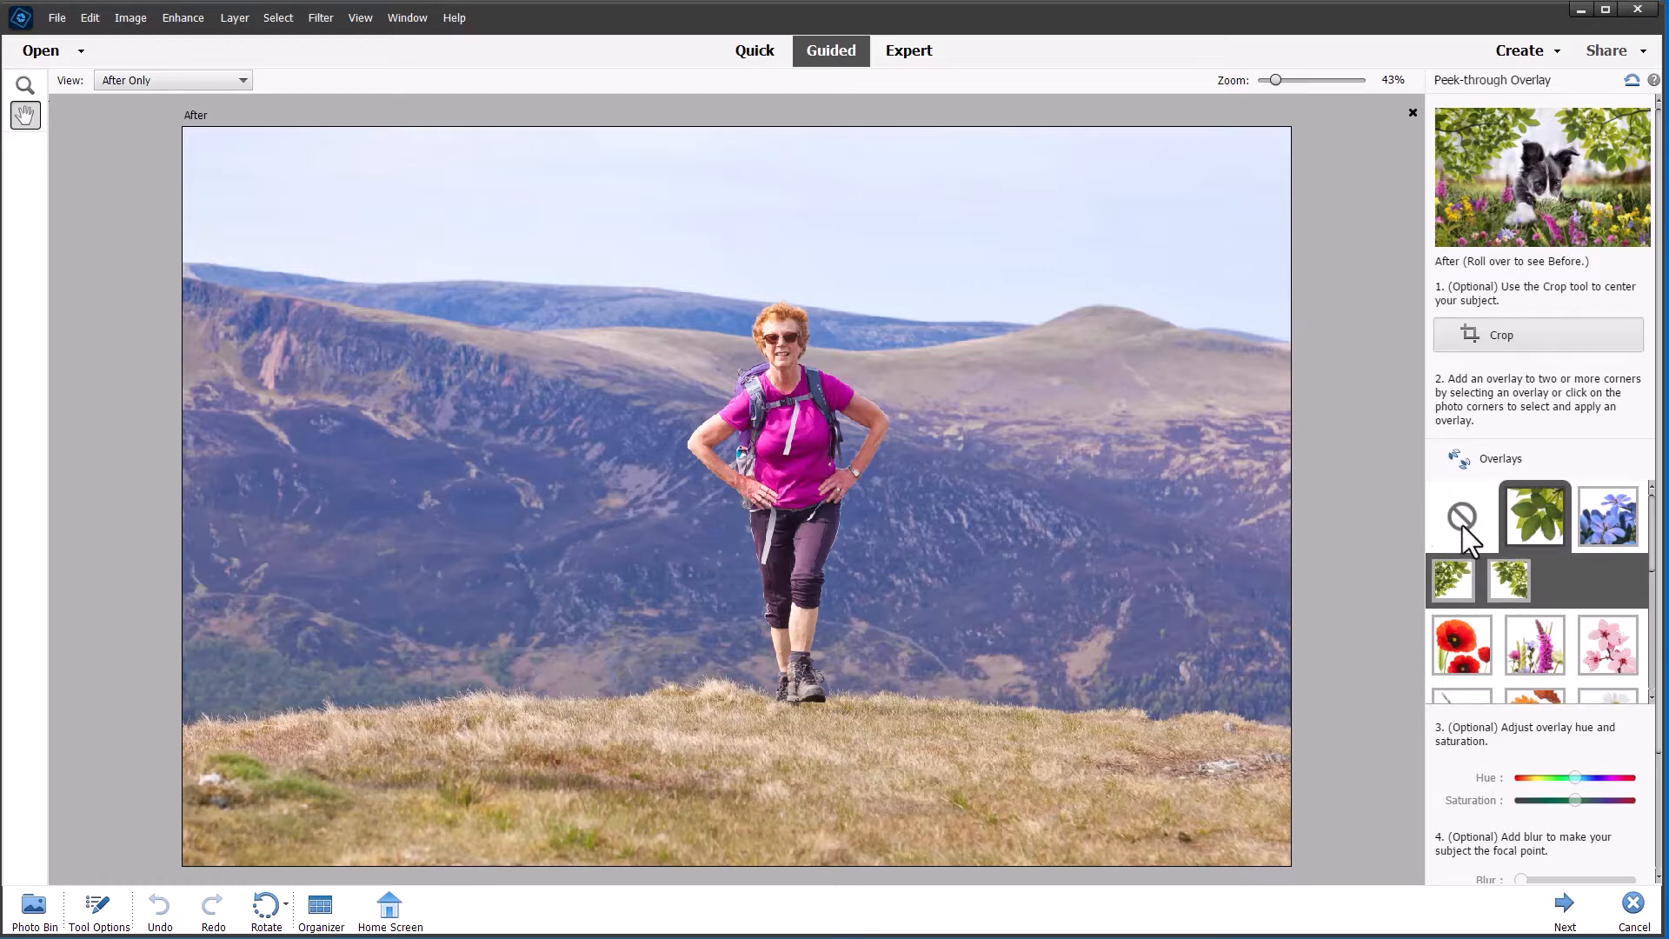
{"action": "left_click", "coordinate": [1452, 576]}
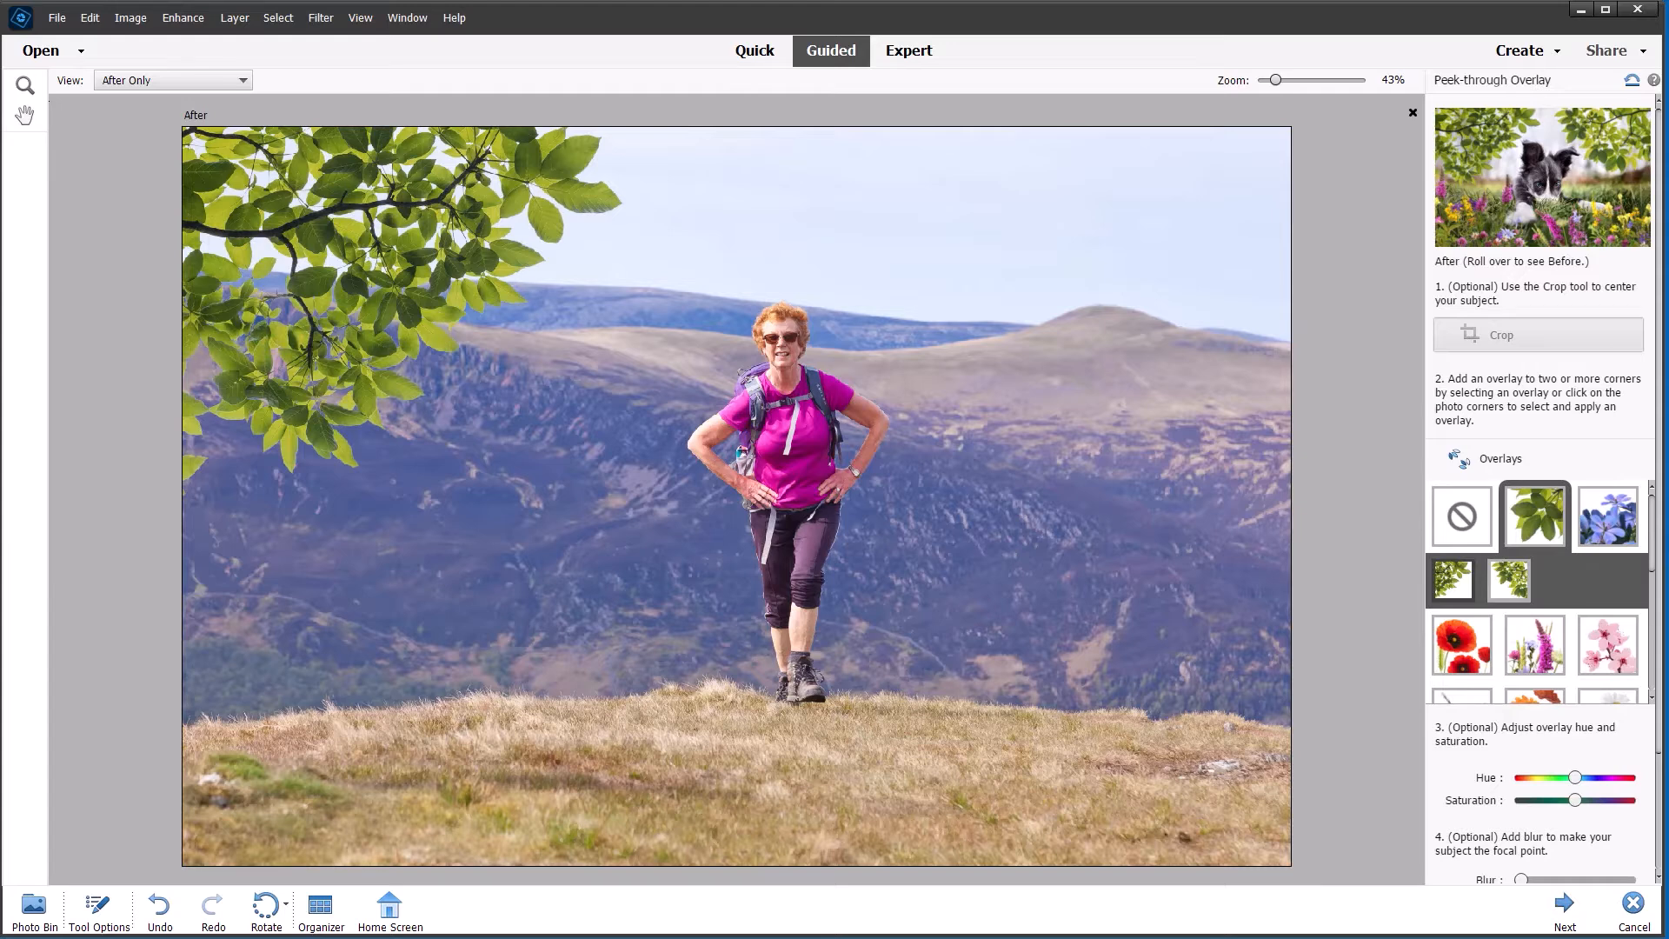
{"action": "left_click", "coordinate": [317, 245]}
{"action": "left_click_drag", "start_coordinate": [631, 496], "coordinate": [474, 377]}
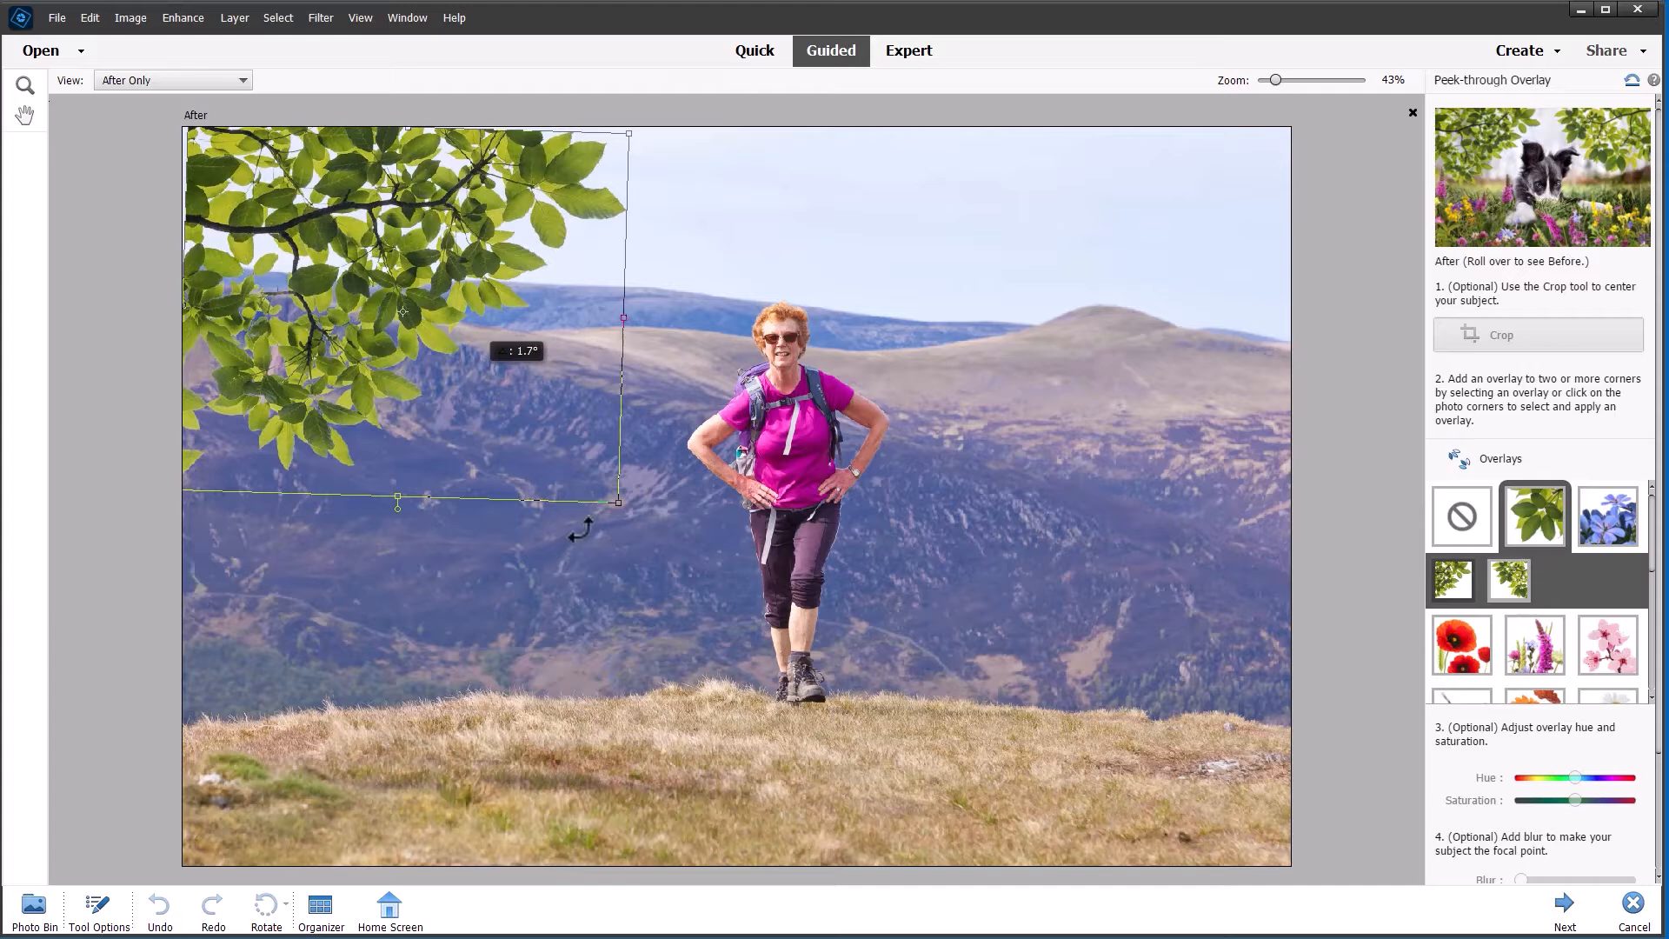
{"action": "left_click_drag", "start_coordinate": [618, 503], "coordinate": [536, 430]}
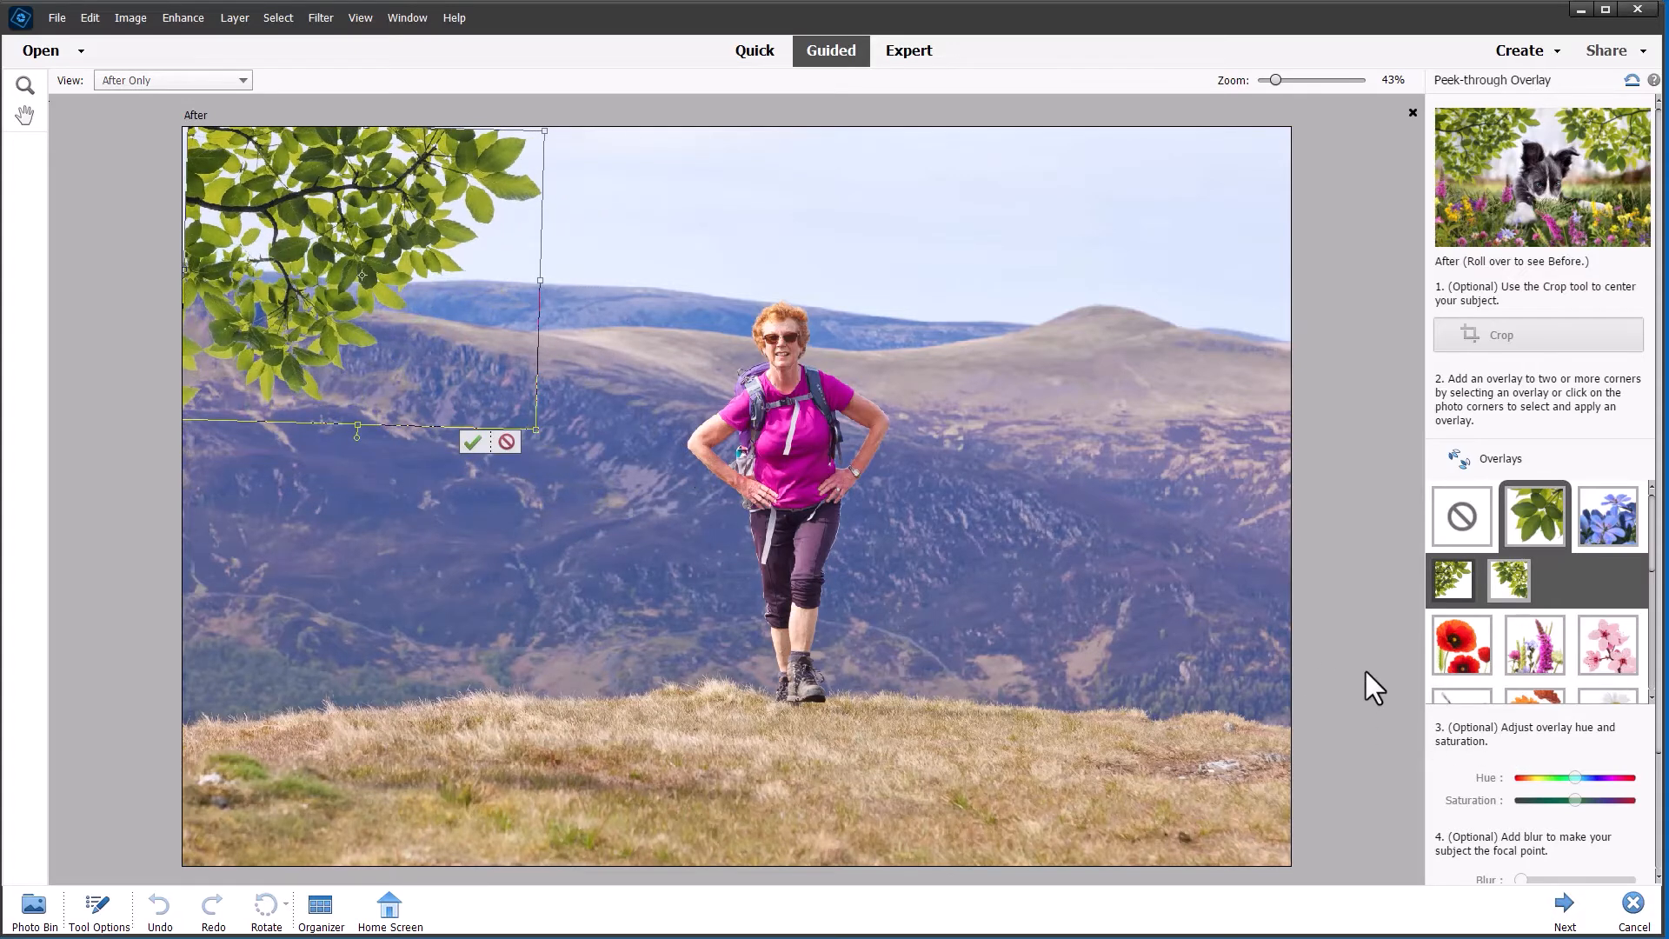
{"action": "left_click", "coordinate": [24, 112]}
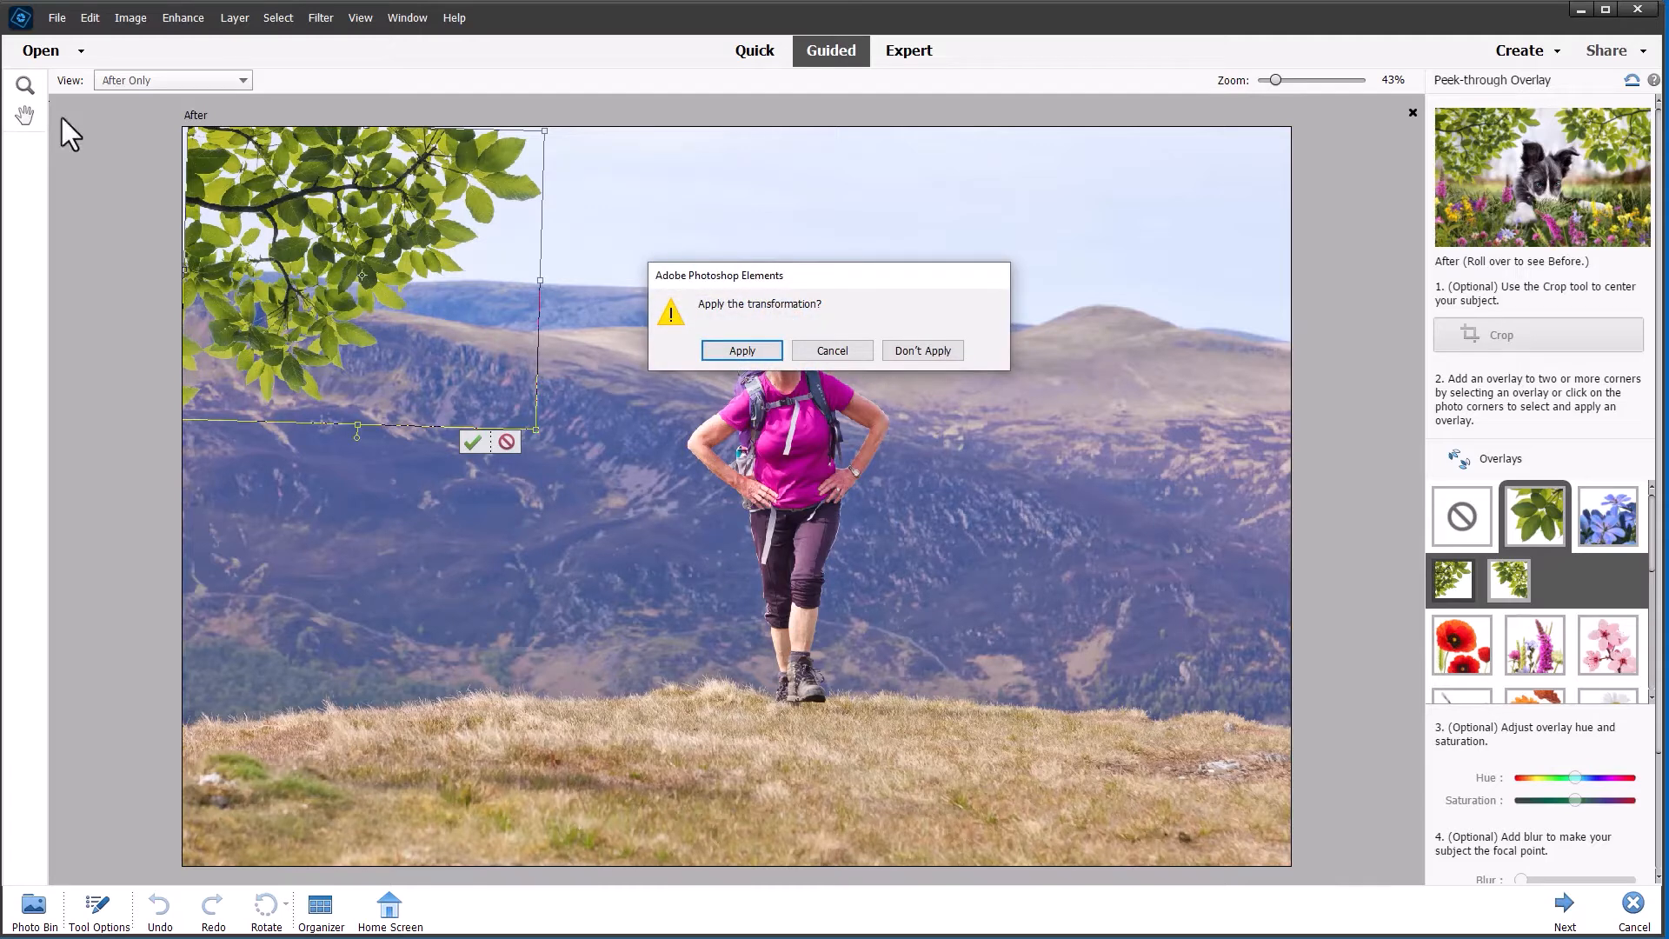
{"action": "left_click", "coordinate": [744, 350]}
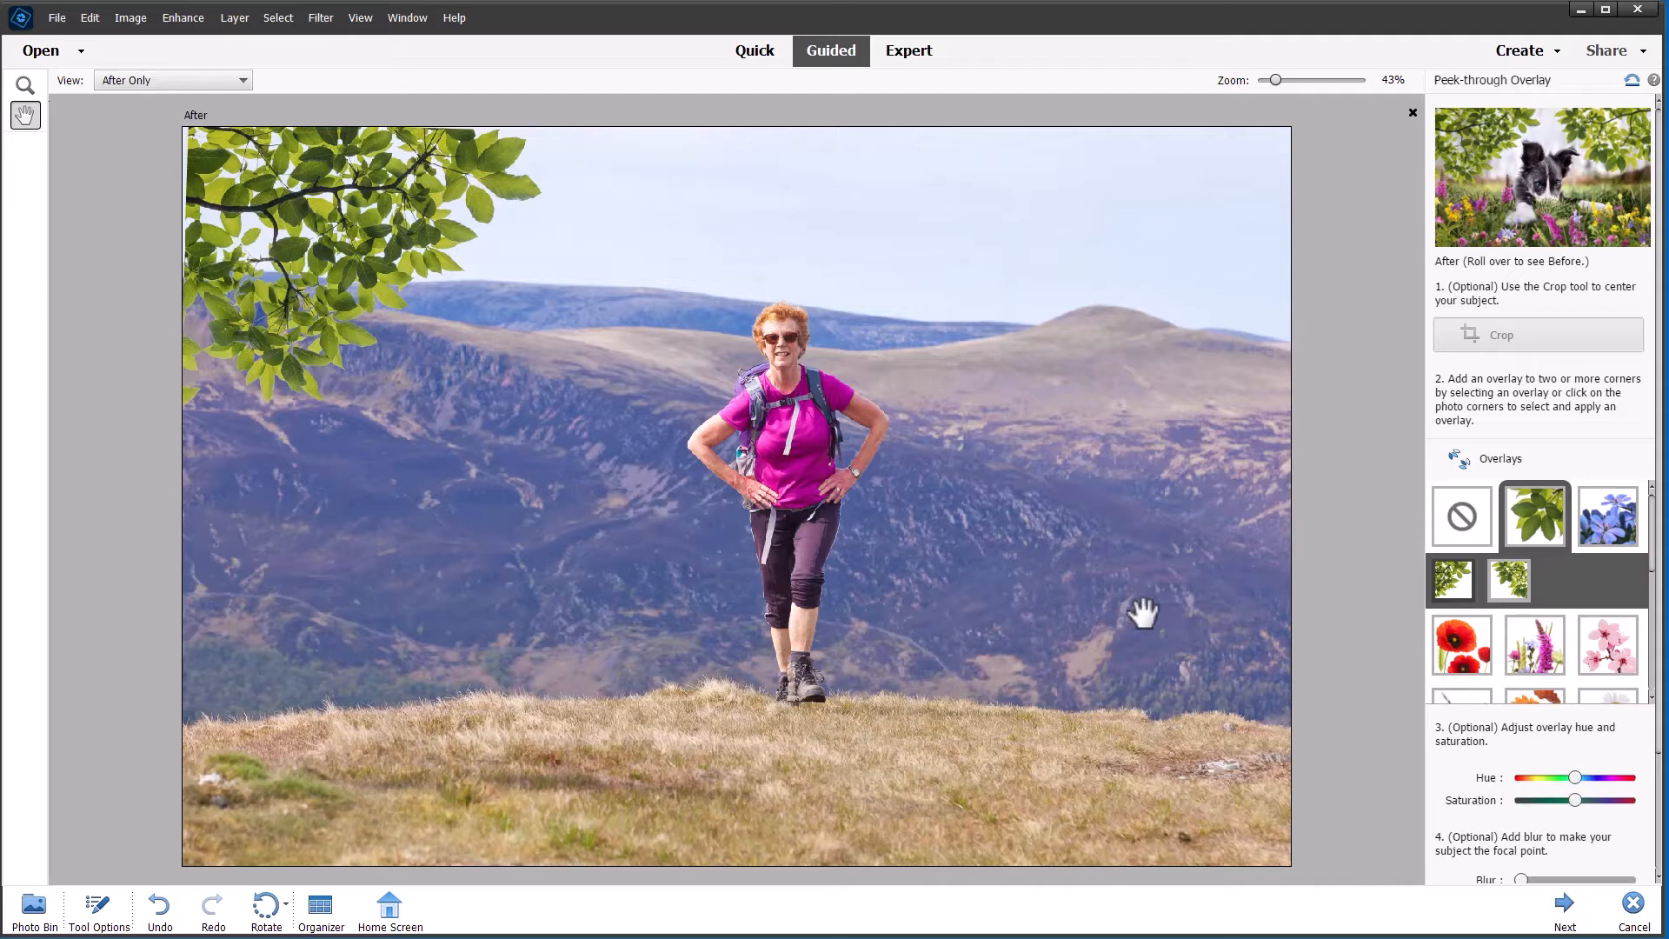
Place the second green leaf overlay in both upper corners of the hiker photo and shrink the right one toward its corner
{"action": "left_click", "coordinate": [1505, 578]}
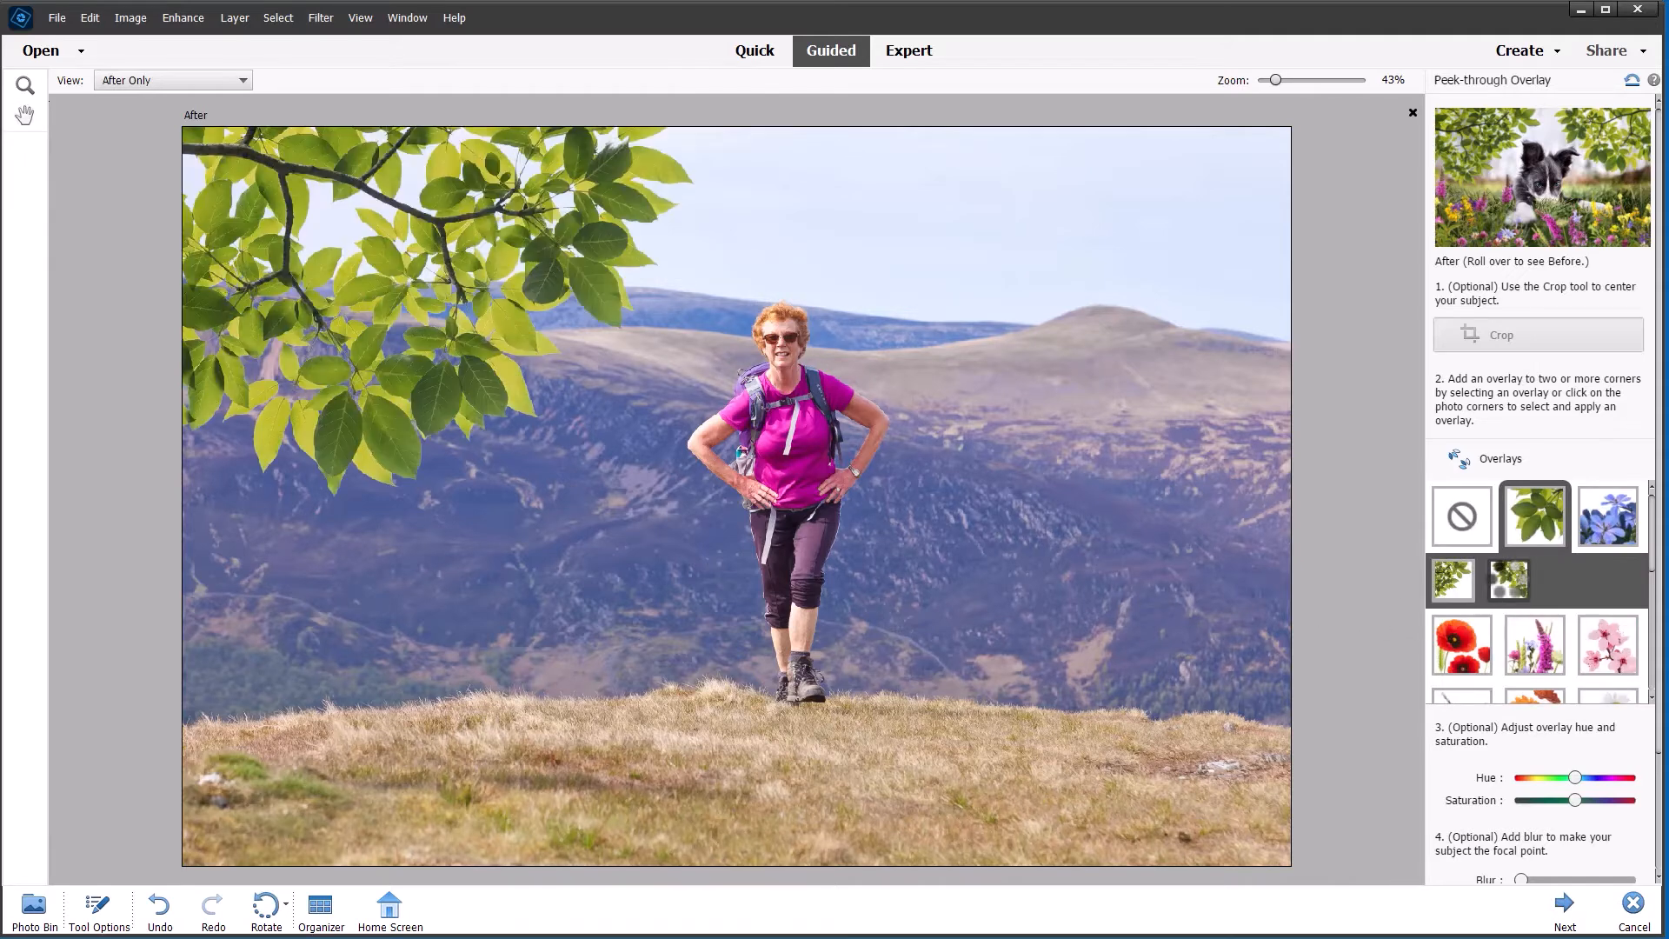
{"action": "left_click", "coordinate": [1509, 575]}
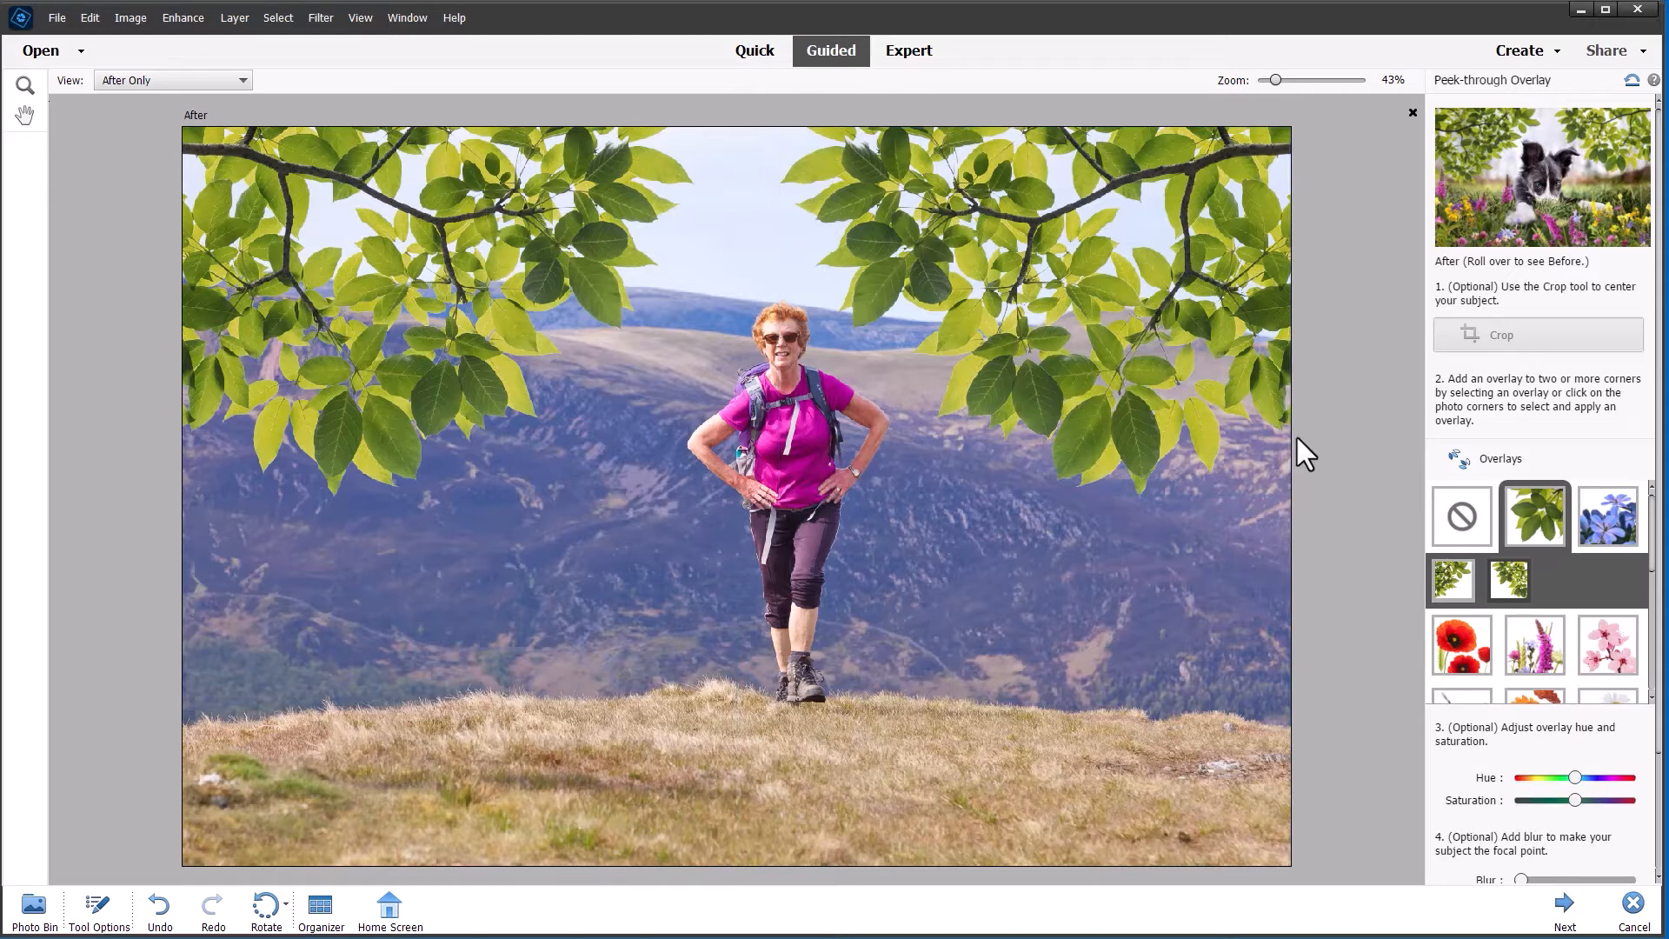
{"action": "left_click", "coordinate": [1101, 334]}
{"action": "left_click_drag", "start_coordinate": [779, 498], "coordinate": [954, 426]}
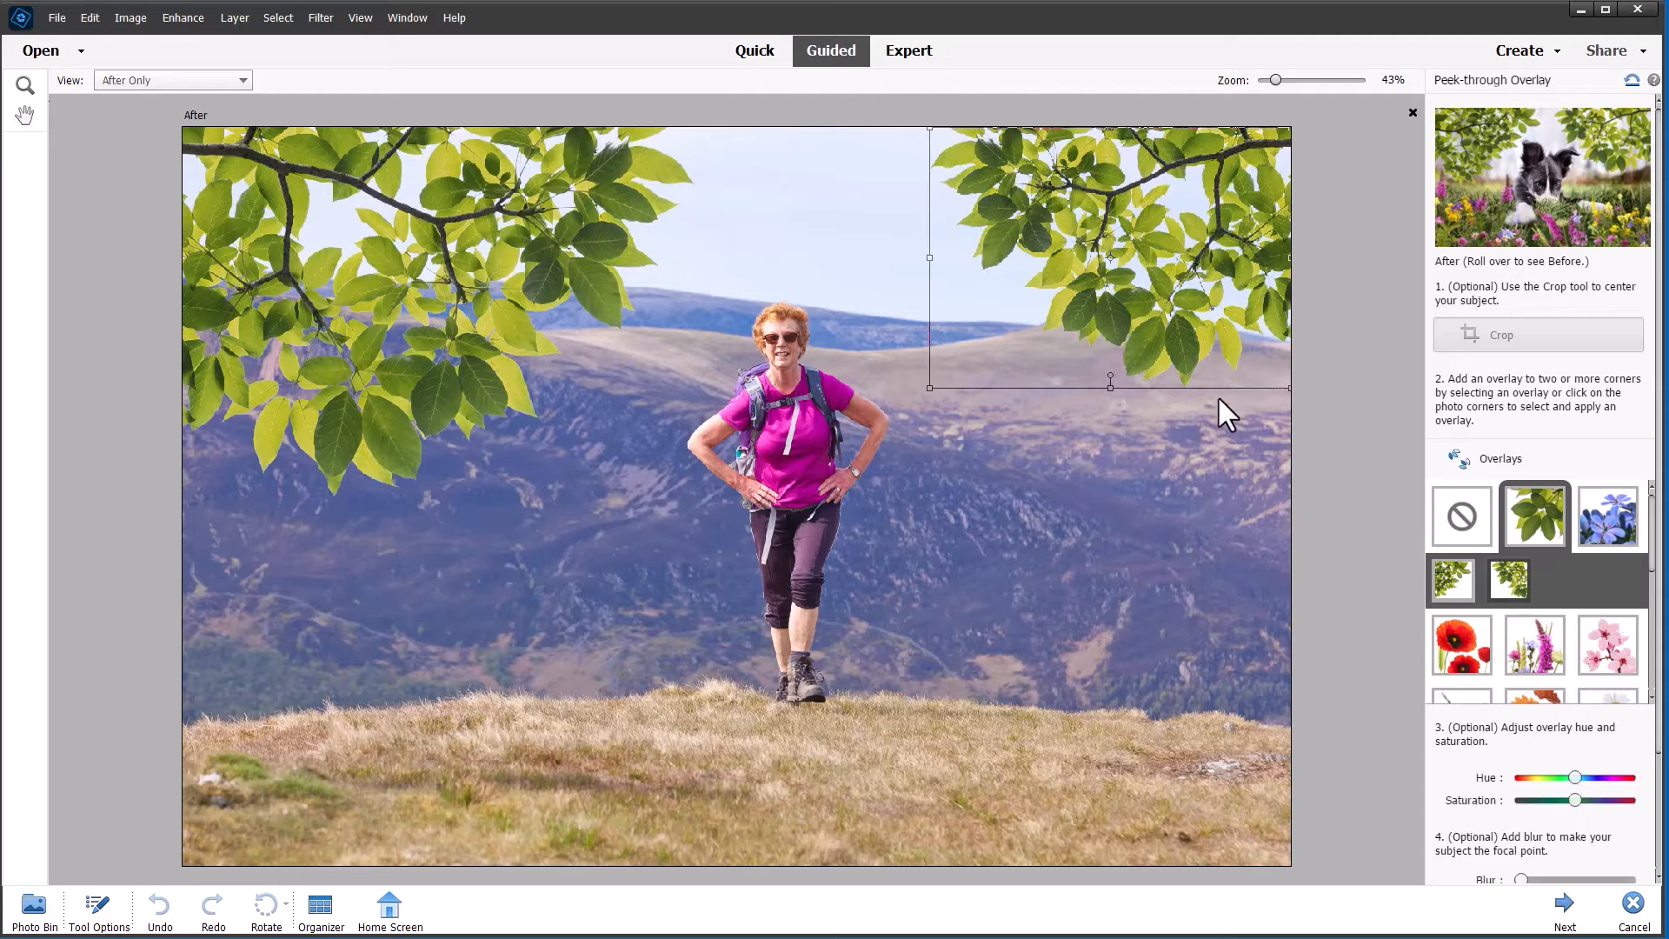
Shrink the upper-left leaf overlay toward its corner and commit the transformation
{"action": "left_click", "coordinate": [508, 254]}
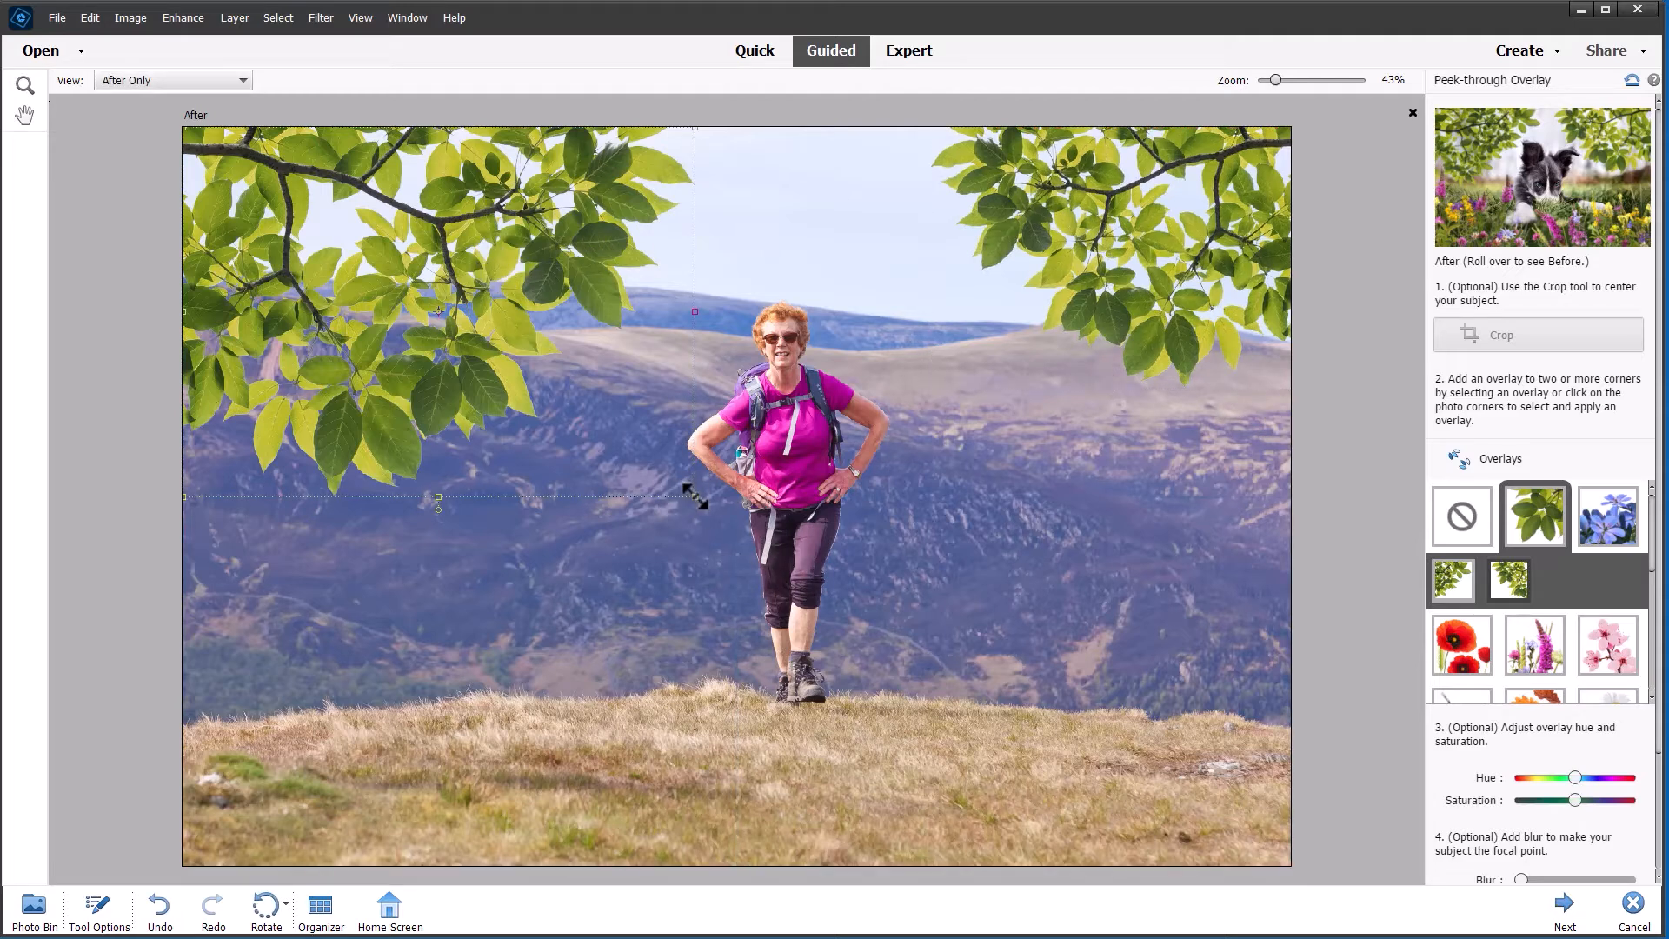
{"action": "left_click_drag", "start_coordinate": [692, 491], "coordinate": [592, 421]}
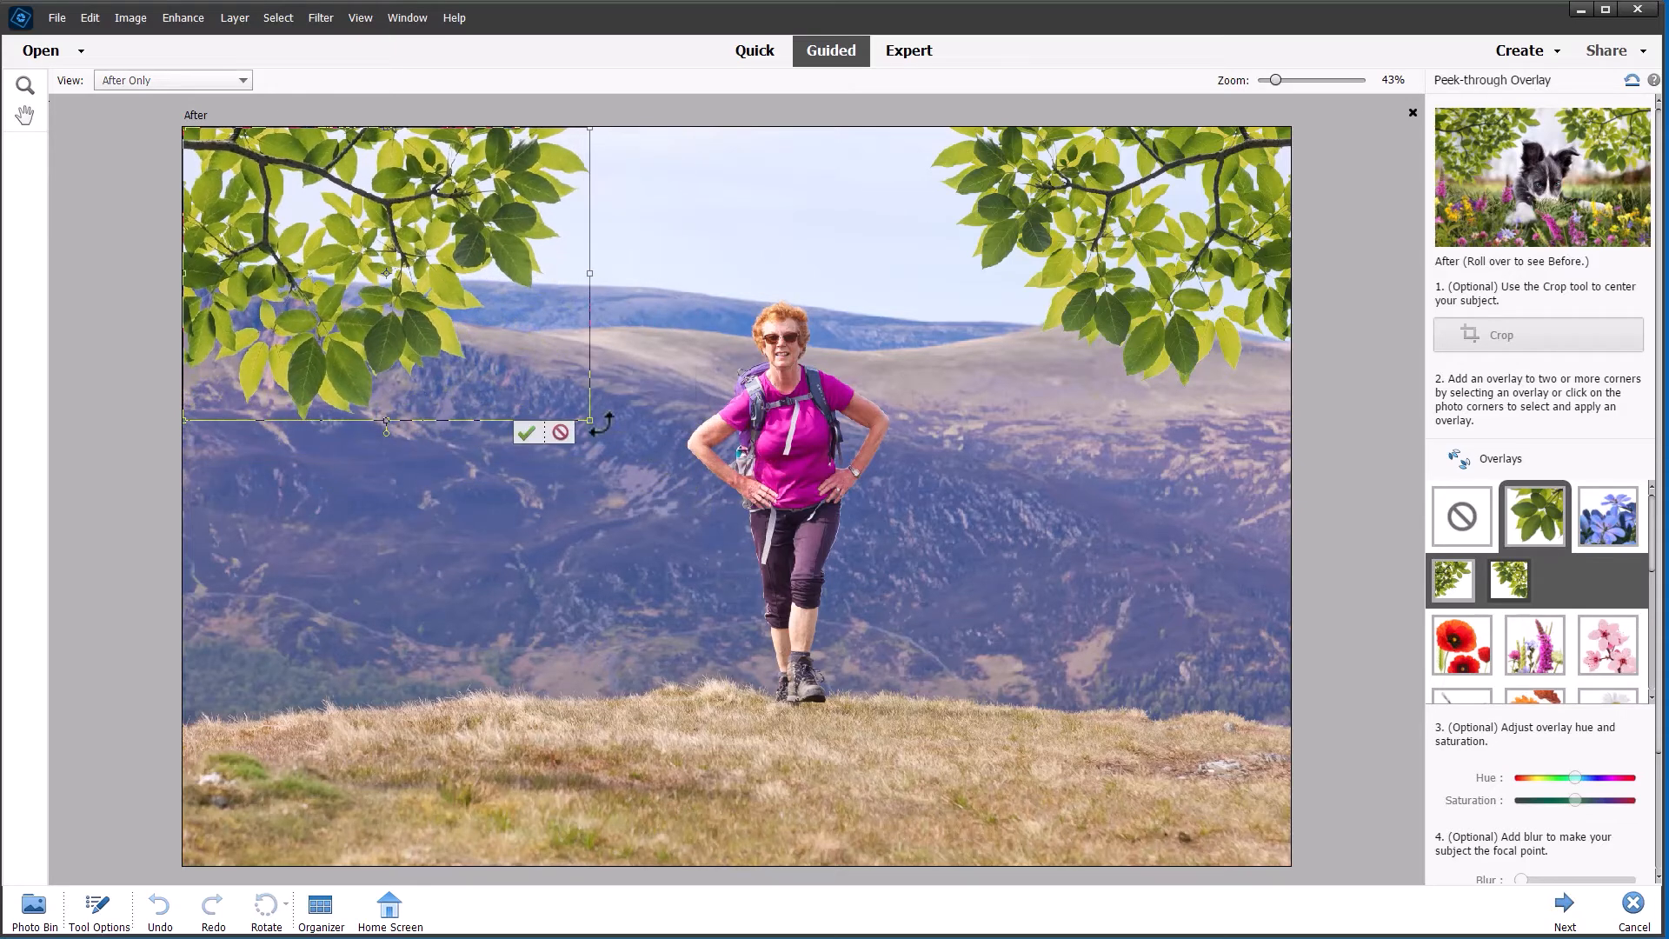
{"action": "left_click", "coordinate": [527, 433]}
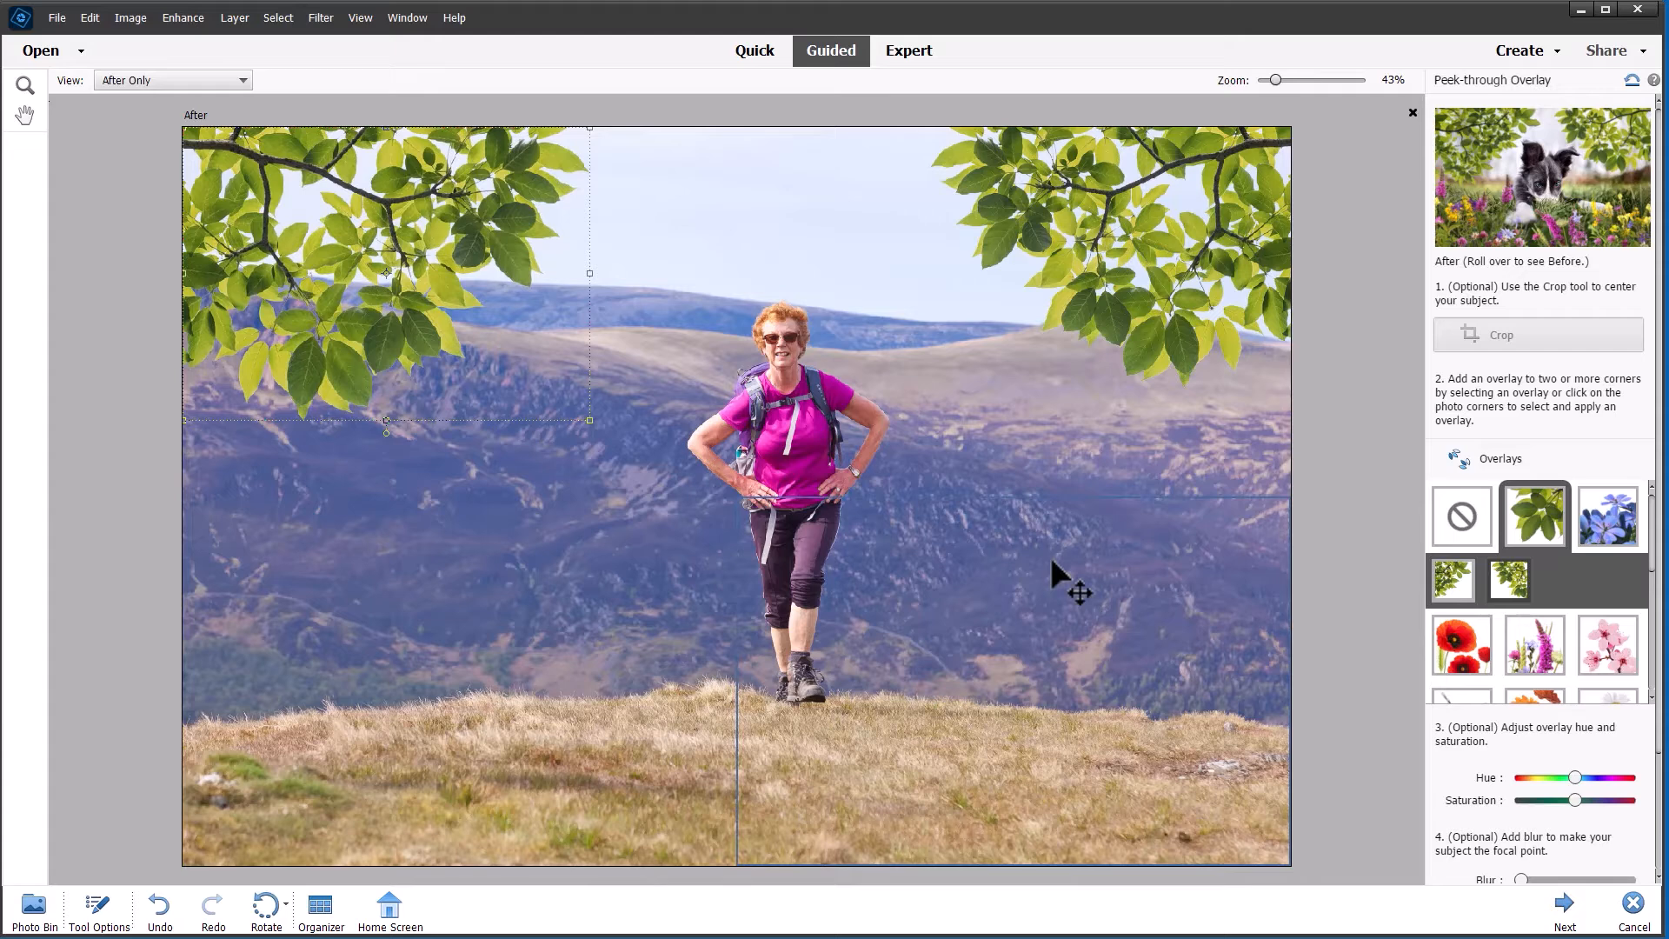
Add the first purple wildflower overlay to the upper-left corner and the second to the lower-right corner of the hiker photo
{"action": "left_click", "coordinate": [1536, 650]}
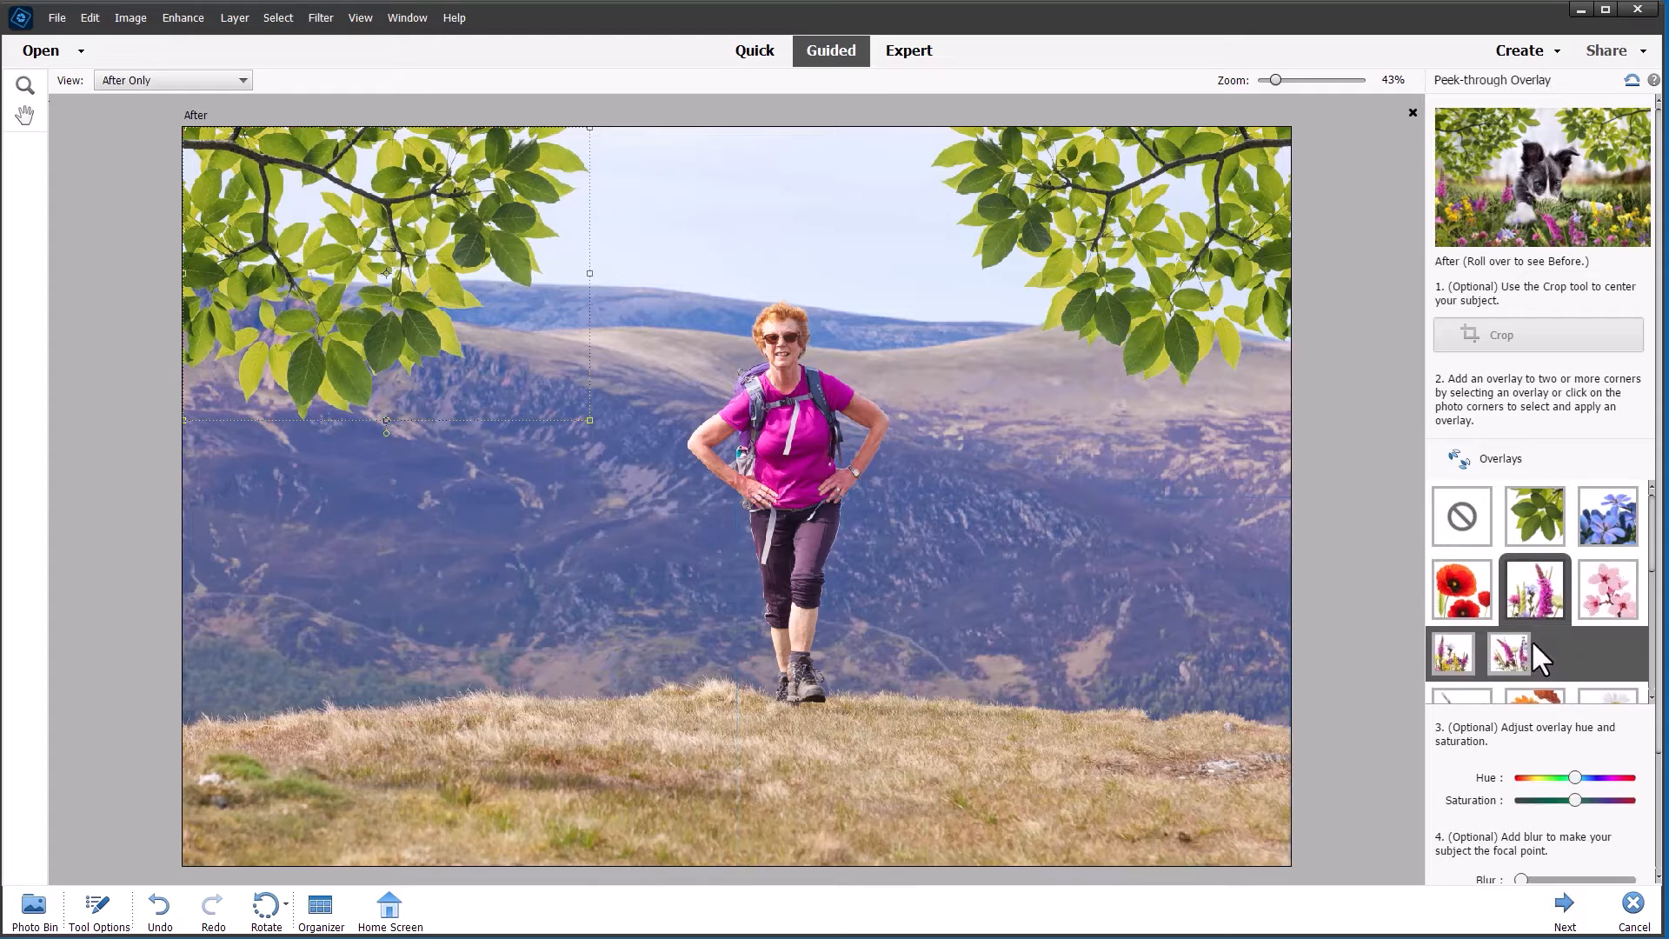
{"action": "left_click", "coordinate": [1452, 659]}
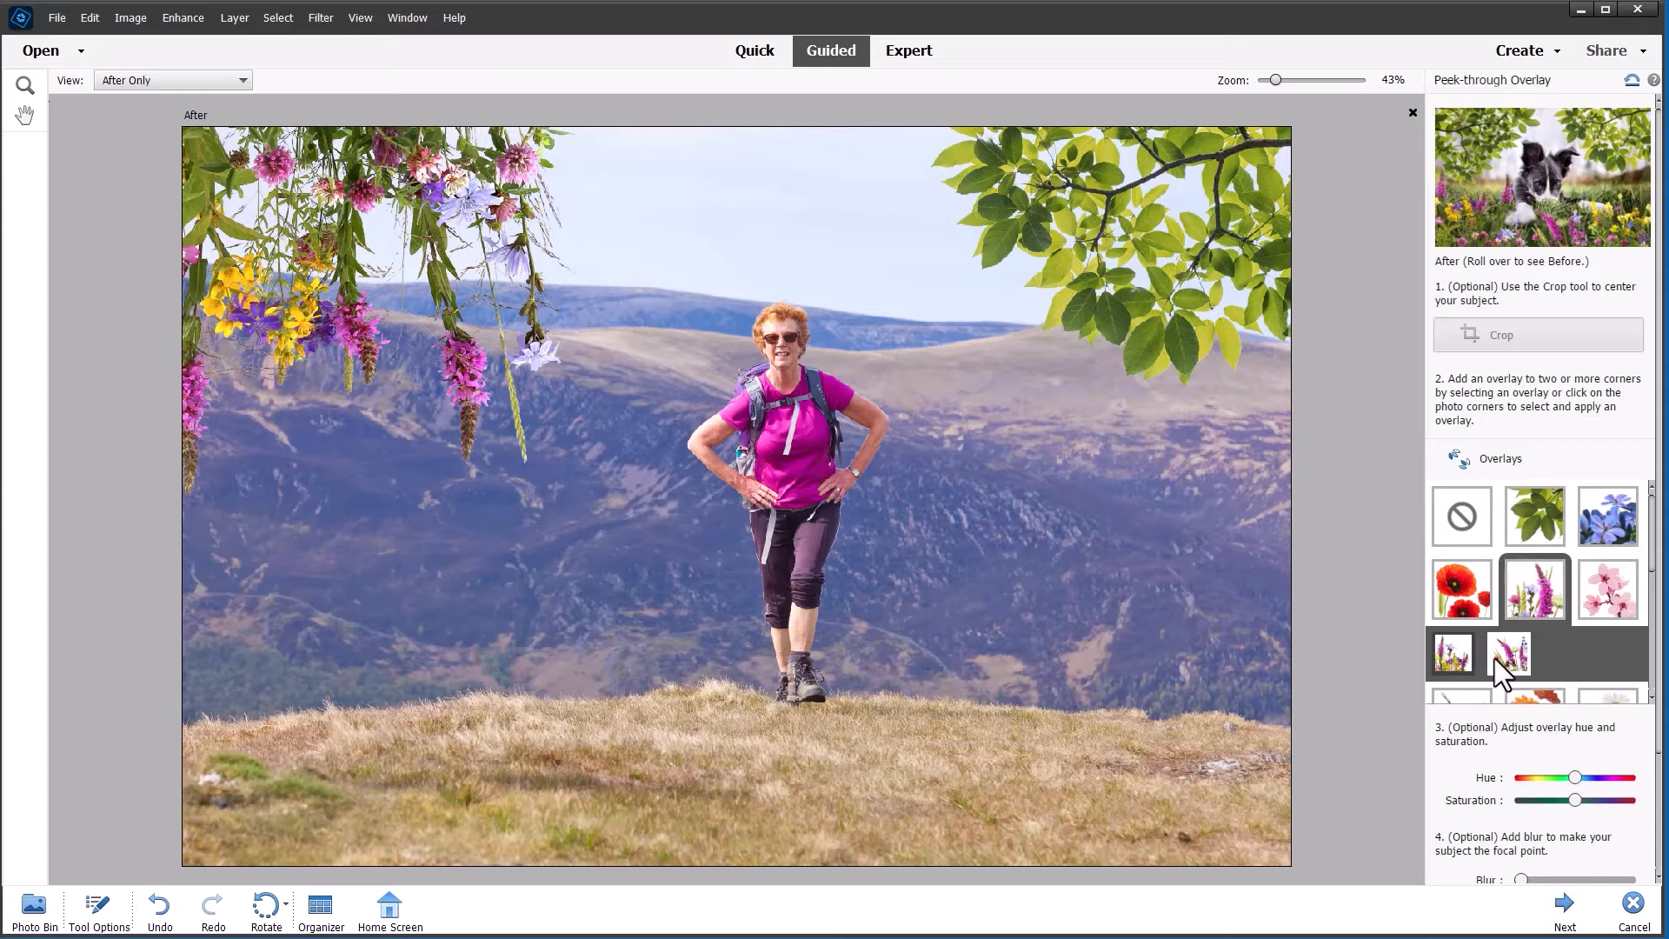
{"action": "left_click", "coordinate": [1492, 647]}
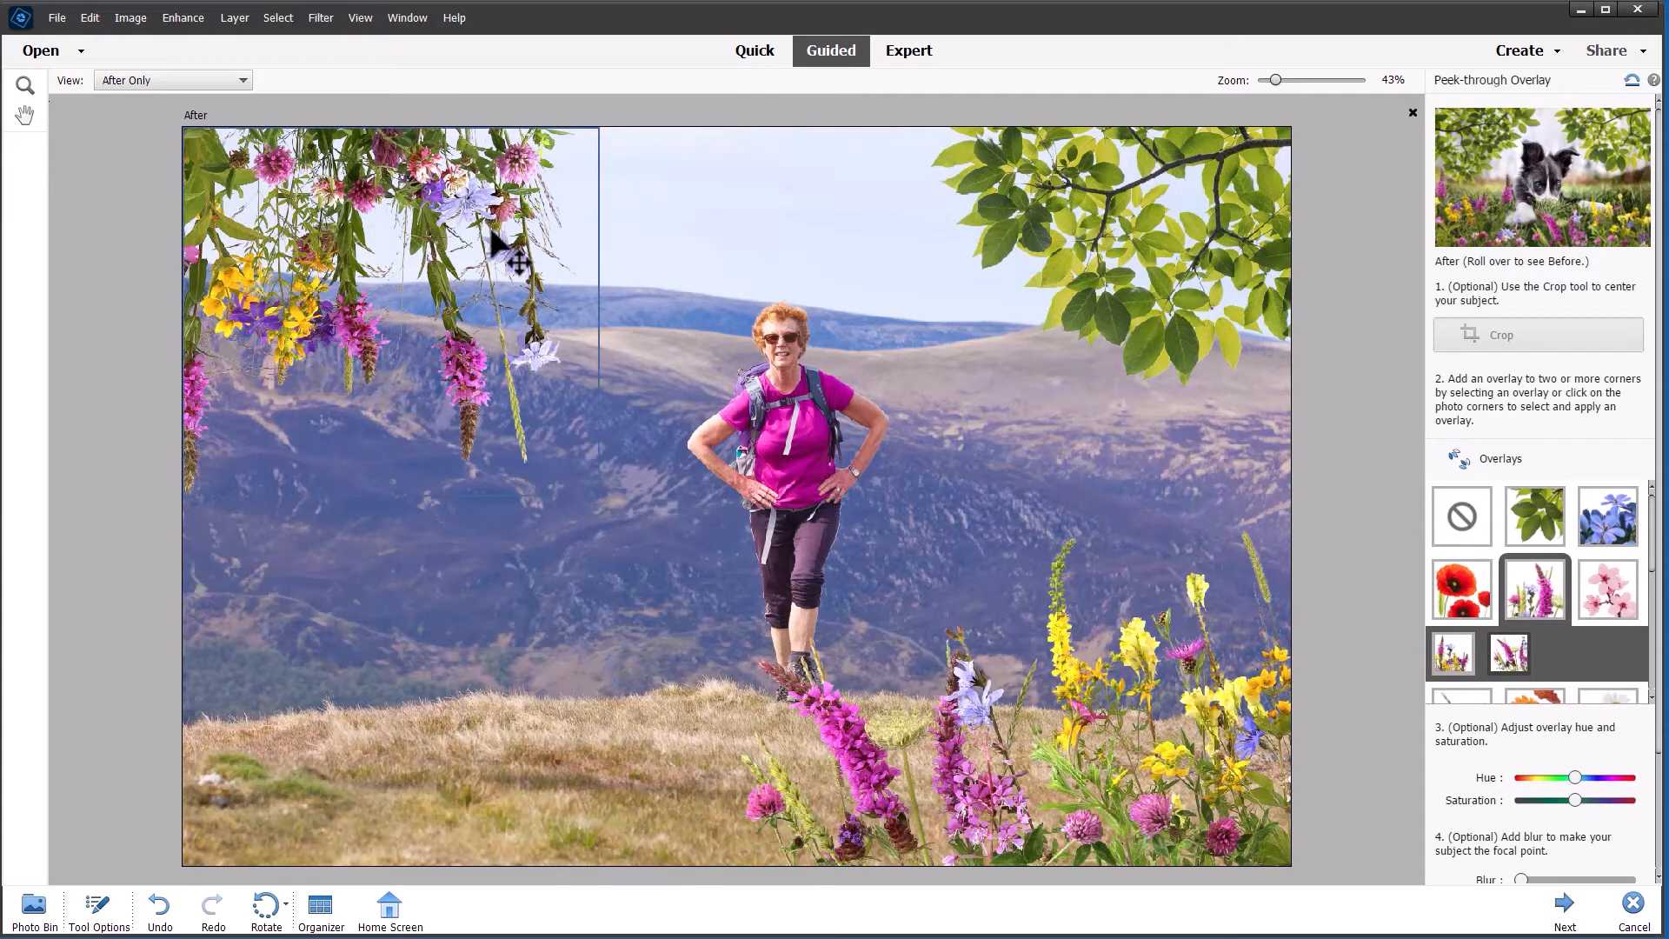
Move the upper-left wildflower overlay into the lower-left corner, rotate it so the flowers stand upright, and commit the transformation
{"action": "left_click_drag", "start_coordinate": [446, 233], "coordinate": [553, 439]}
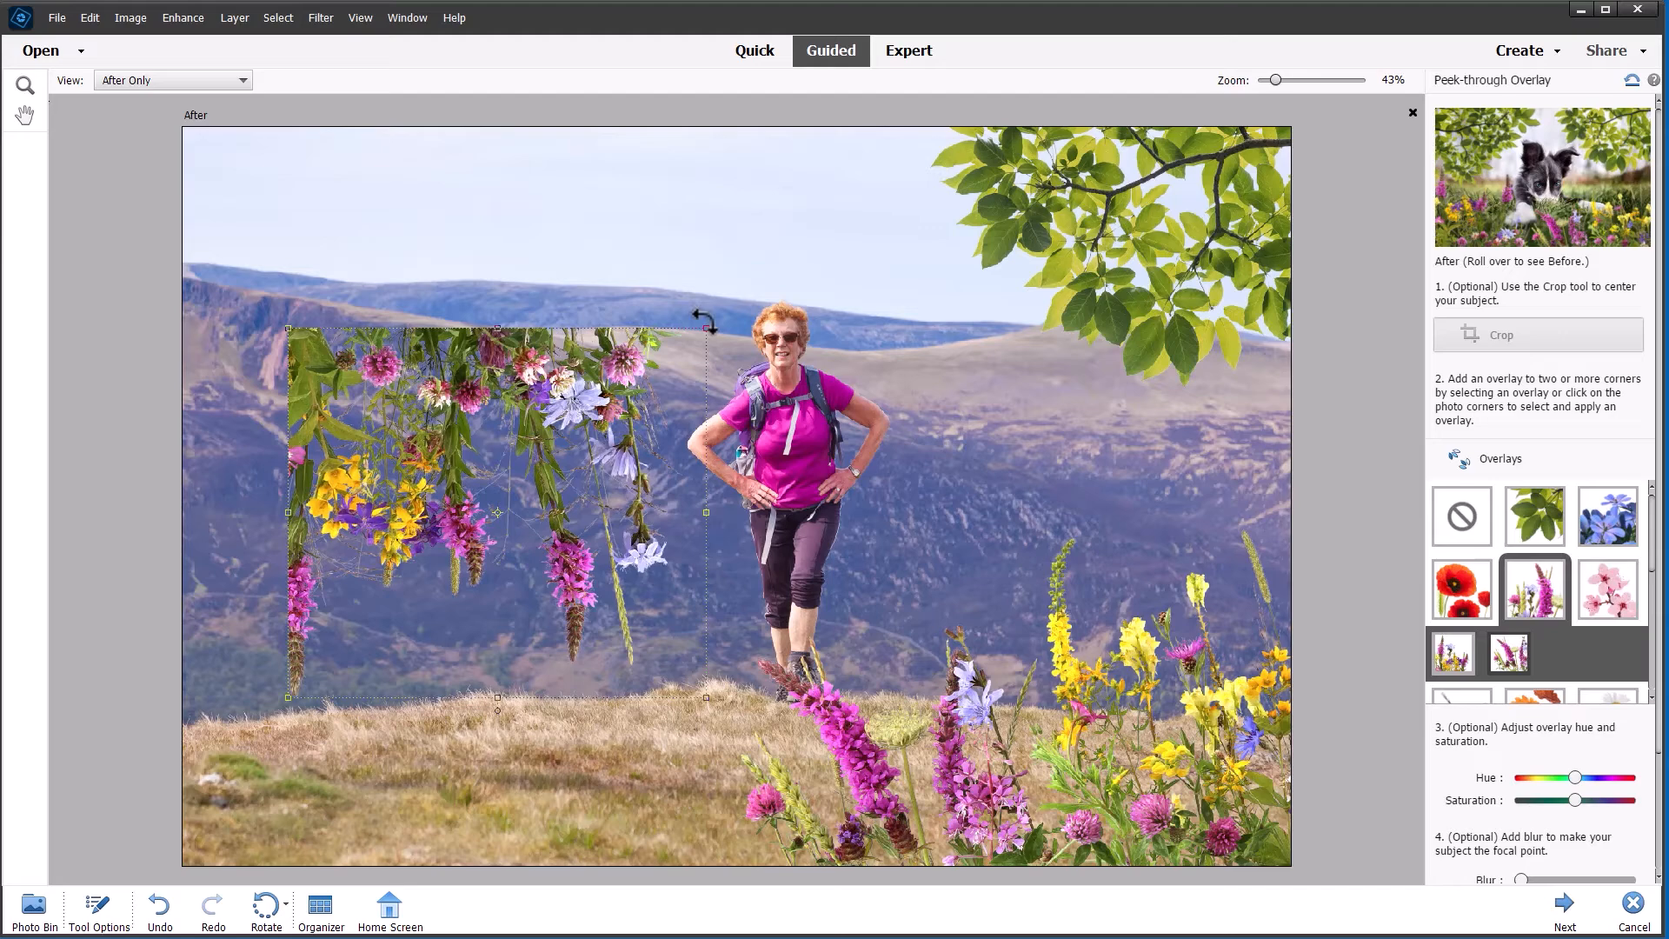
{"action": "left_click_drag", "start_coordinate": [707, 323], "coordinate": [431, 570]}
{"action": "left_click_drag", "start_coordinate": [529, 532], "coordinate": [400, 722]}
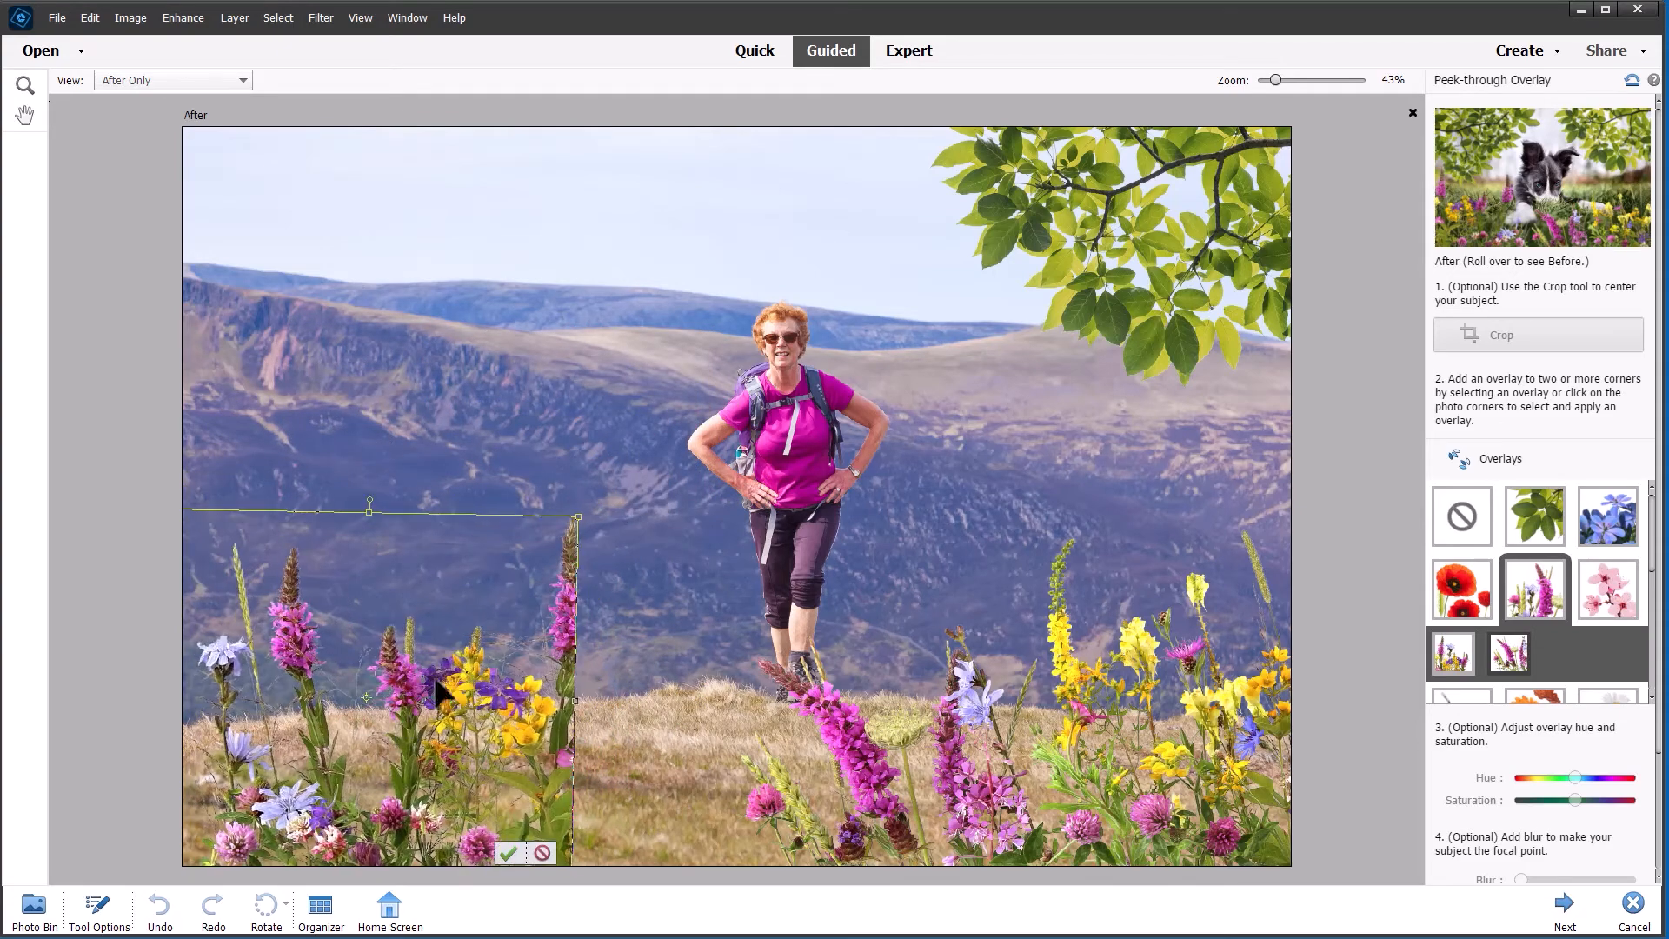
{"action": "left_click", "coordinate": [515, 852]}
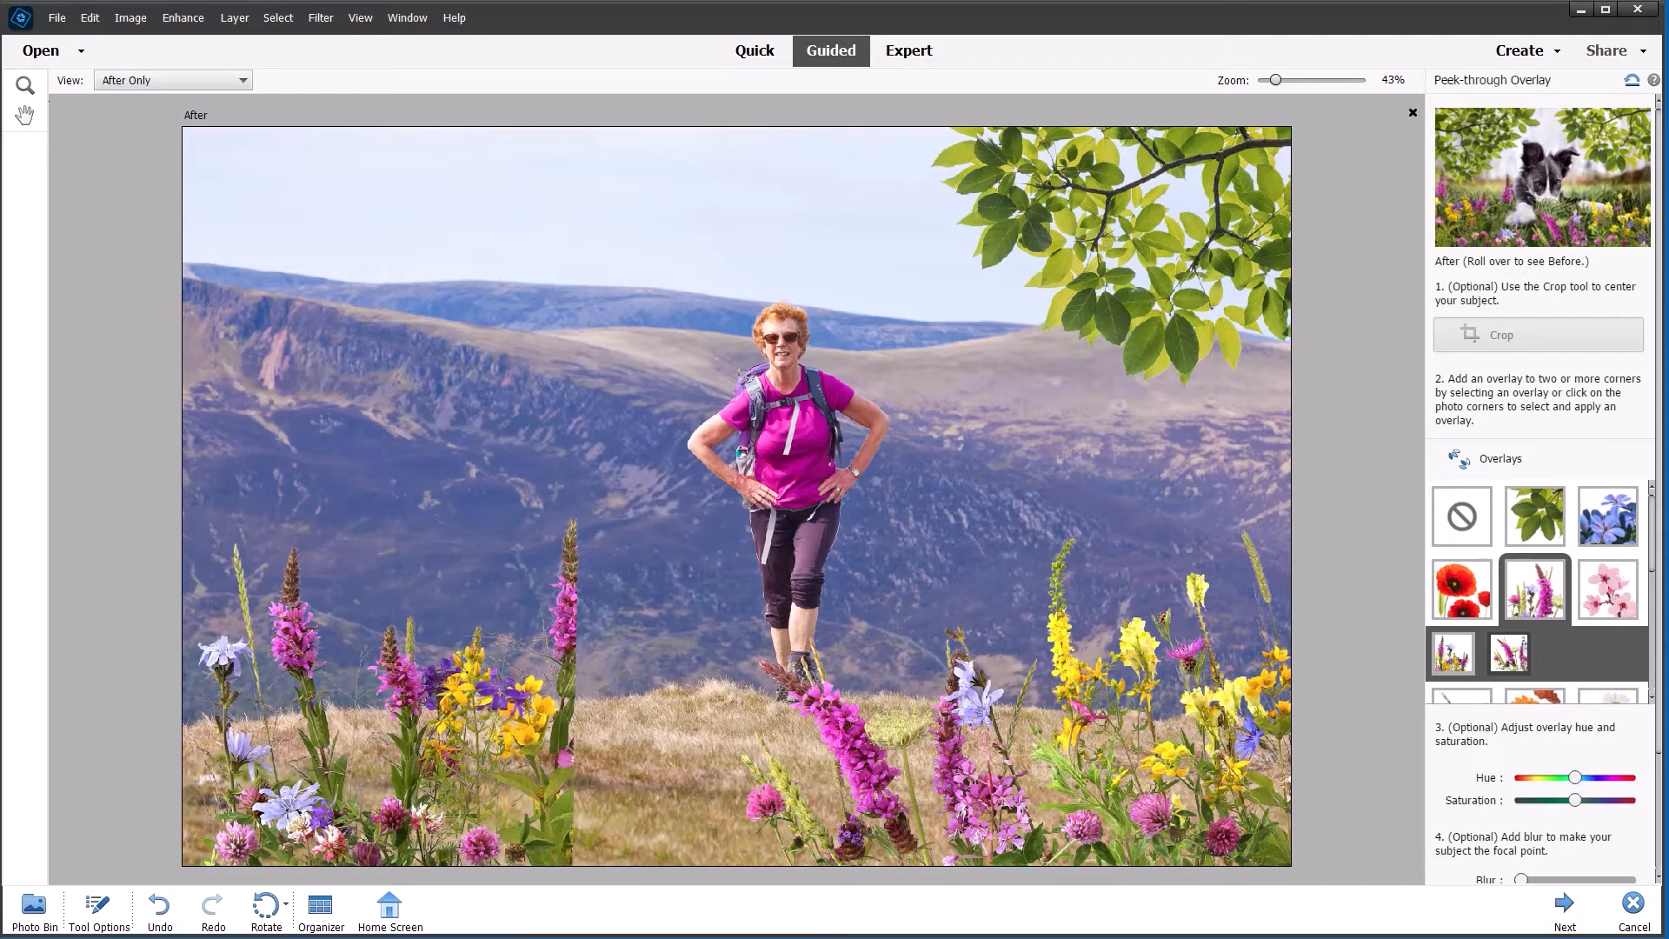
Add the first green leaf overlay to the upper-left corner and the first purple wildflower overlay to the lower-left corner
{"action": "left_click", "coordinate": [1523, 522]}
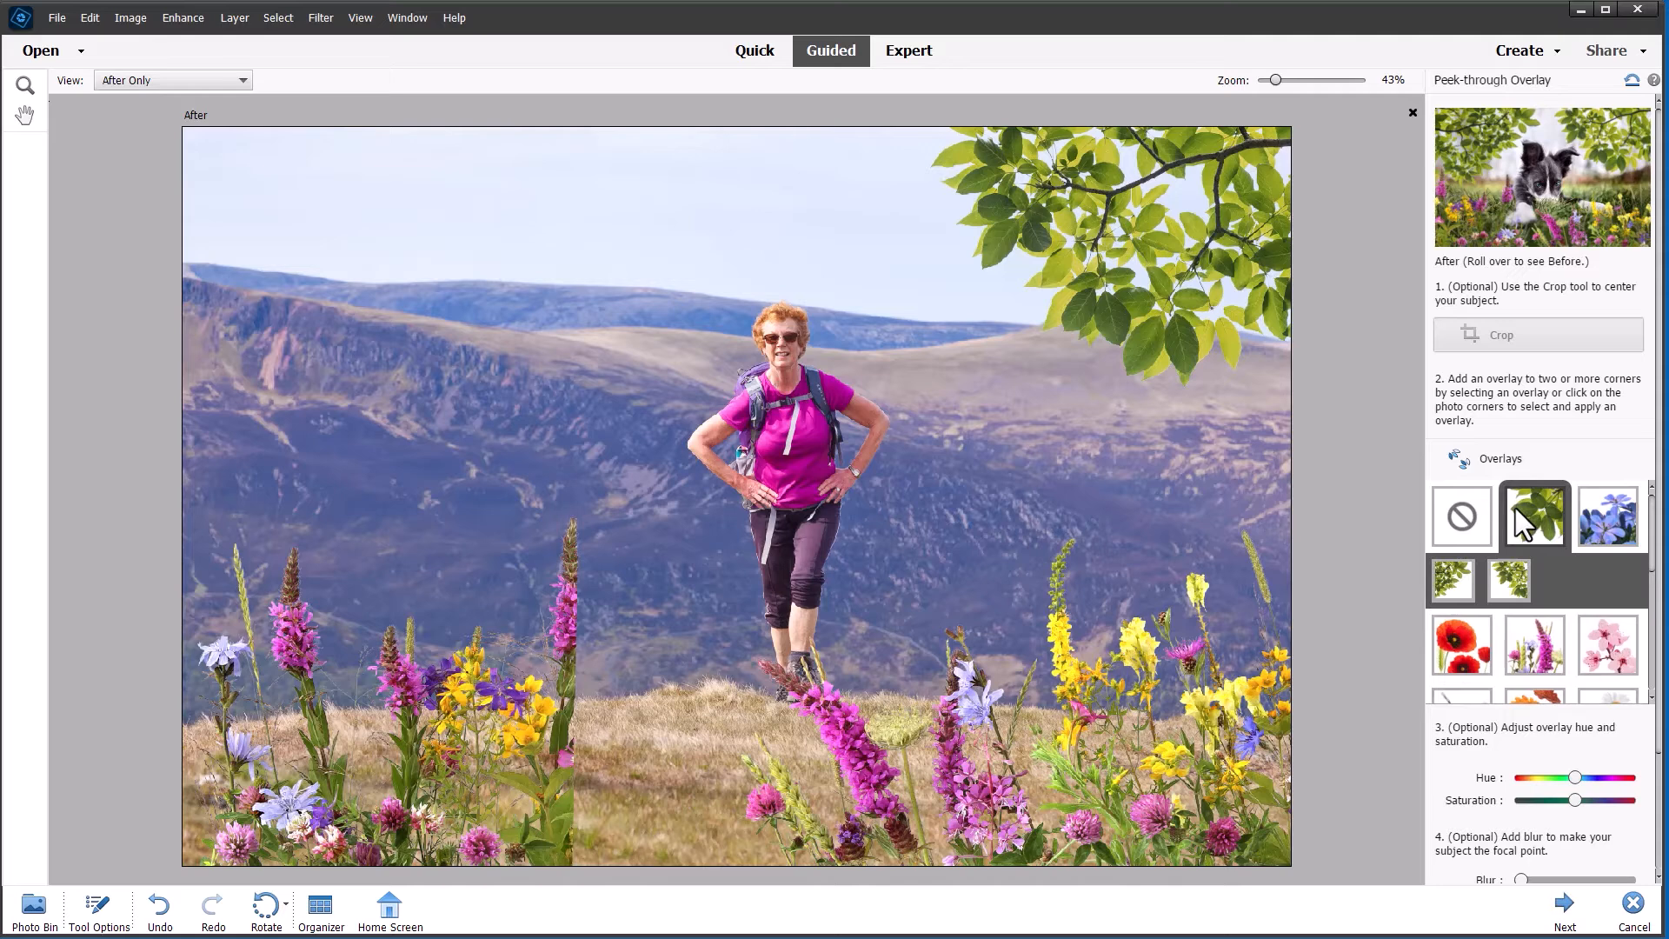
{"action": "left_click", "coordinate": [1452, 581]}
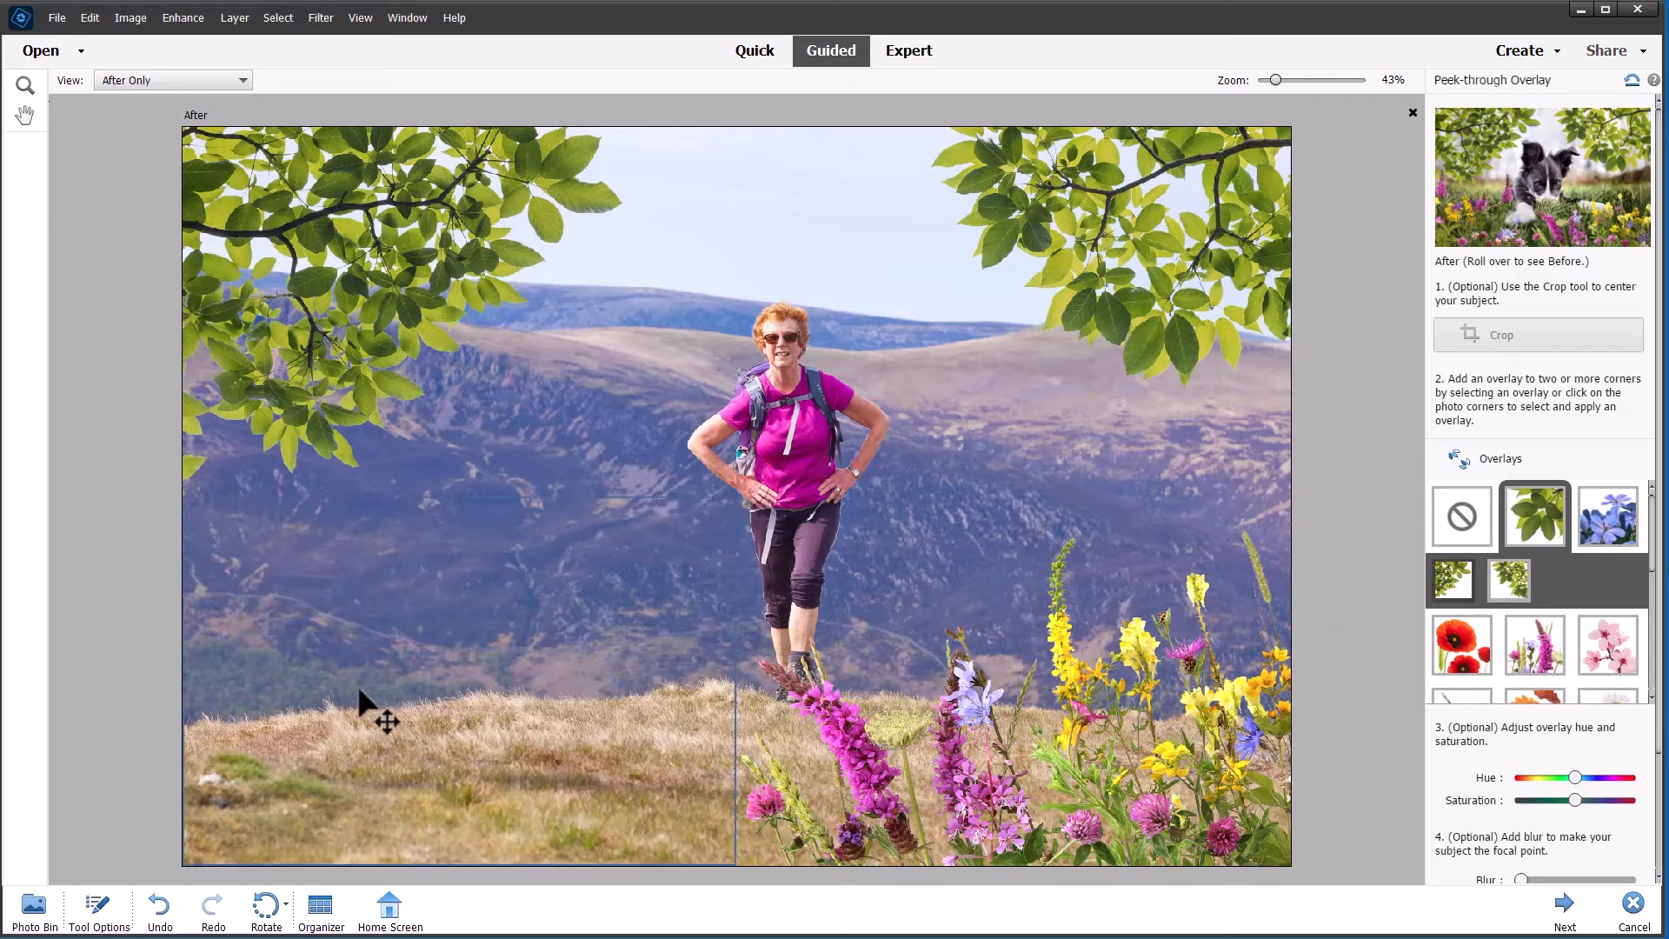
{"action": "left_click", "coordinate": [363, 745]}
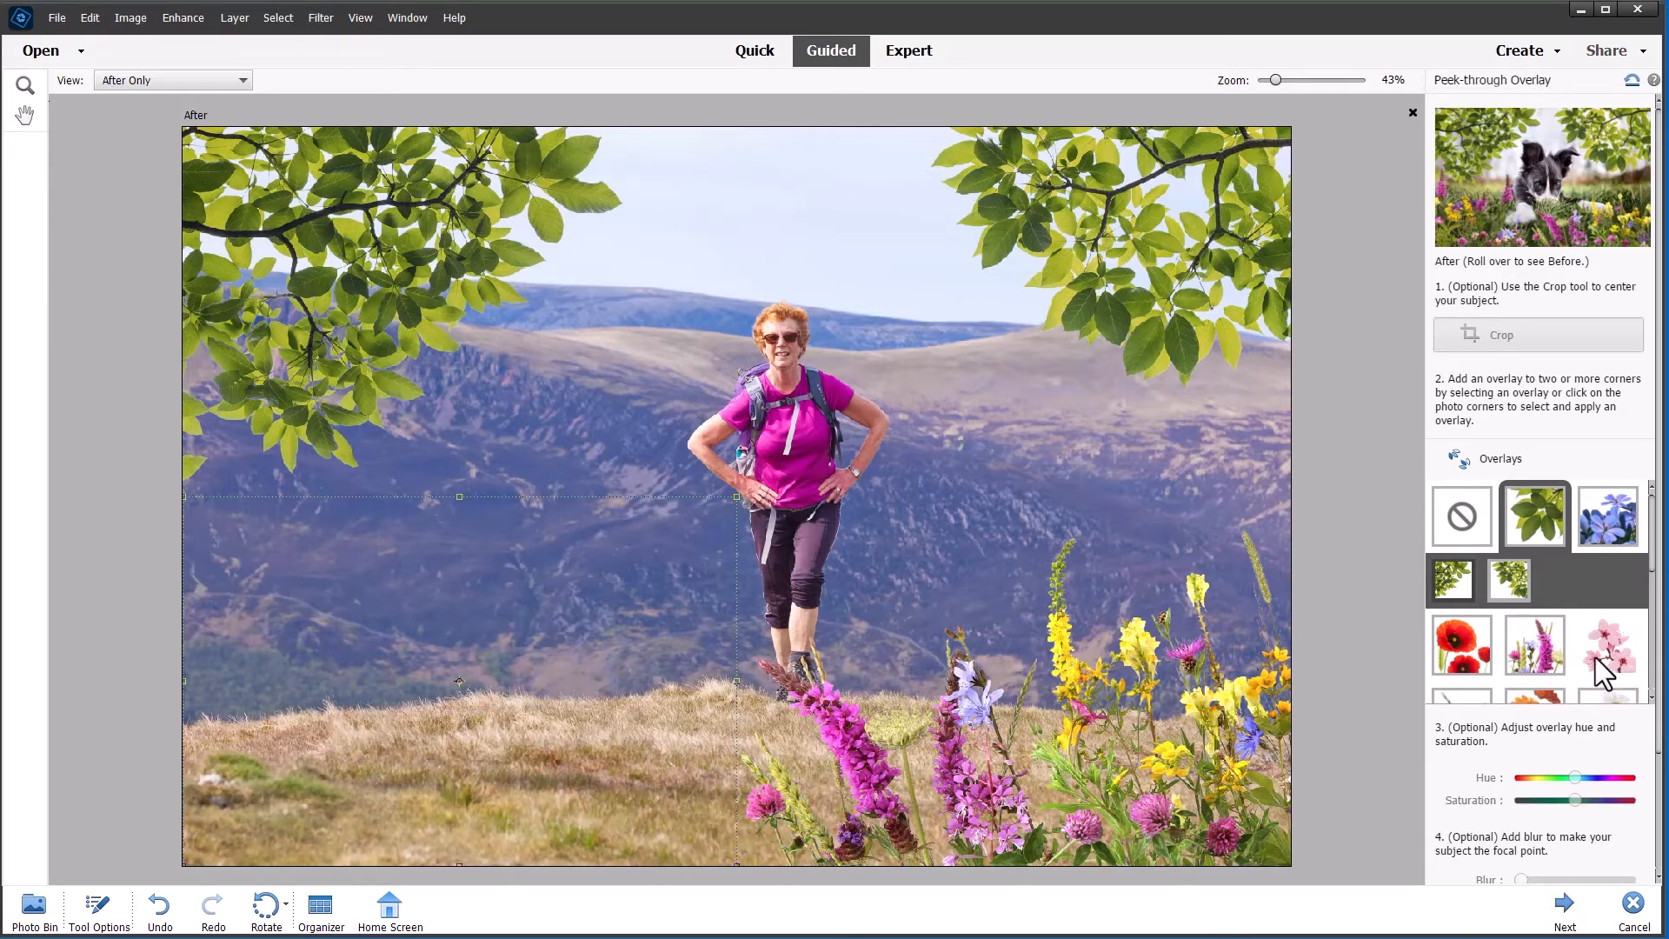
{"action": "left_click", "coordinate": [1548, 640]}
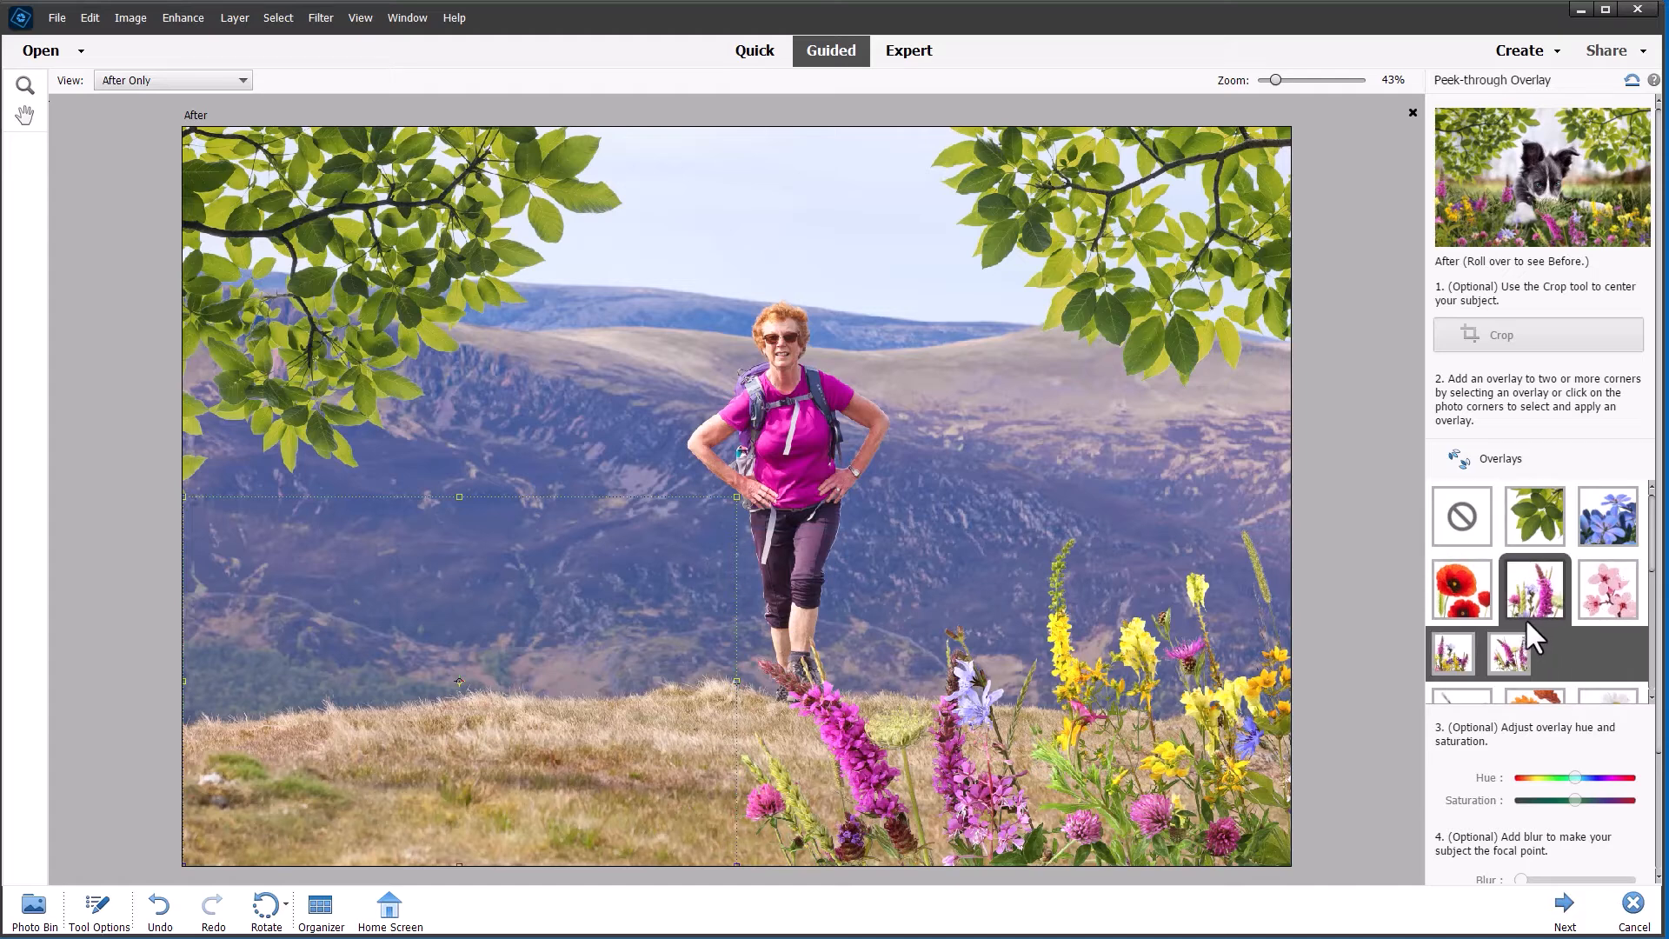
{"action": "left_click", "coordinate": [1466, 656]}
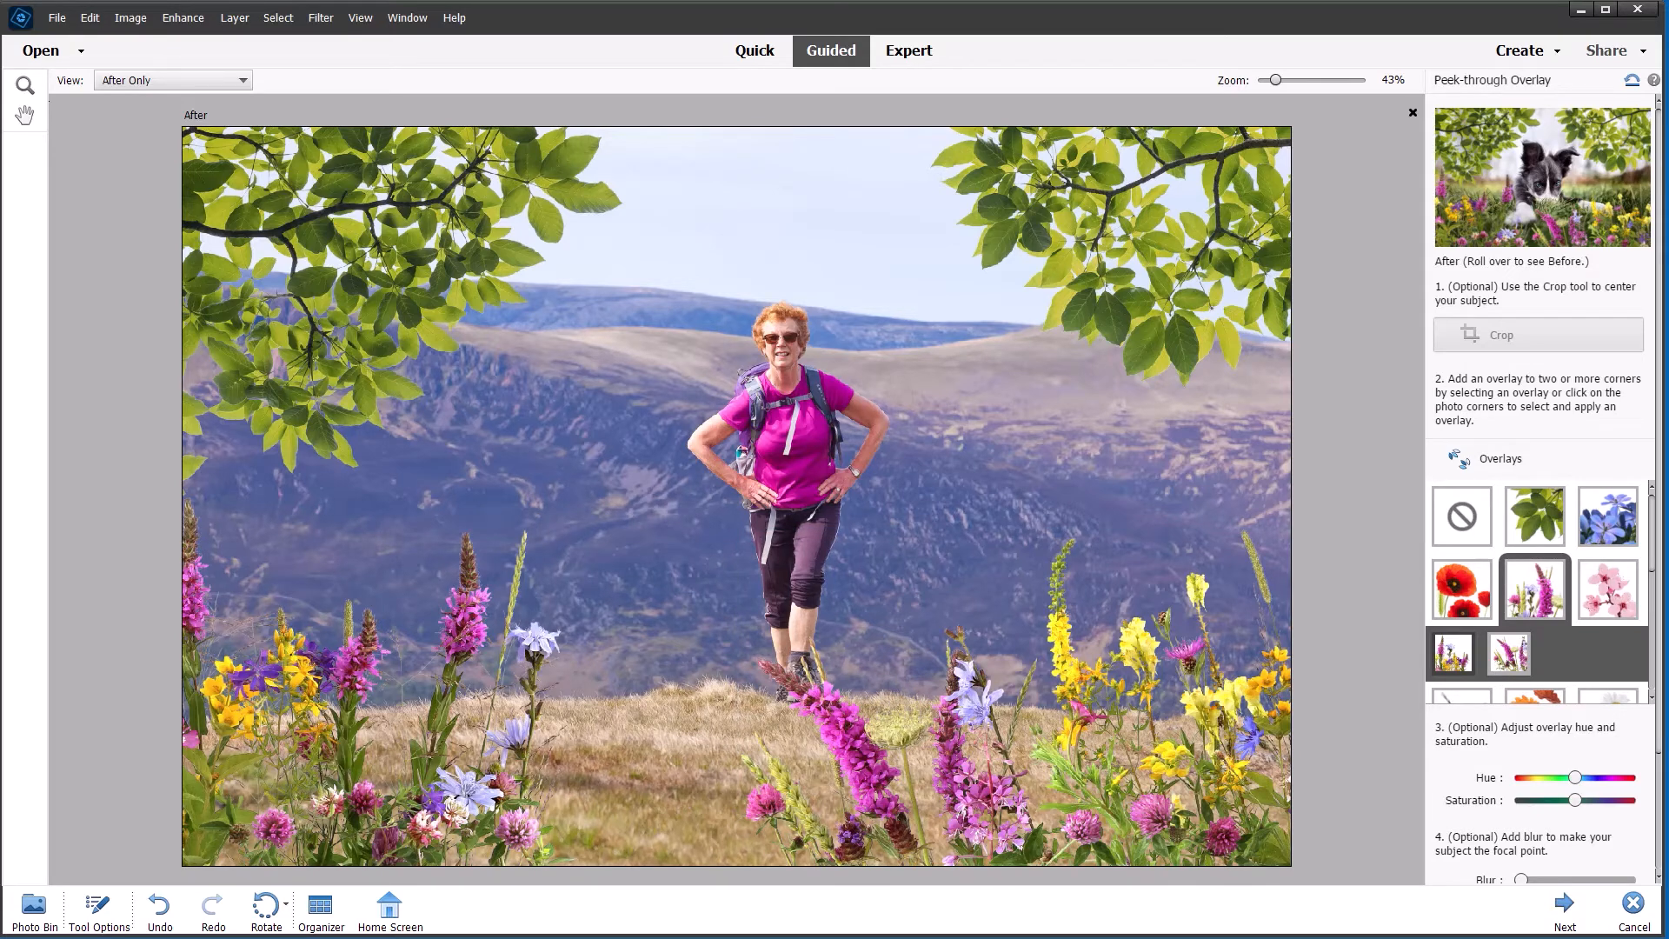
Raise the overlays' saturation slightly above the midpoint, finish the guided edit, and continue editing the hiker photo in Expert mode
{"action": "left_click_drag", "start_coordinate": [1580, 788], "coordinate": [1597, 799]}
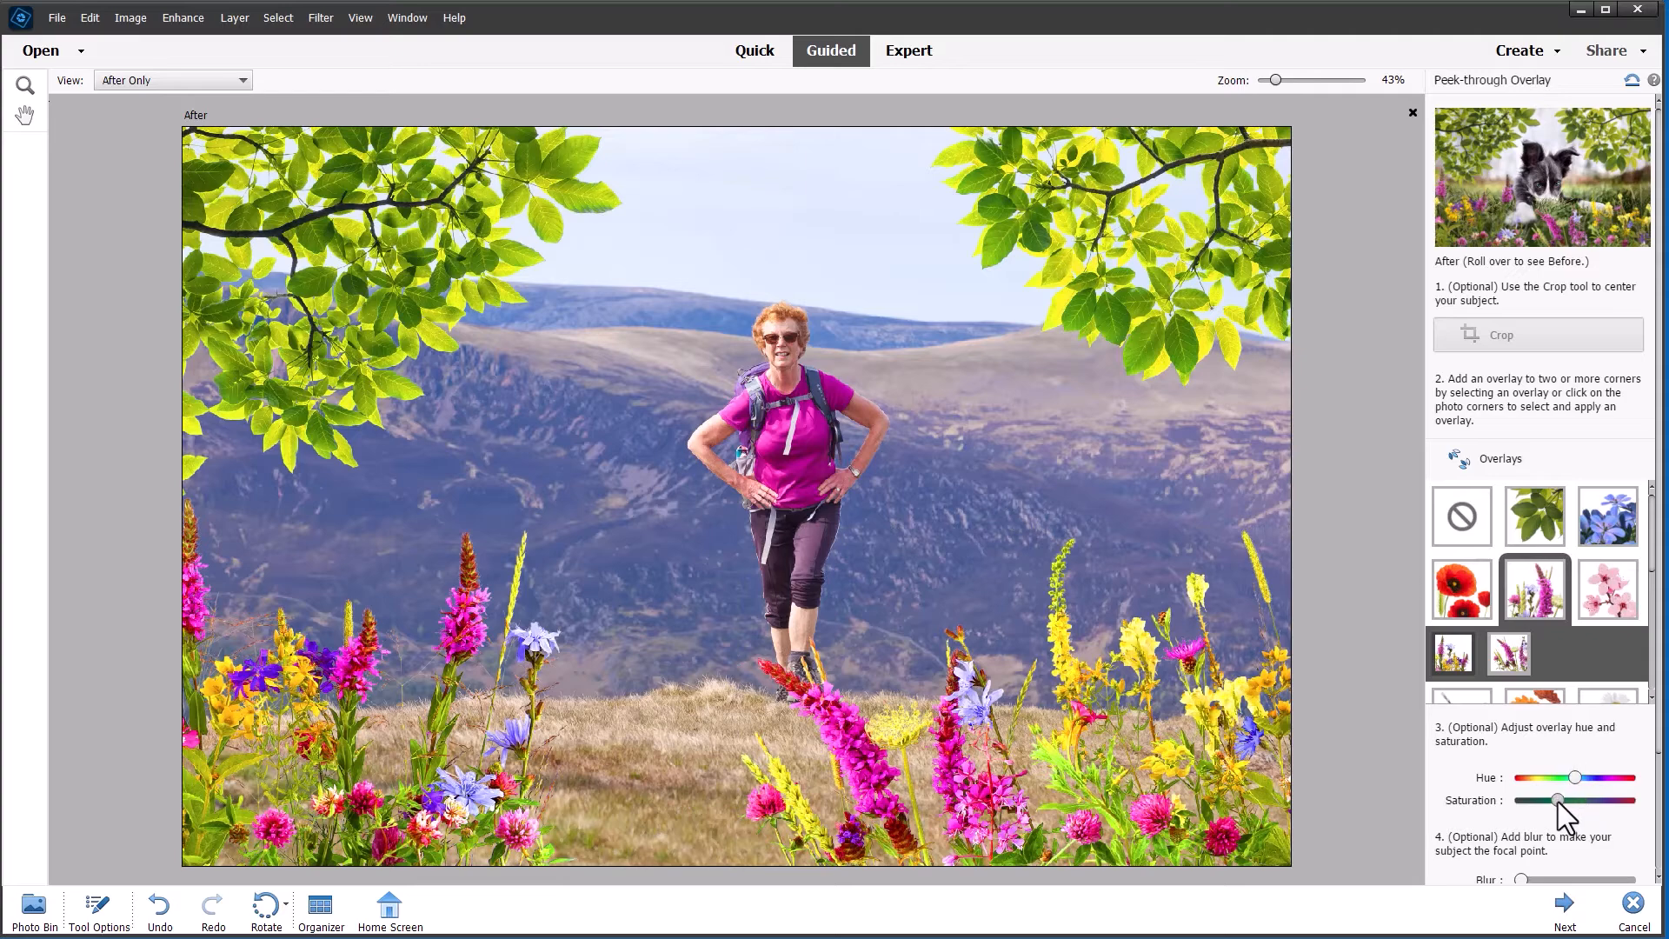
{"action": "left_click_drag", "start_coordinate": [1567, 795], "coordinate": [1578, 793]}
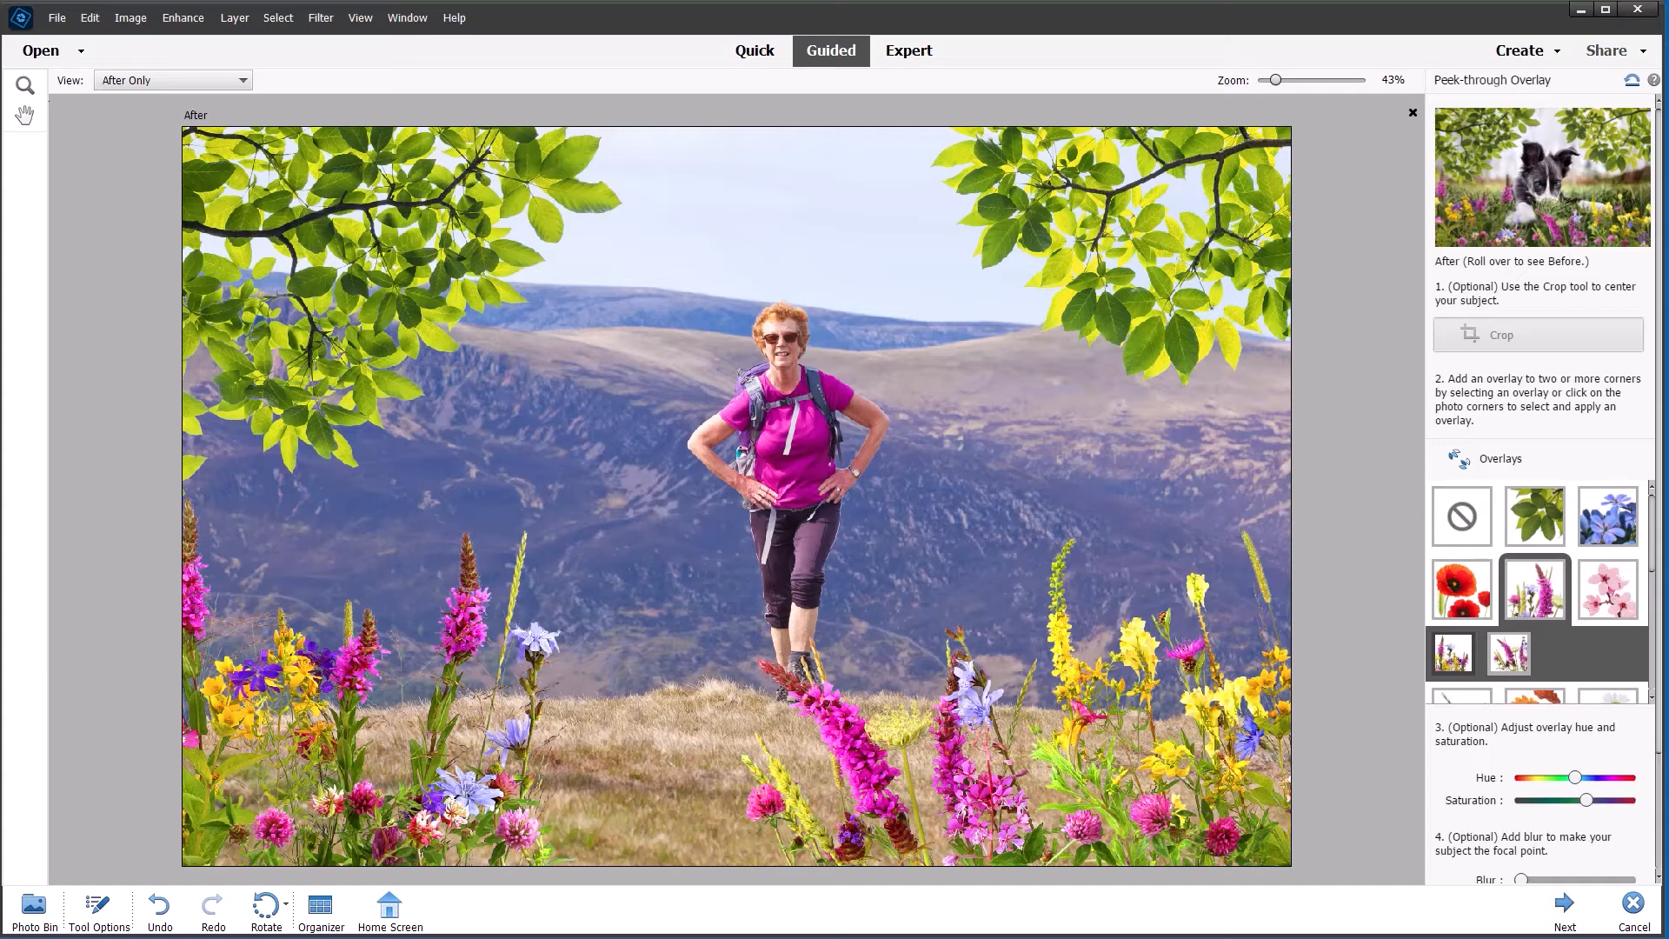
{"action": "left_click", "coordinate": [1563, 904]}
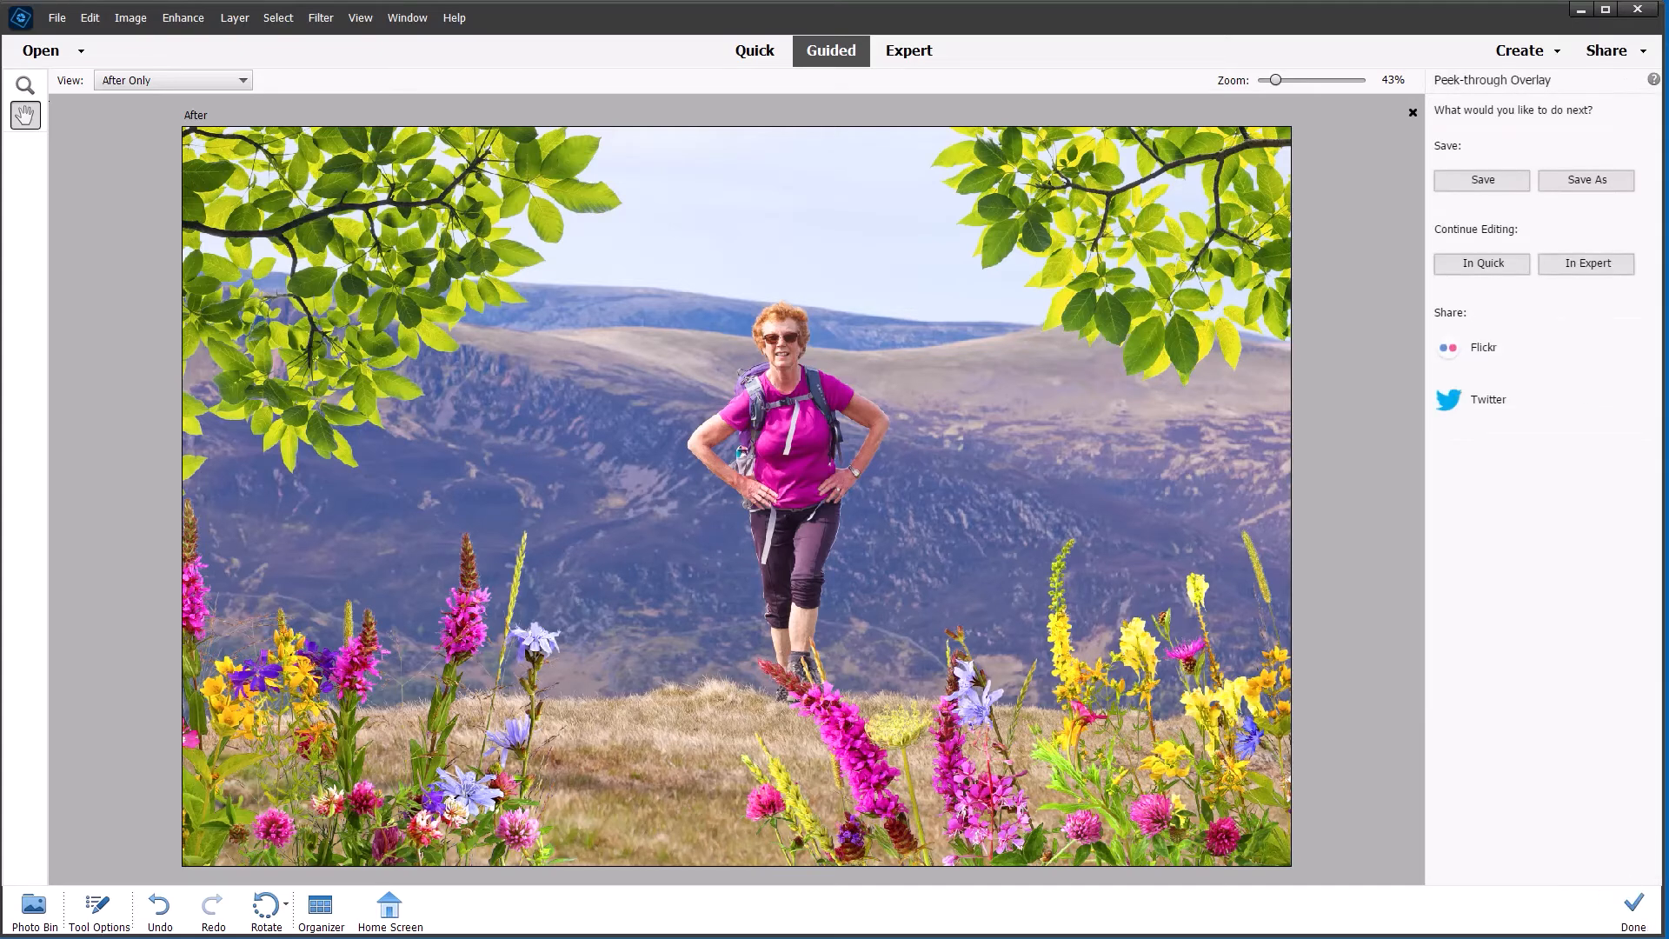
{"action": "left_click", "coordinate": [1588, 261]}
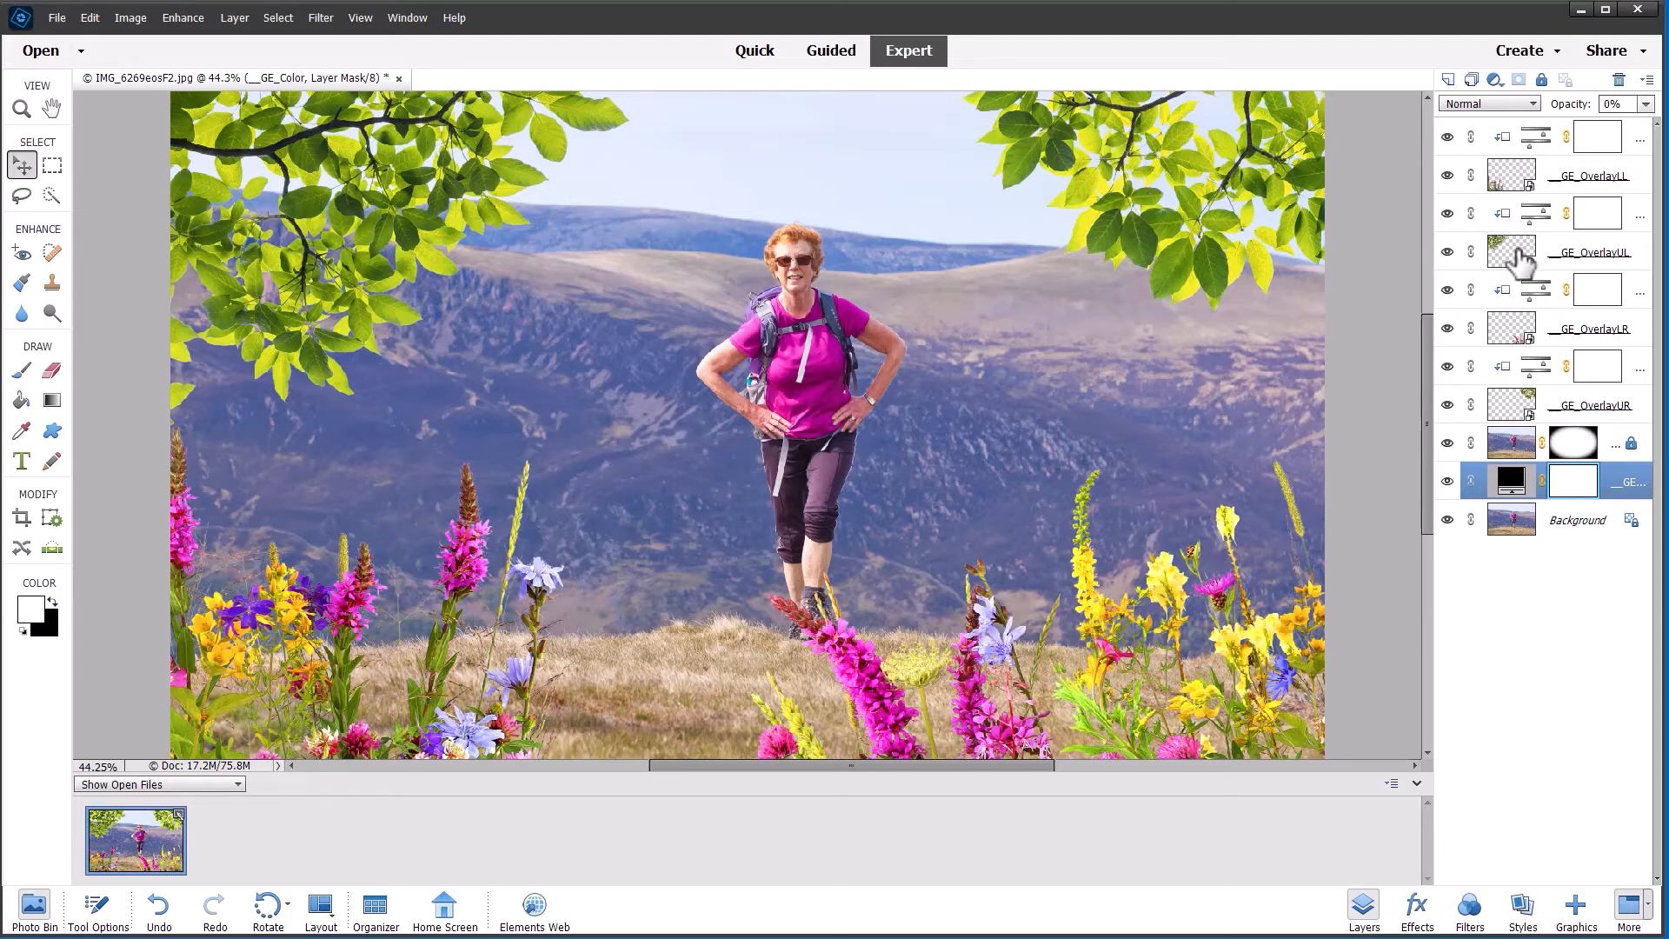
Rotate the upper-left leaf overlay layer by about -3.47 degrees, shift it toward the photo's left edge, and commit the transformation
{"action": "left_click", "coordinate": [1564, 250]}
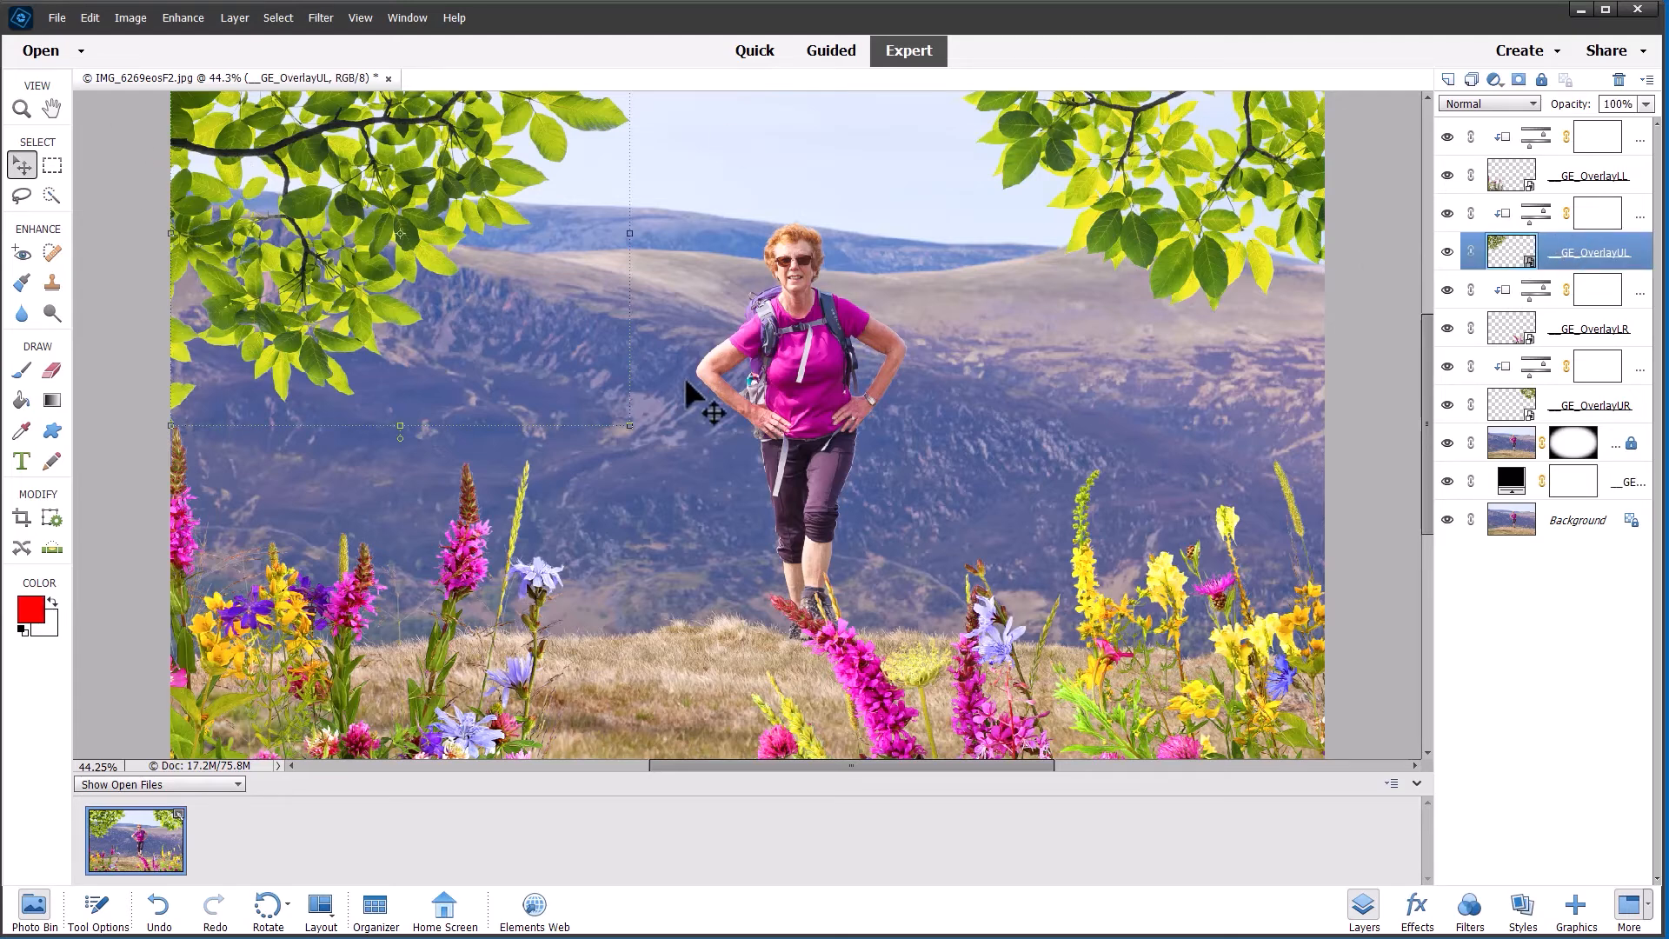
{"action": "mouse_move", "coordinate": [640, 432]}
{"action": "left_mouse_down"}
{"action": "mouse_move", "coordinate": [659, 413]}
{"action": "mouse_move", "coordinate": [619, 408]}
{"action": "left_mouse_up"}
{"action": "left_click_drag", "start_coordinate": [511, 327], "coordinate": [447, 339]}
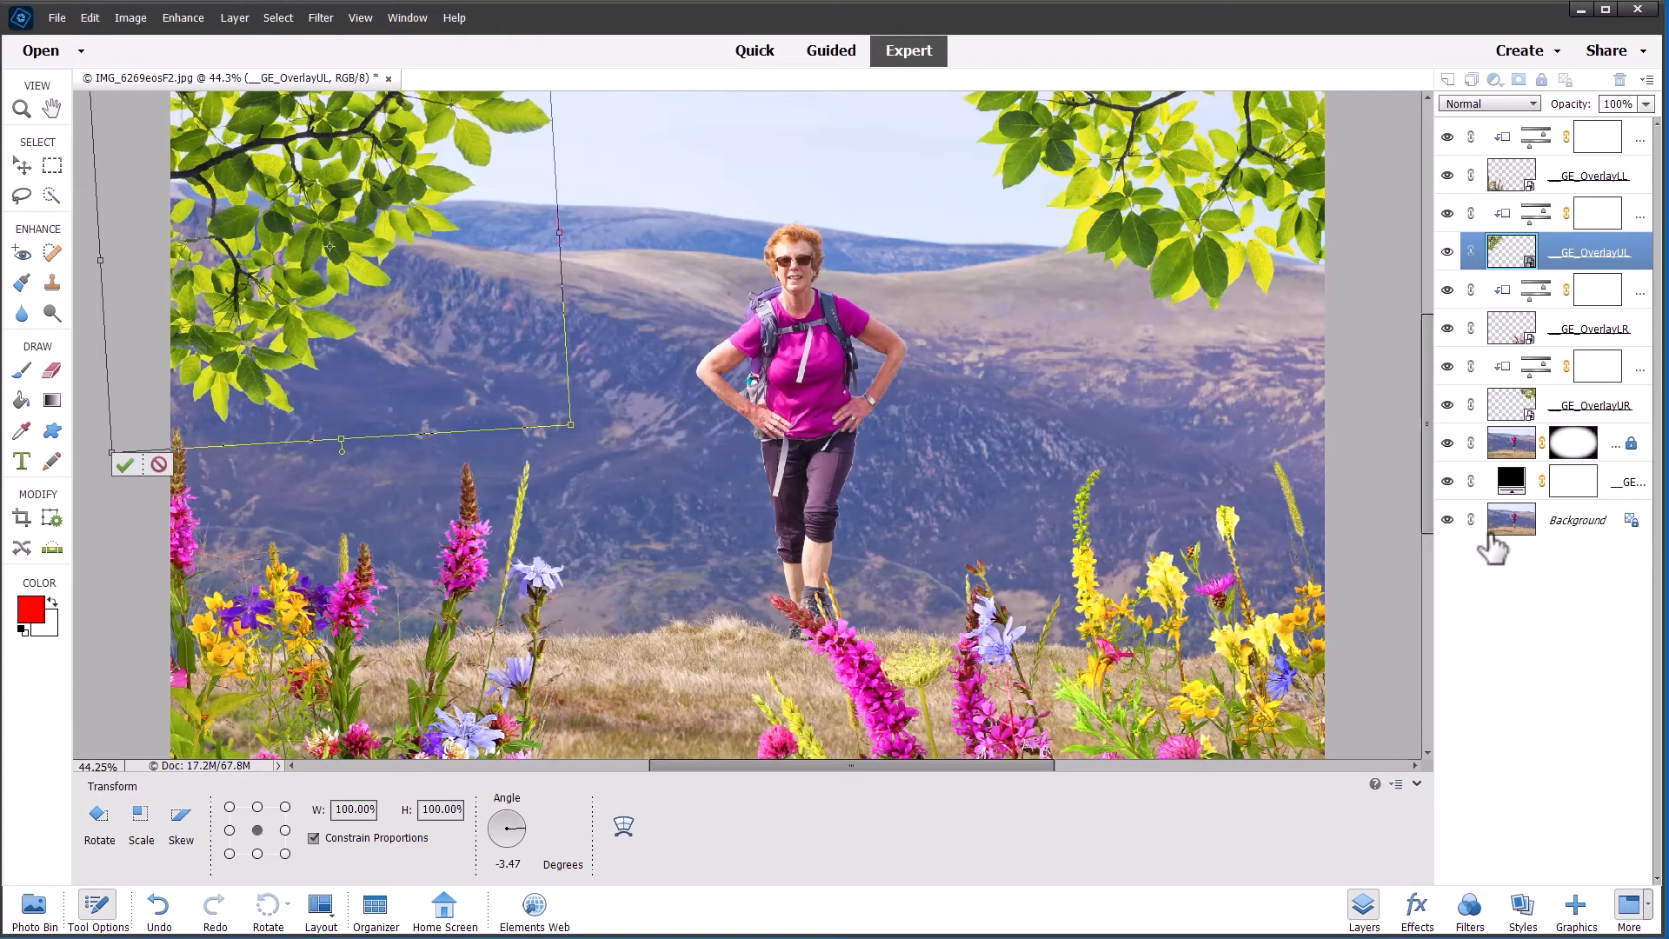
{"action": "left_click", "coordinate": [129, 470]}
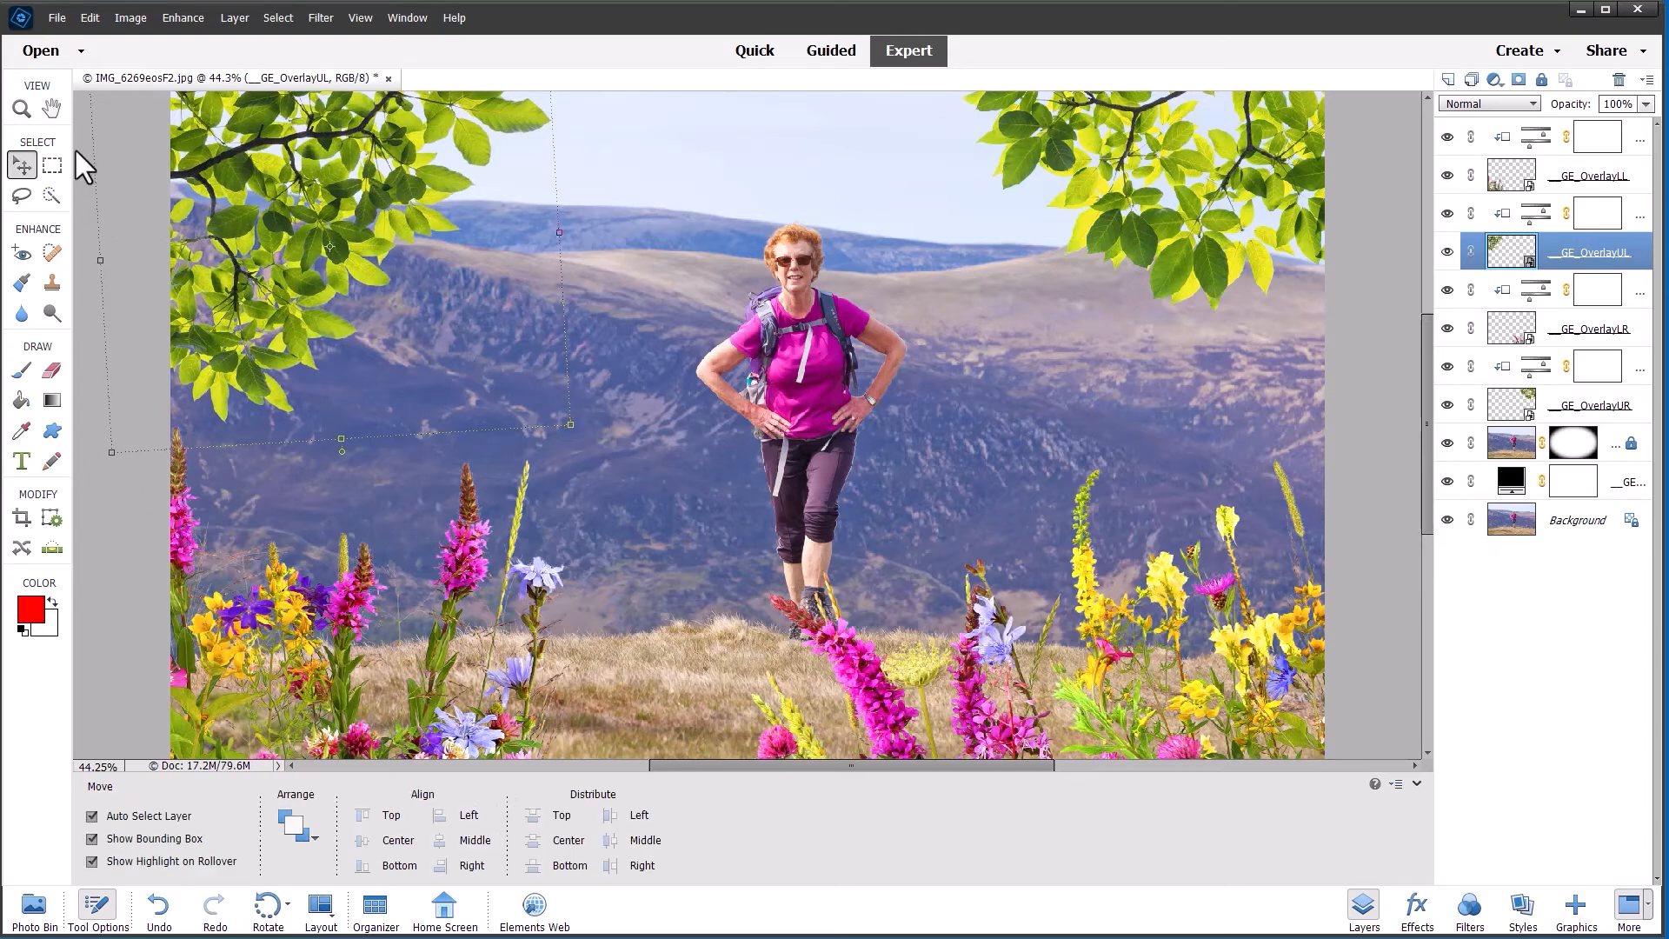
{"action": "left_click", "coordinate": [51, 107]}
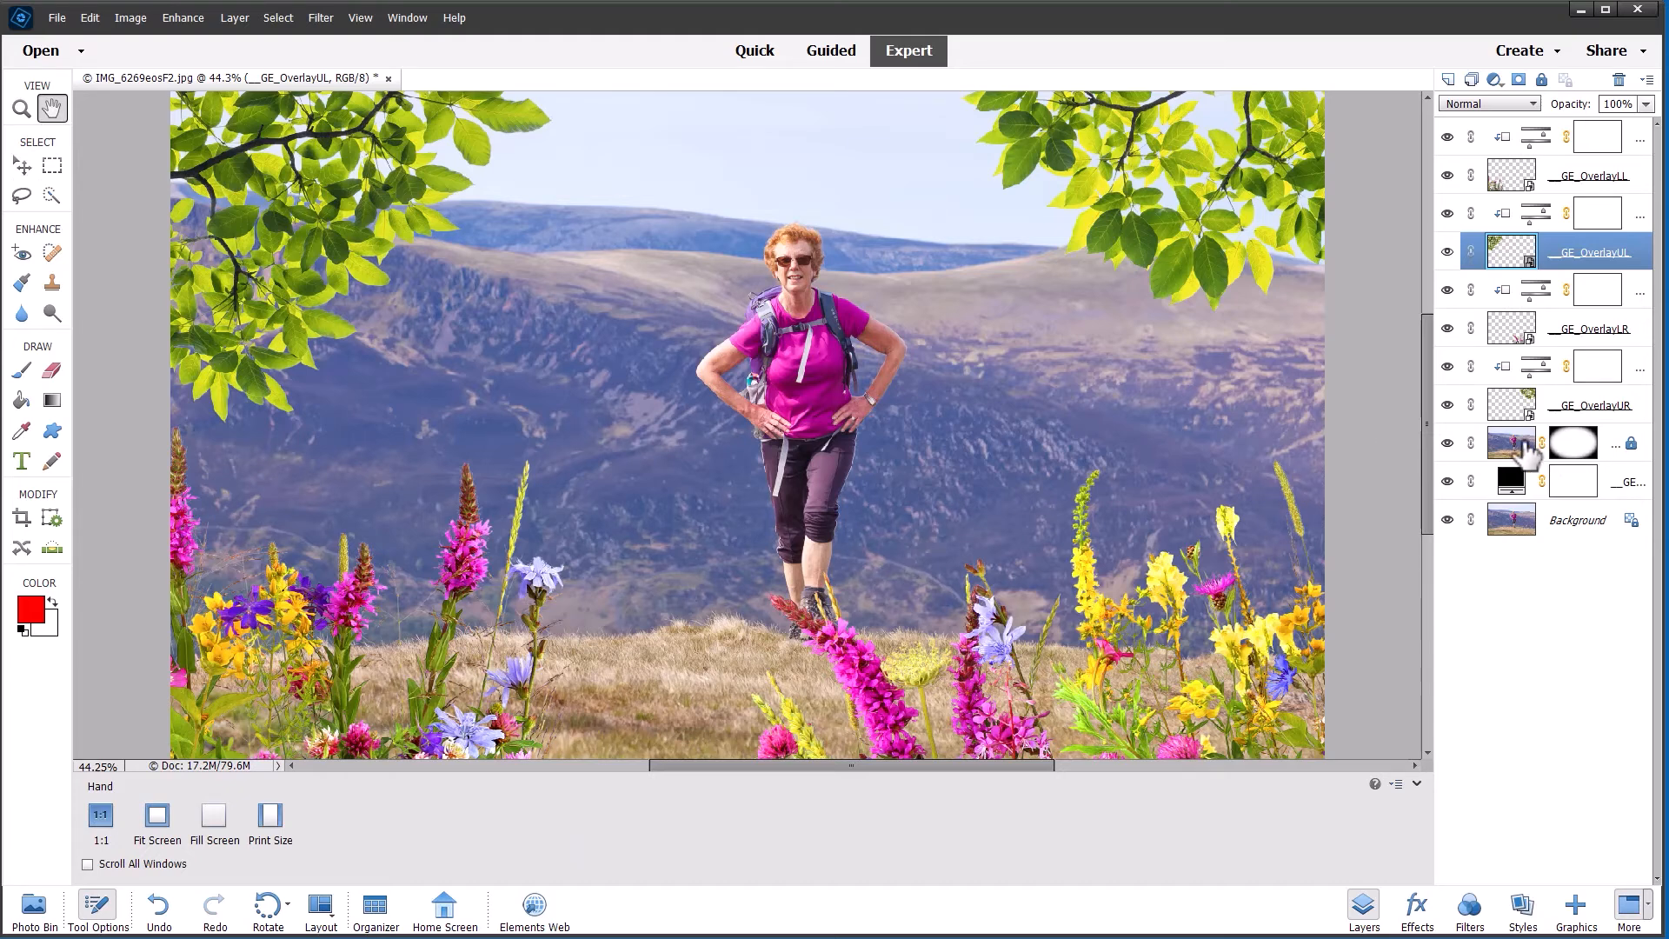
Add a Hue/Saturation adjustment layer directly above the Background copy layer and set its saturation to -100
{"action": "left_click", "coordinate": [1569, 445]}
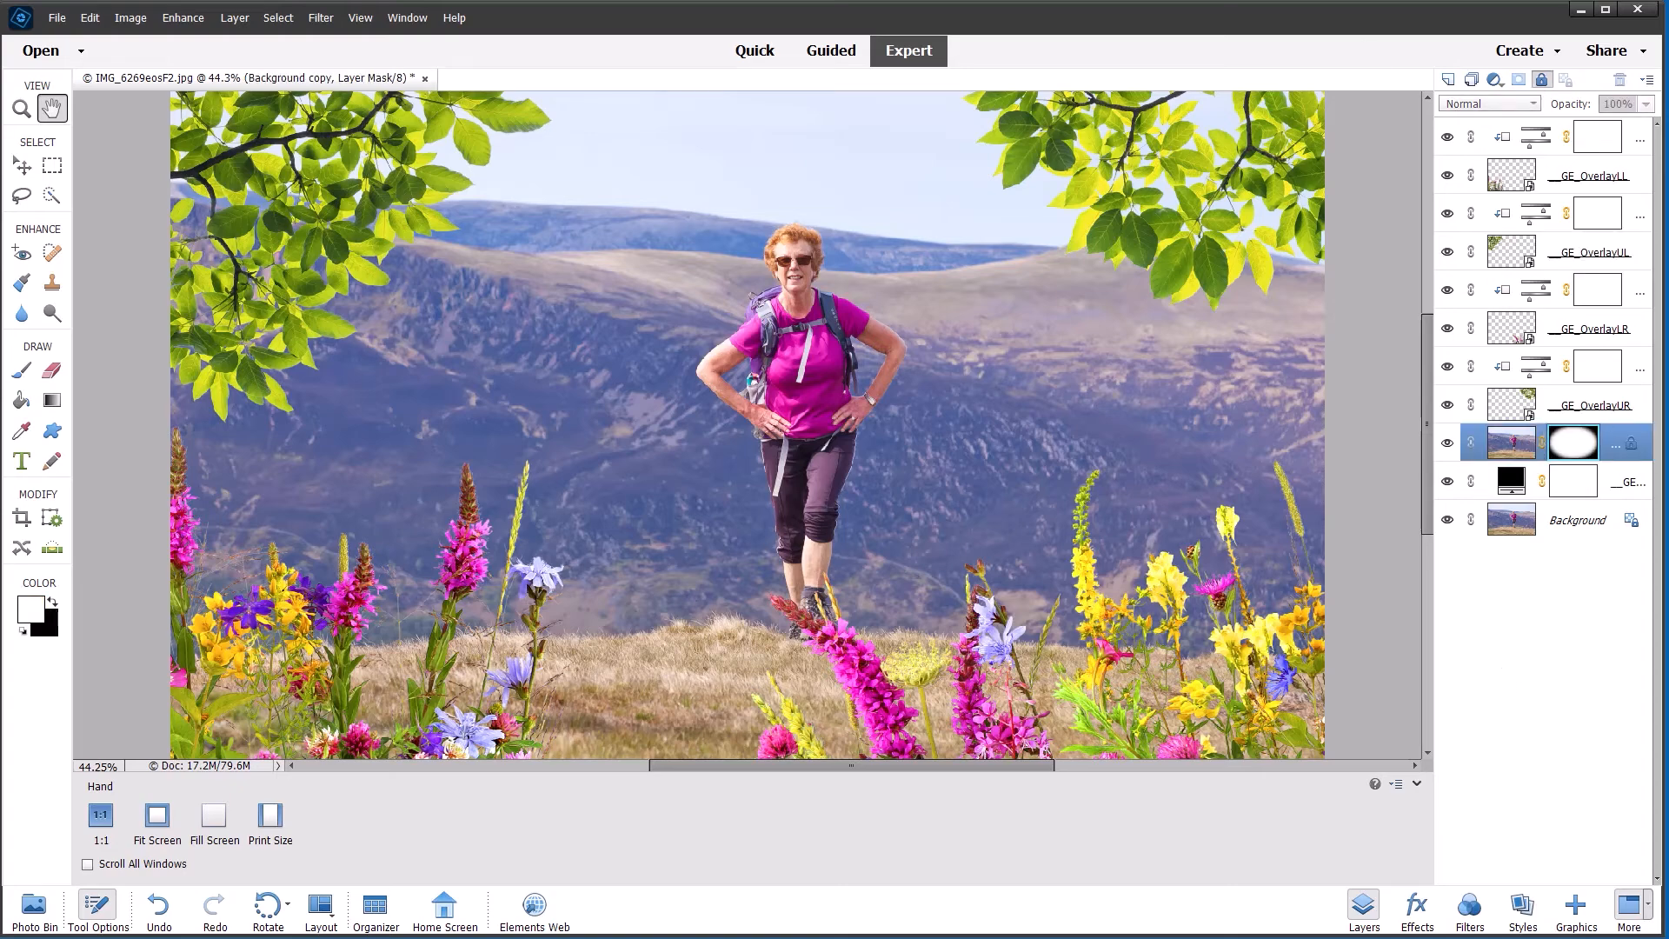
{"action": "left_click", "coordinate": [235, 18]}
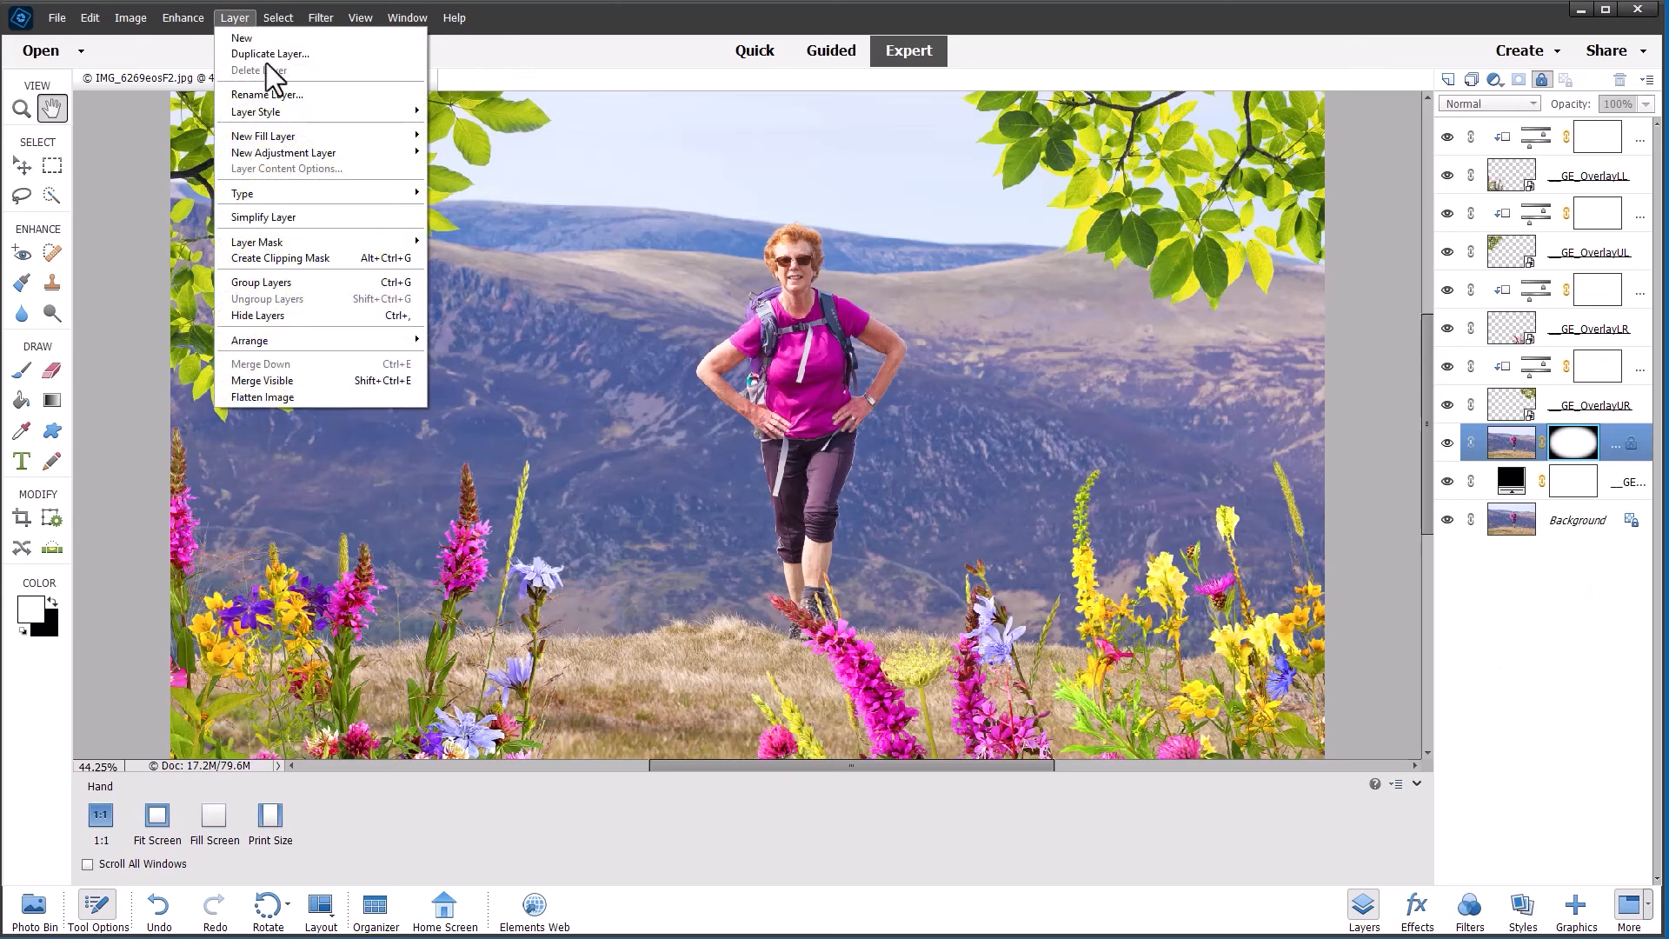
{"action": "mouse_move", "coordinate": [337, 154]}
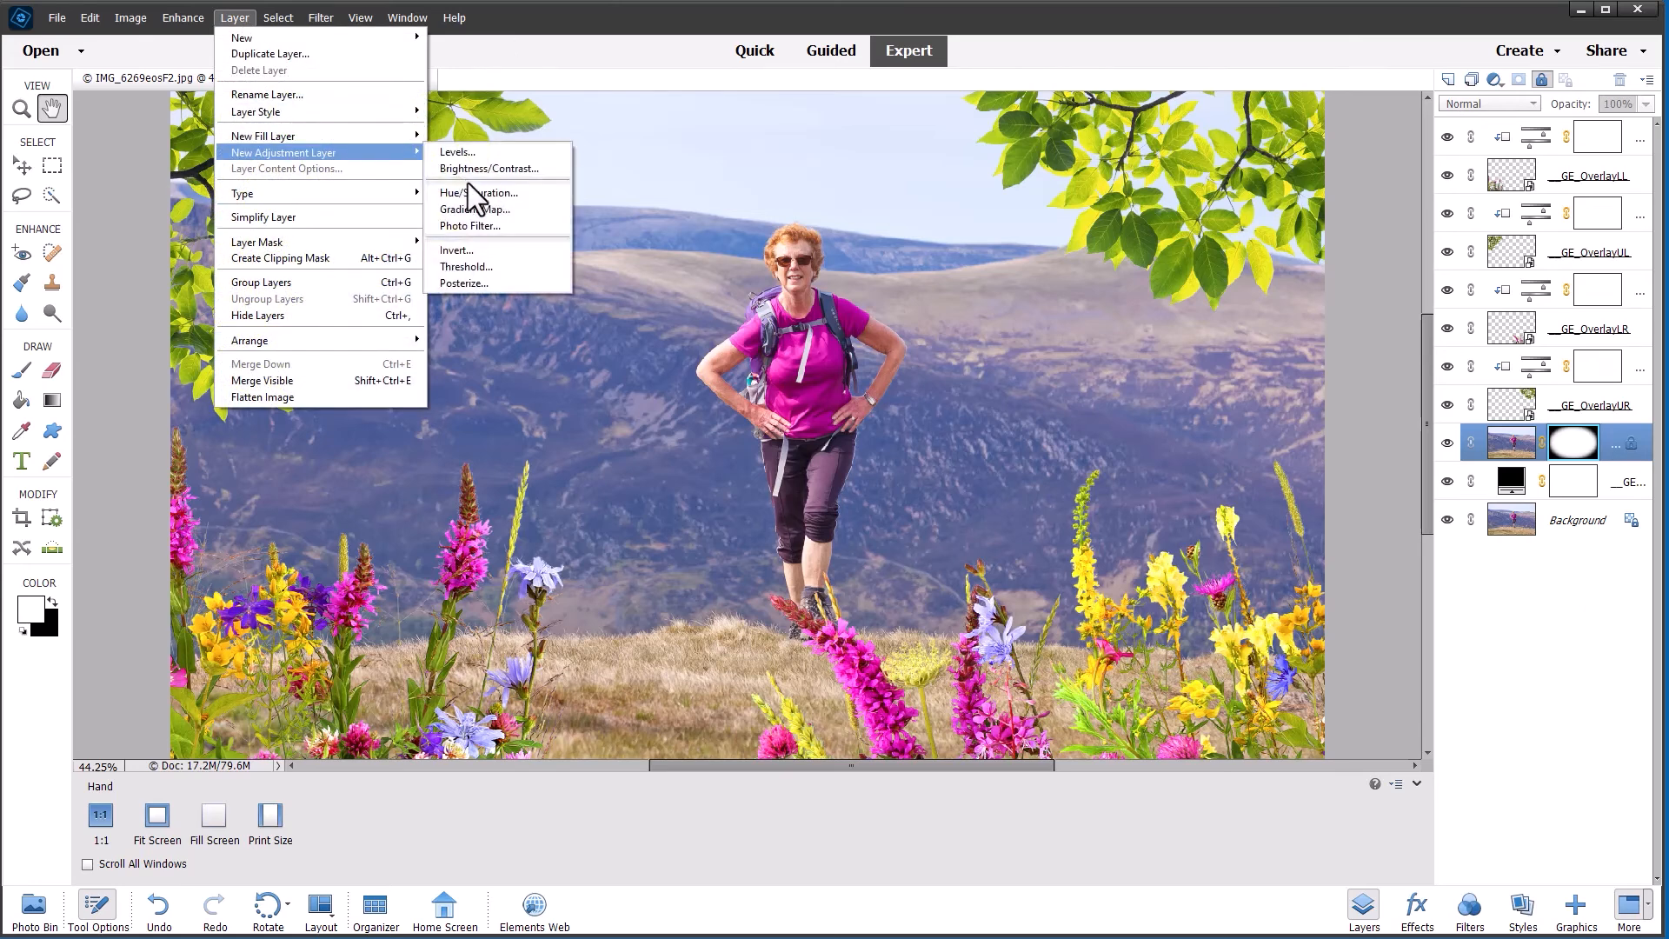
{"action": "left_click", "coordinate": [521, 193]}
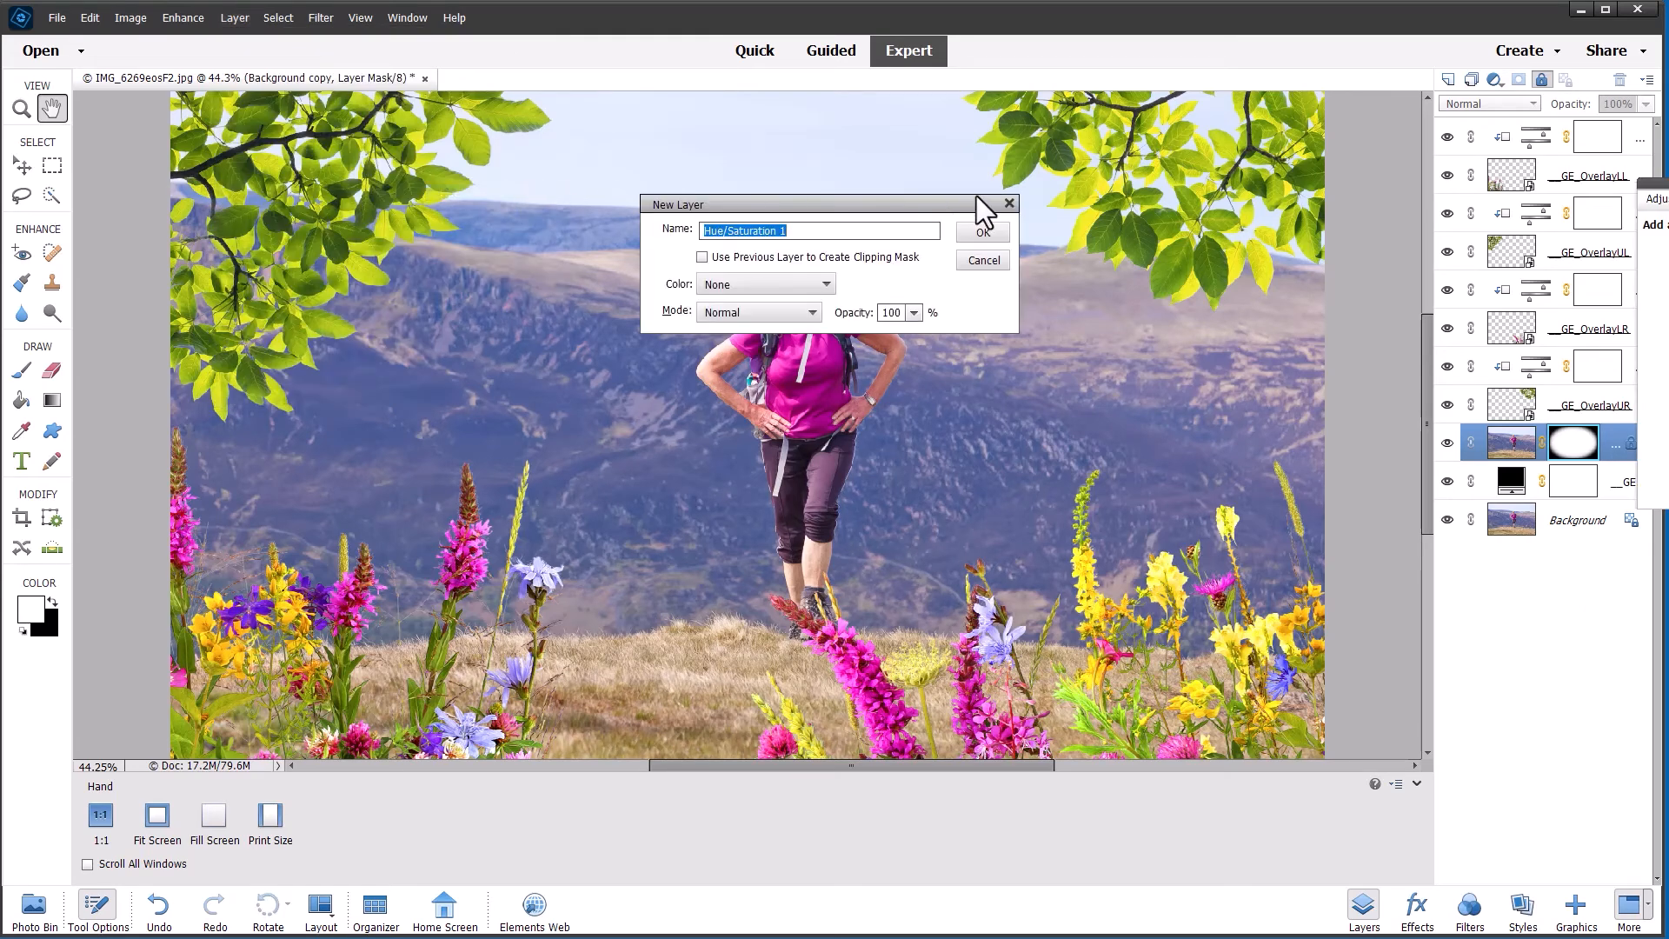
{"action": "left_click", "coordinate": [995, 228]}
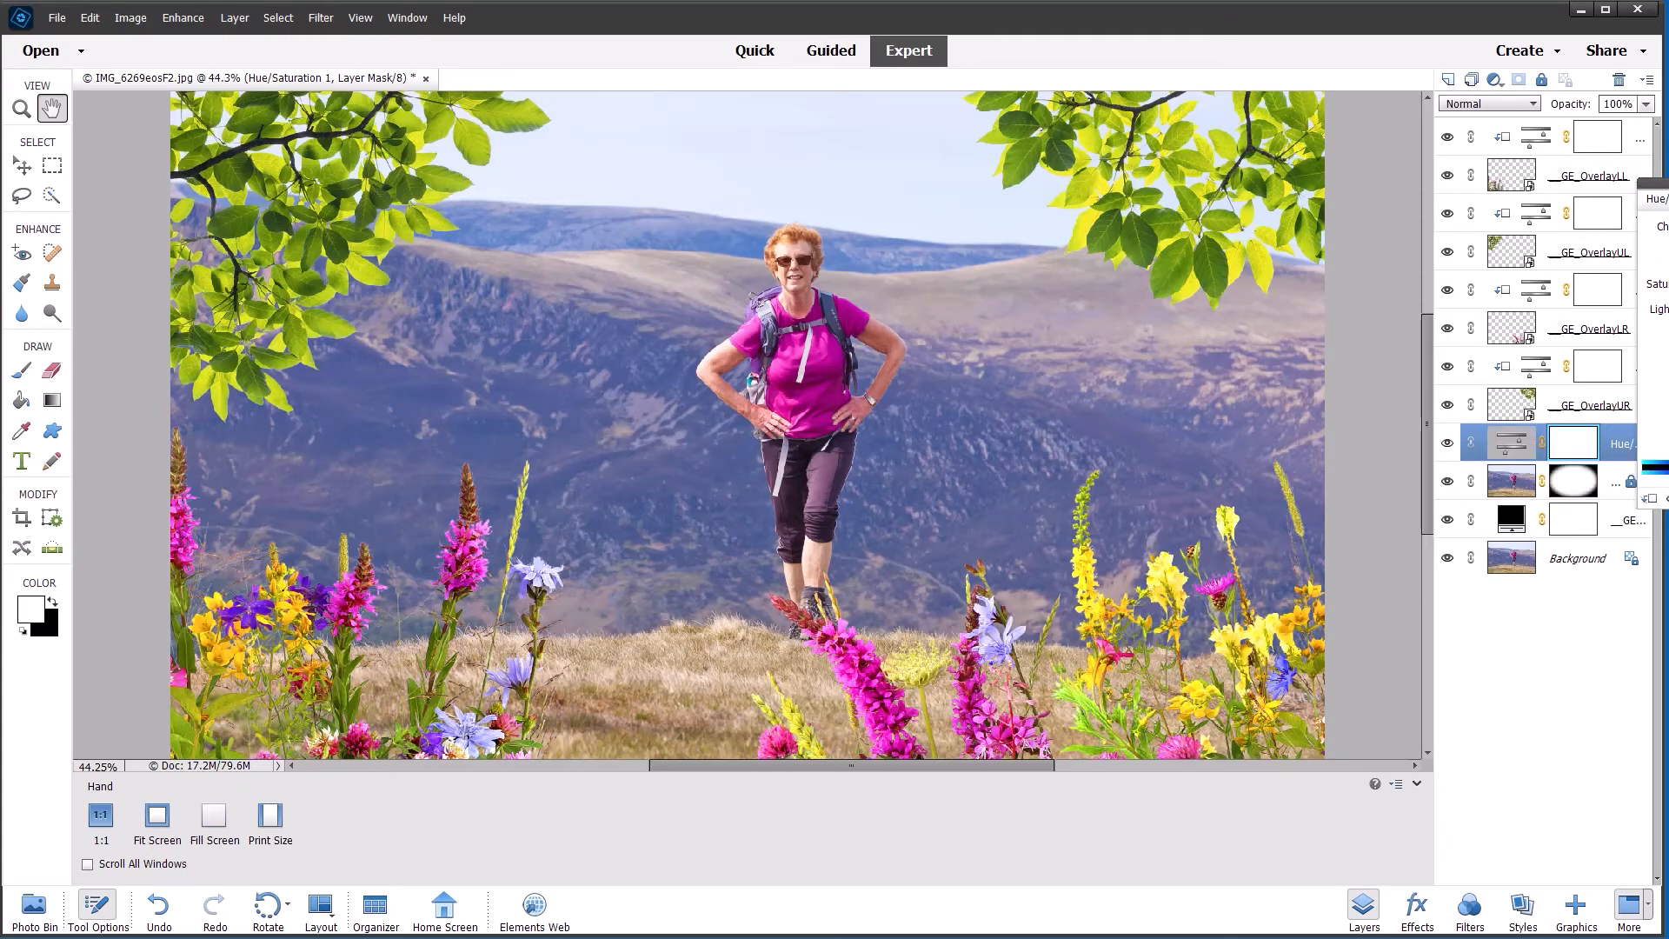
{"action": "left_click_drag", "start_coordinate": [1668, 184], "coordinate": [1550, 583]}
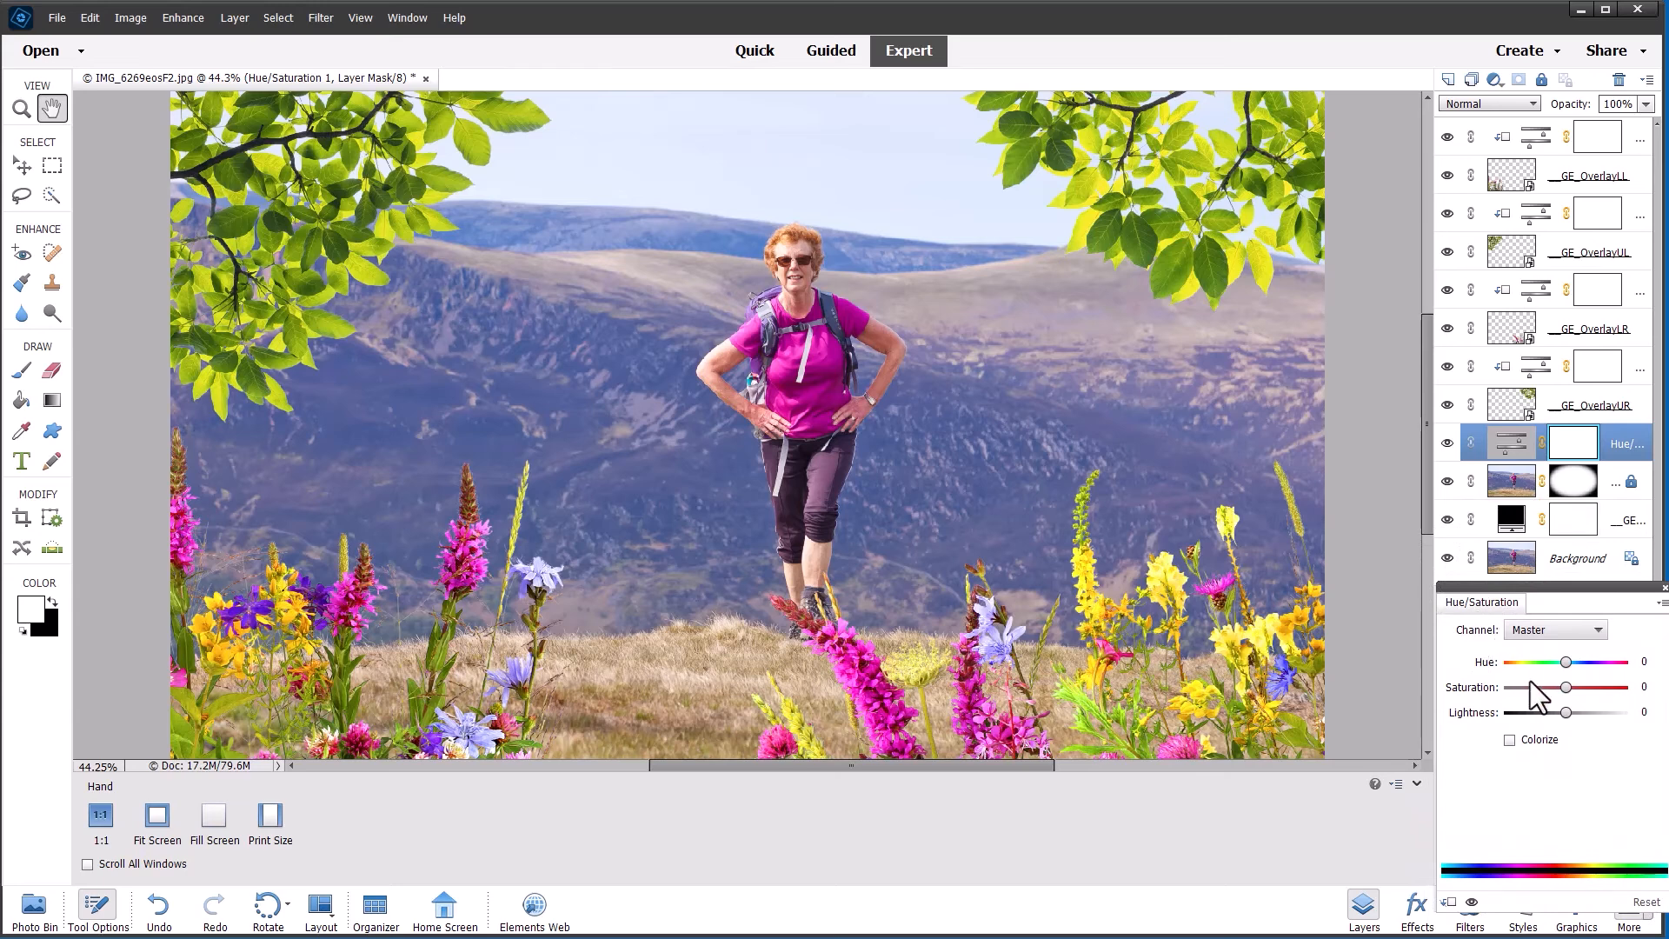
{"action": "left_click_drag", "start_coordinate": [1563, 685], "coordinate": [1416, 678]}
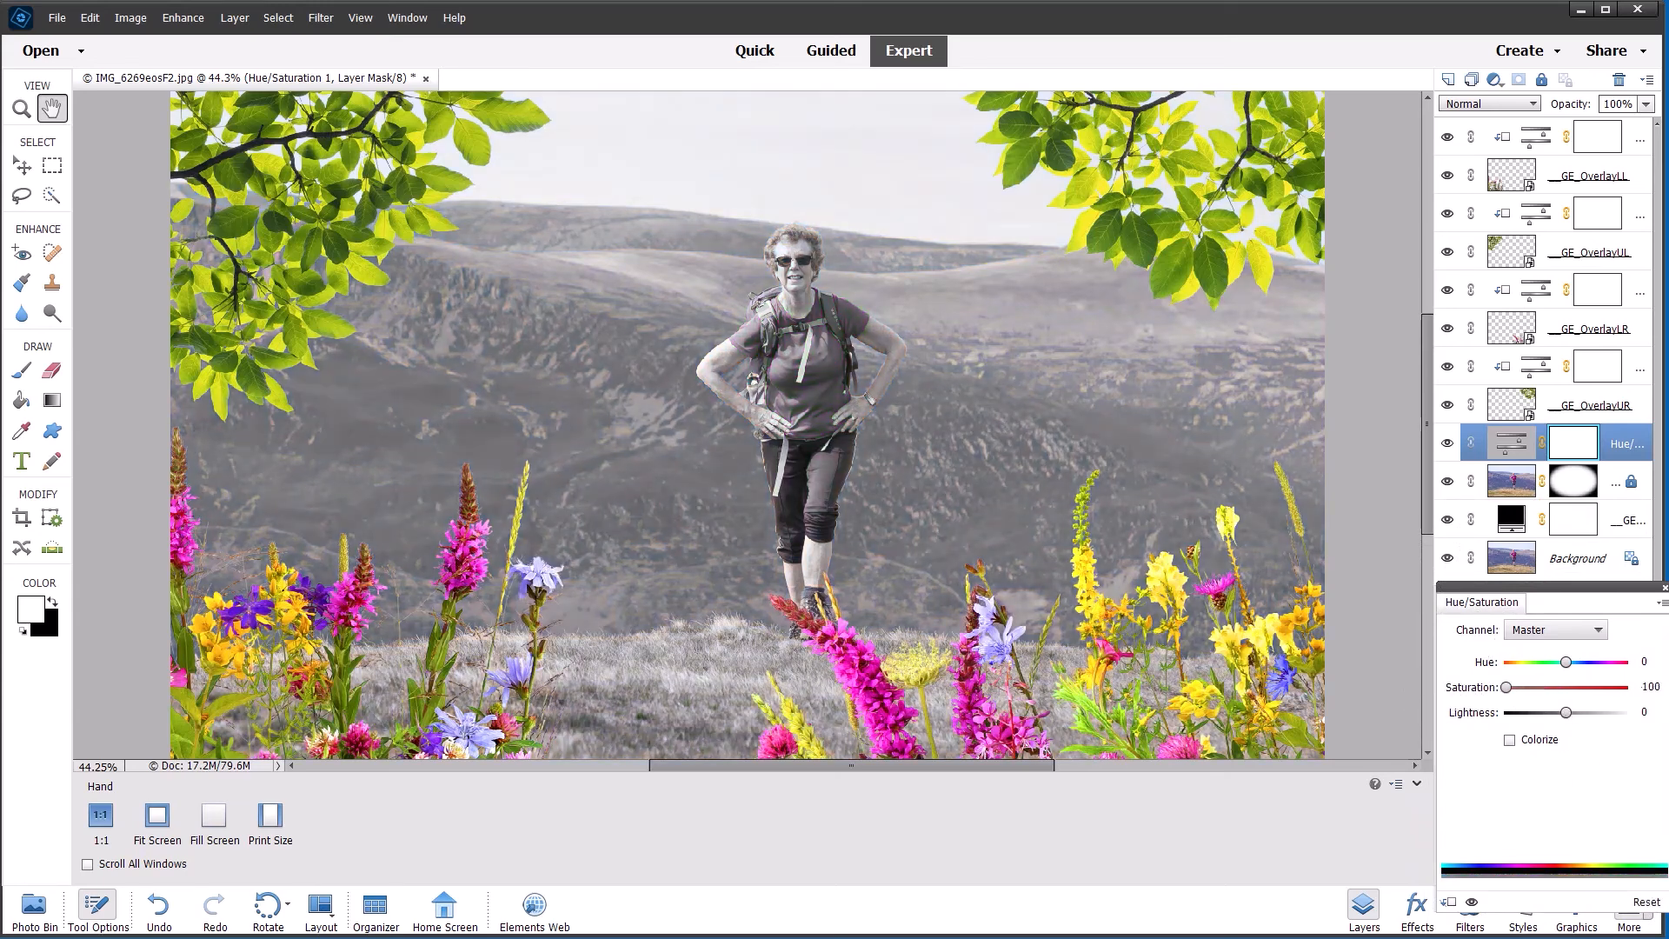